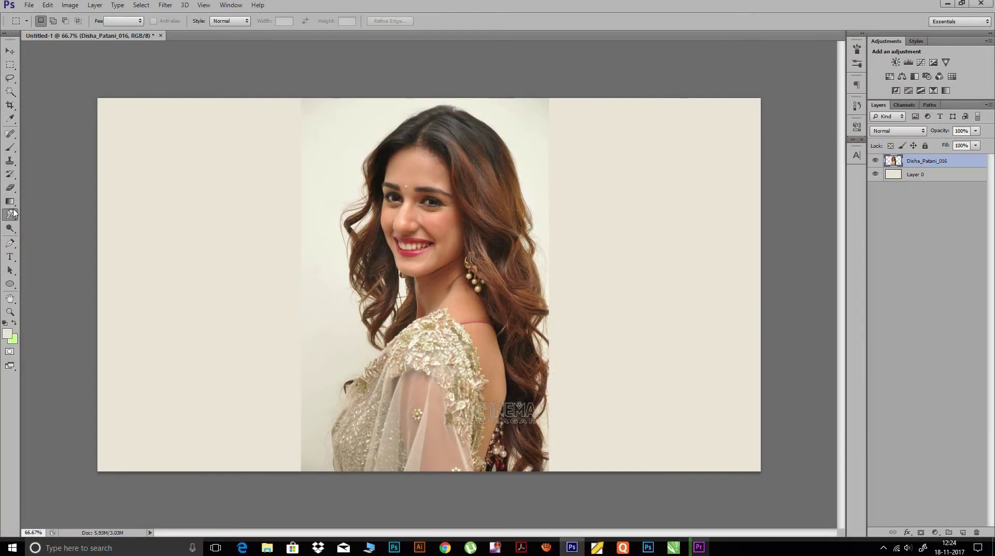
Select the Smudge Tool to start smearing the portrait's pixels.
click(12, 213)
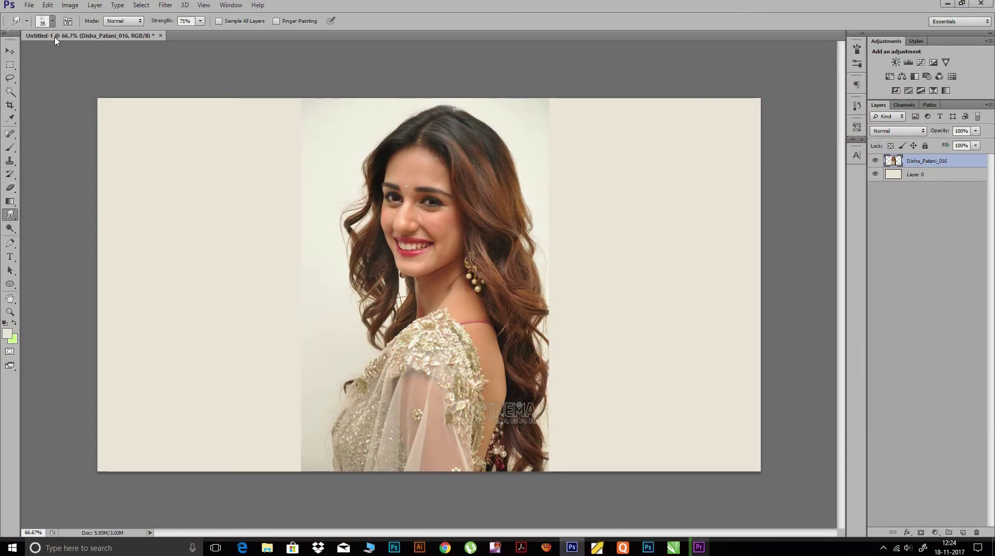
Confirm the soft 35 px, 0% hardness smudge brush, then duplicate the portrait layer.
click(52, 21)
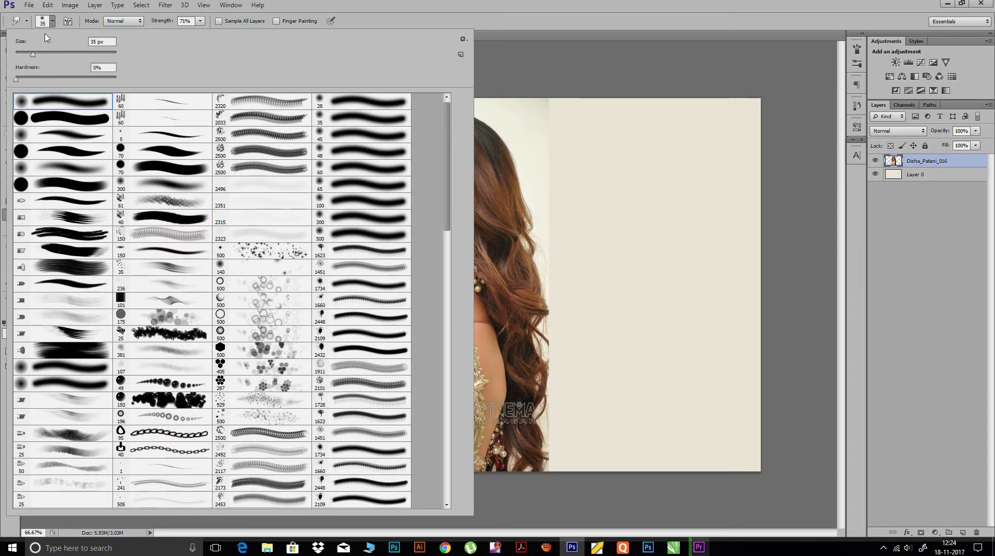
click(51, 21)
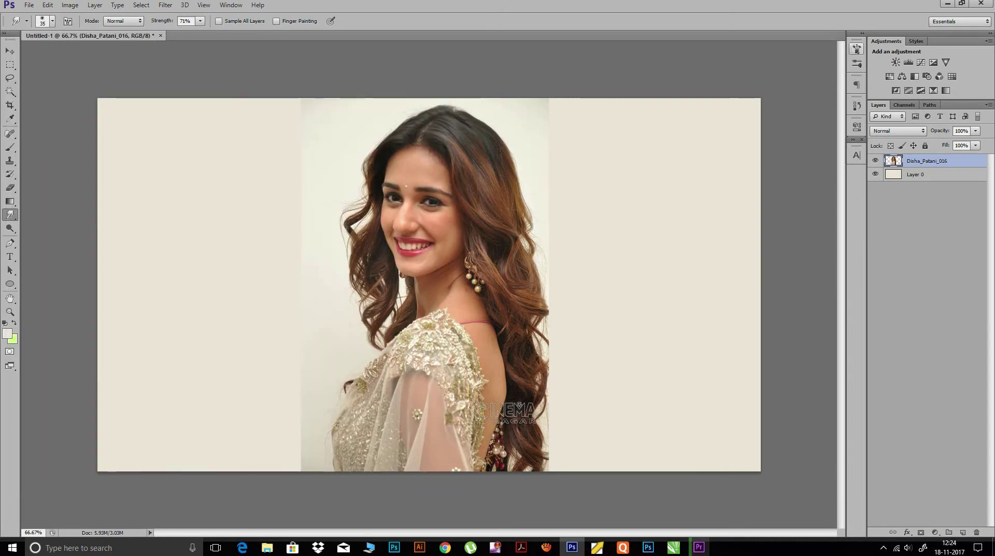
click(856, 49)
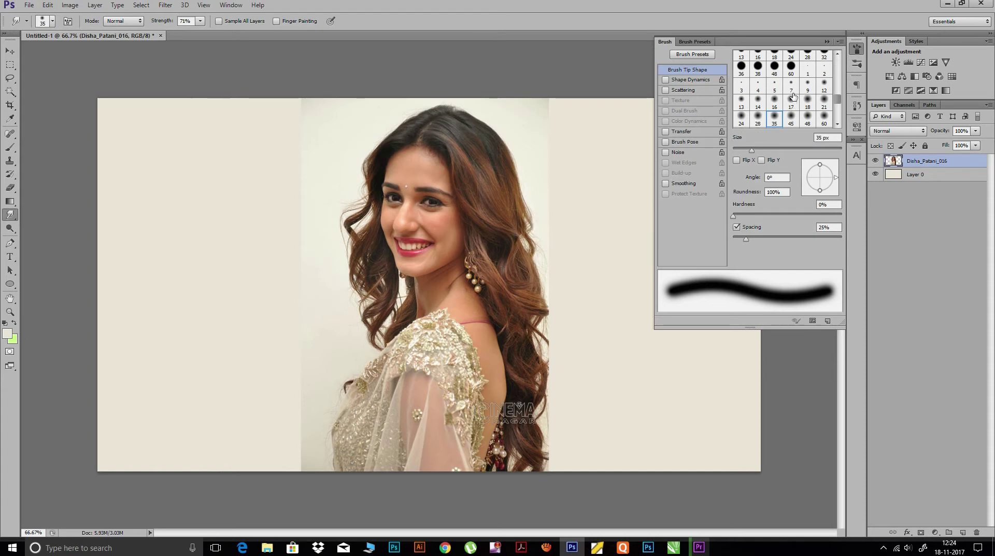
click(858, 50)
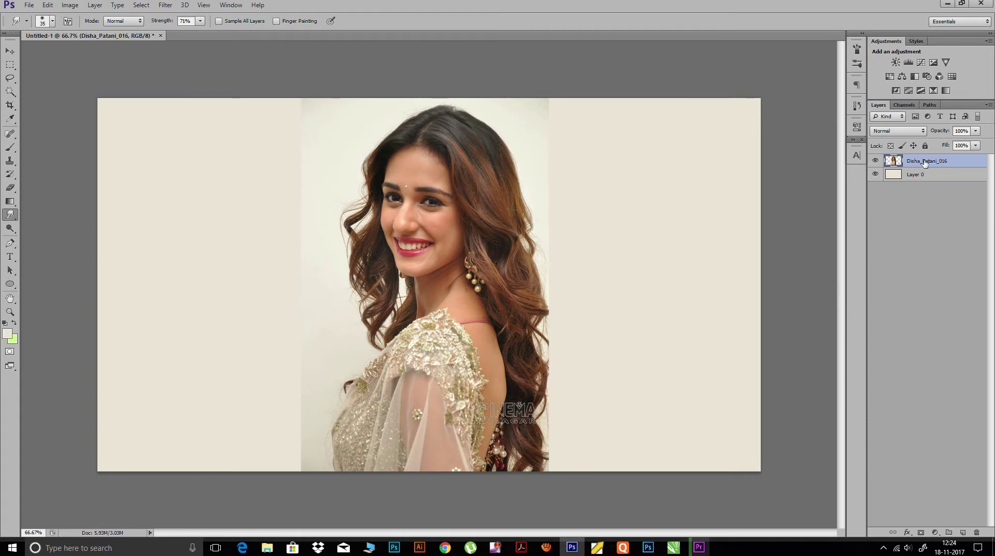
drag(924, 163, 962, 532)
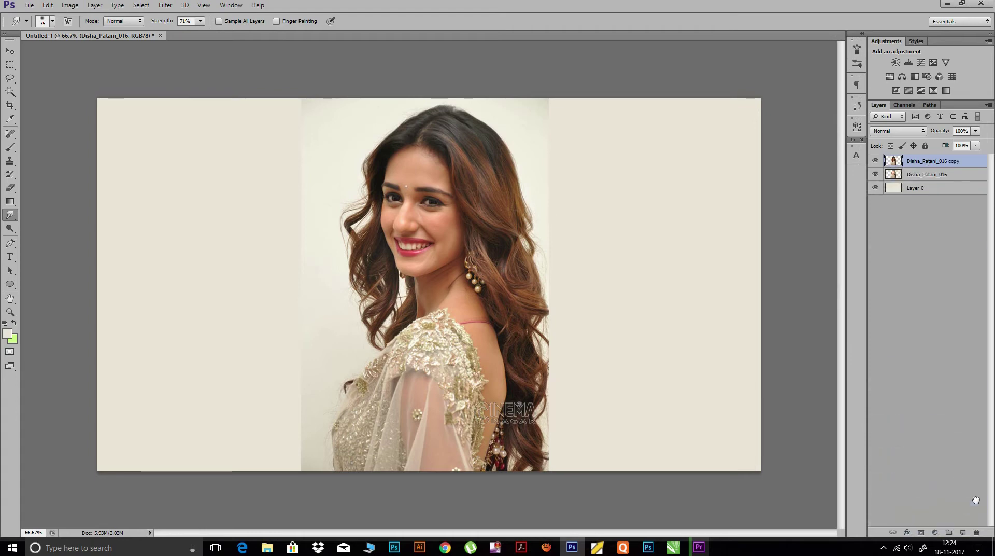
Hide the original Disha_Patani_016 layer, zoom to 200%, and set smudge strength to 57%.
click(875, 174)
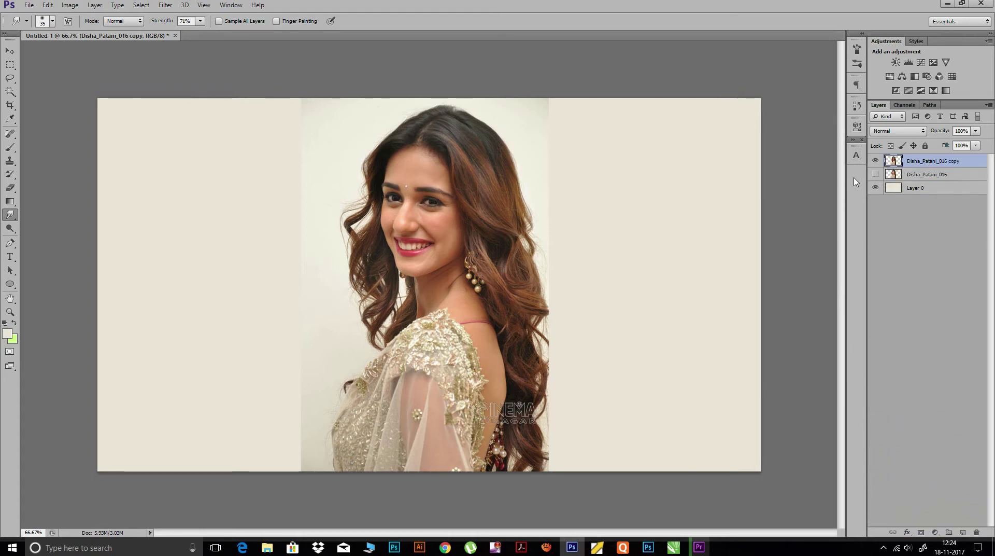
key(ctrl+plus)
key(ctrl+plus)
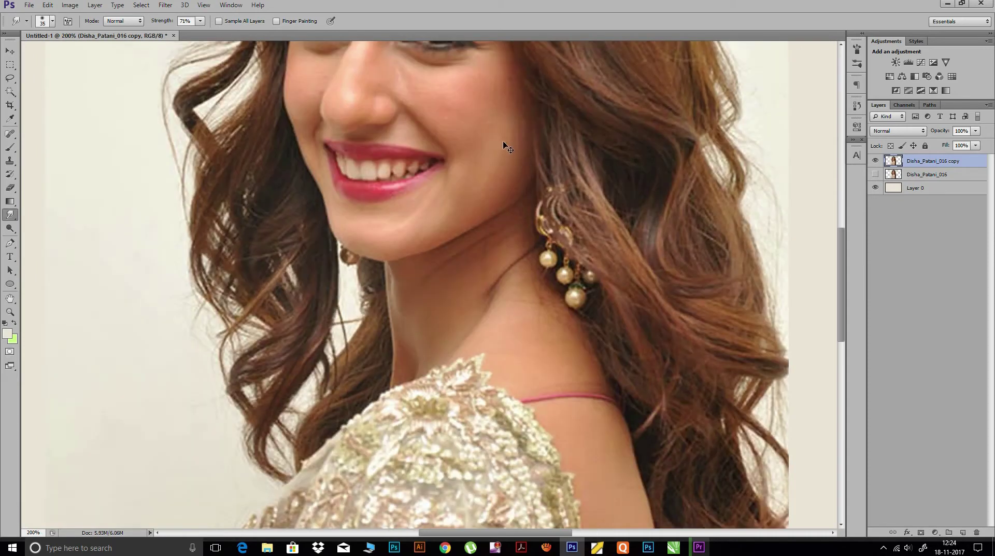
drag(502, 139, 595, 343)
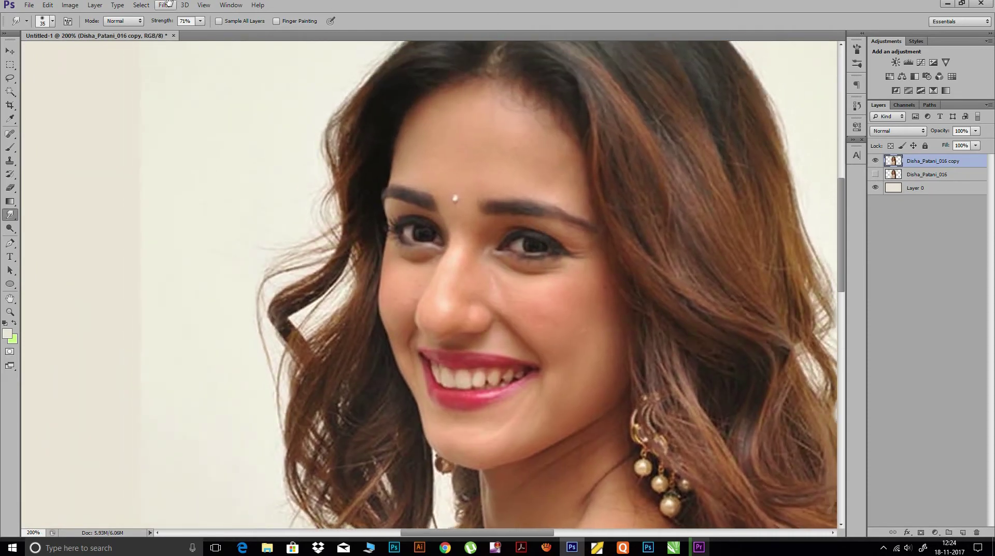
drag(163, 21, 154, 22)
key(bracketleft)
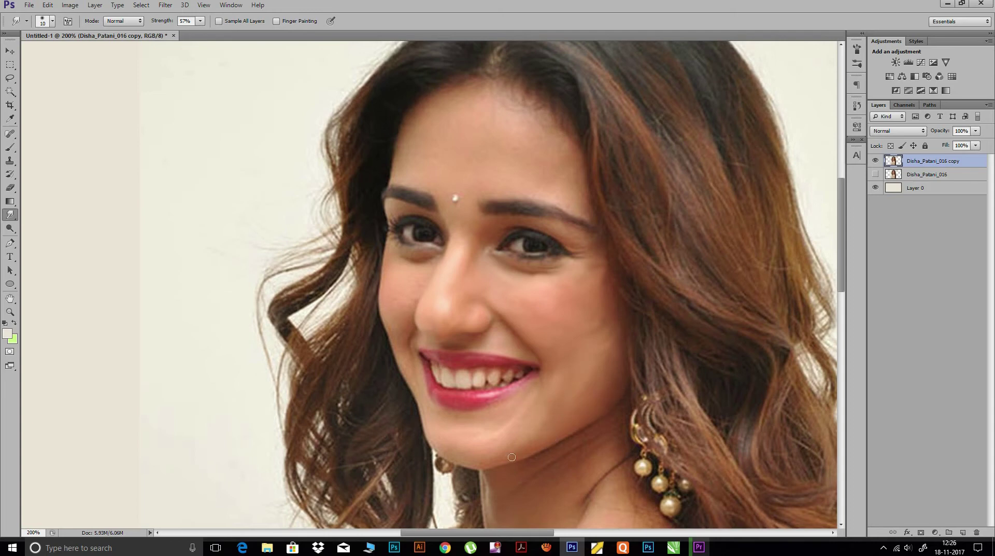
Smudge the lower lip edge, a small skin patch and the jawline with short strokes.
drag(518, 419, 604, 340)
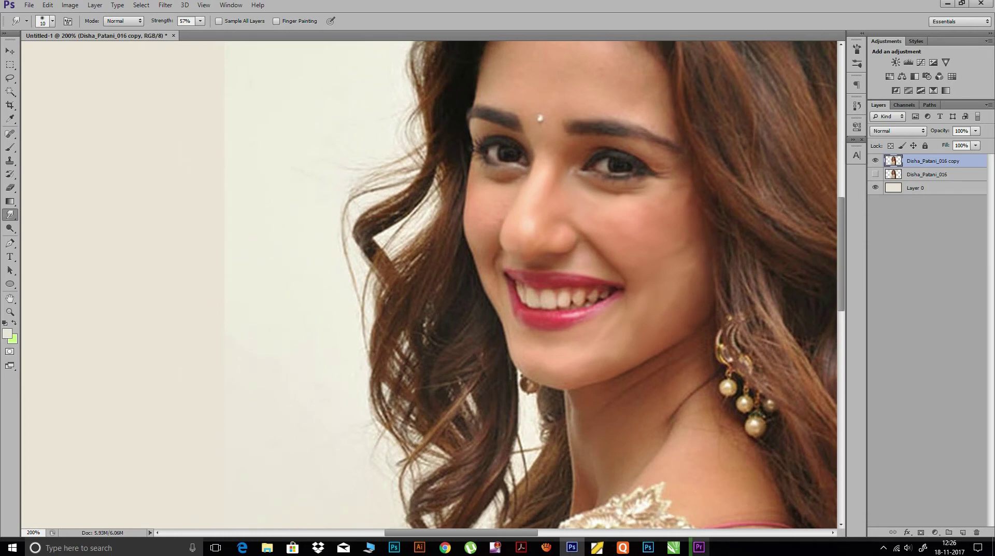
drag(610, 298, 584, 316)
mouse_move(524, 322)
mouse_down()
mouse_move(562, 315)
mouse_move(517, 307)
mouse_up()
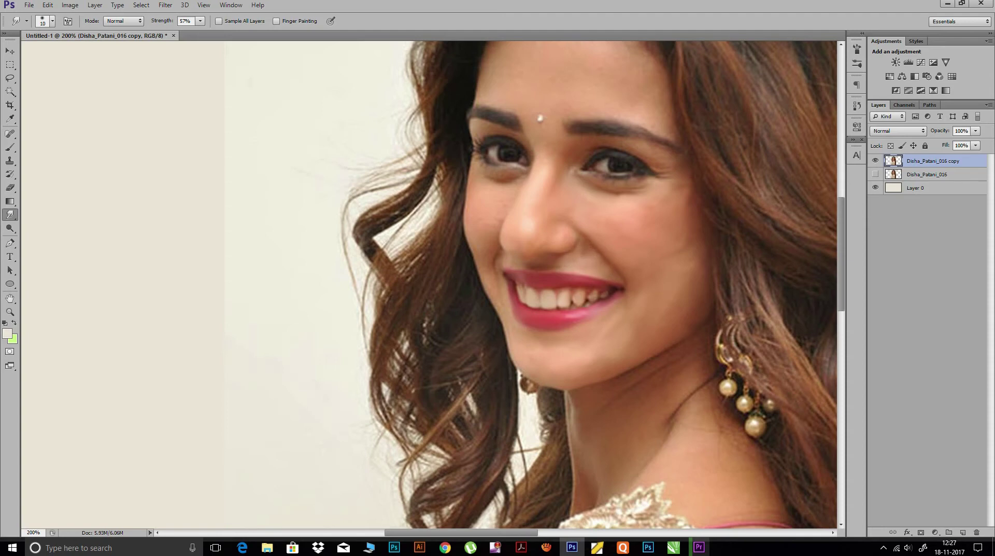
drag(563, 229, 568, 241)
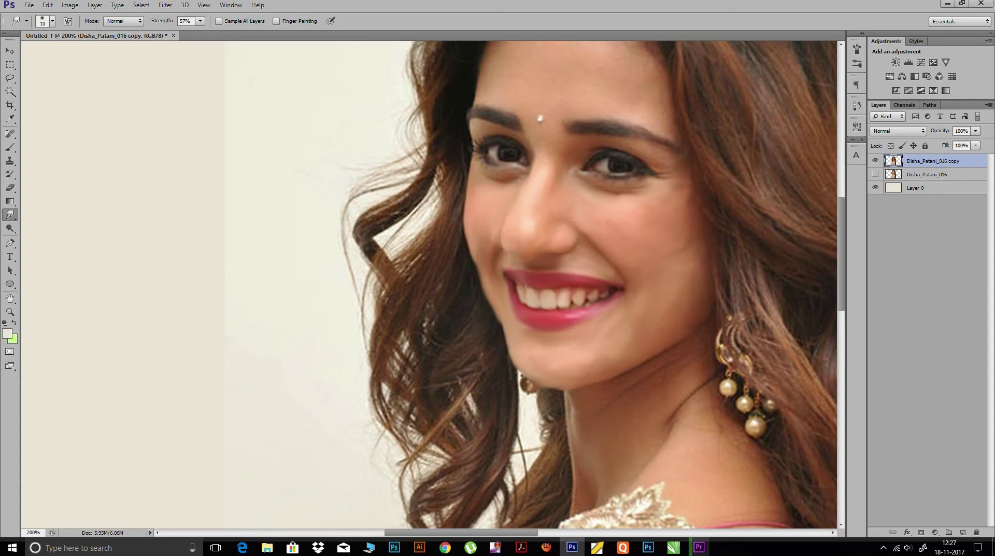
drag(510, 345, 498, 273)
At 300%, blend the left eye's corners, the shadow under the right eye, and beside the nostril.
scroll(484, 170, up, 1)
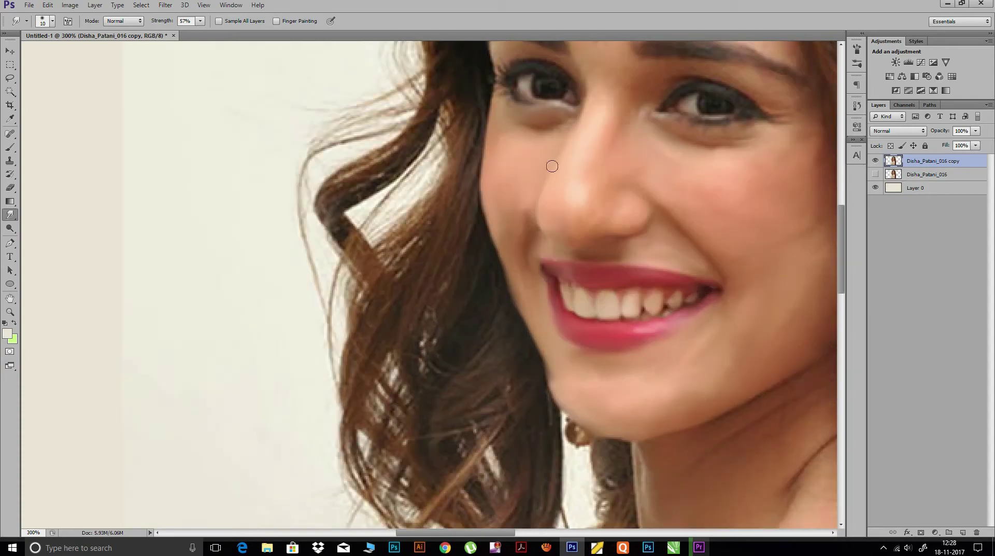
key(bracketleft)
key(bracketleft)
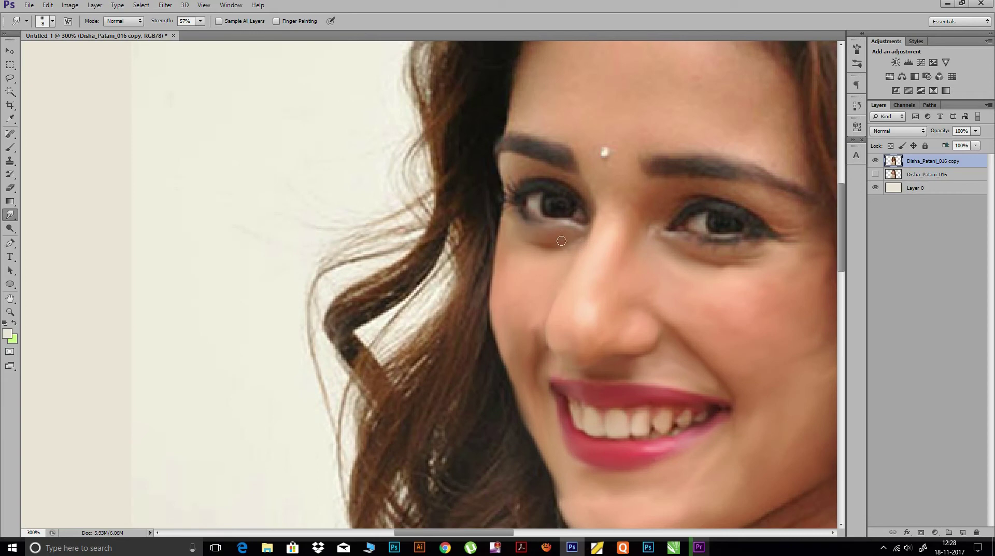
drag(538, 171, 504, 180)
drag(530, 206, 535, 205)
drag(580, 230, 568, 224)
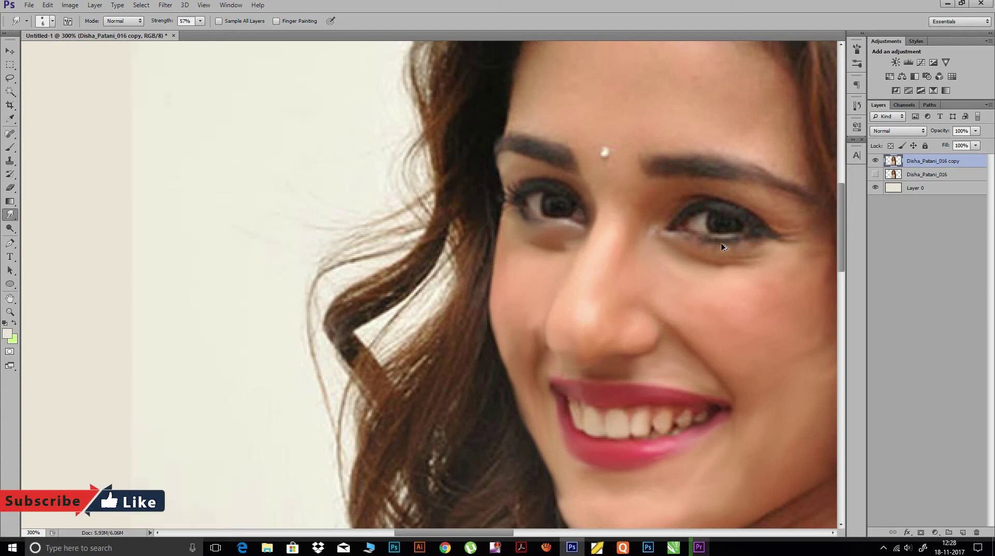
key(bracketright)
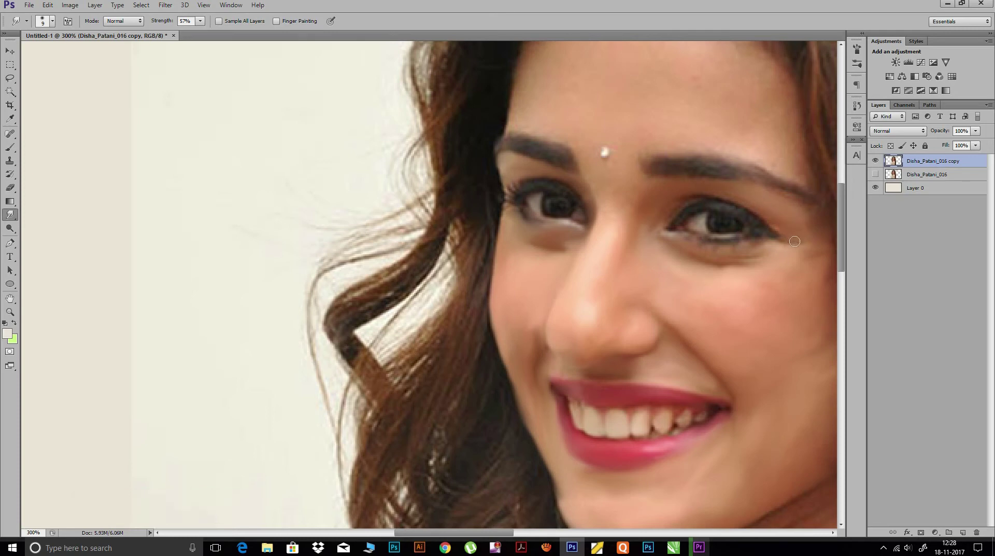
drag(734, 266, 759, 259)
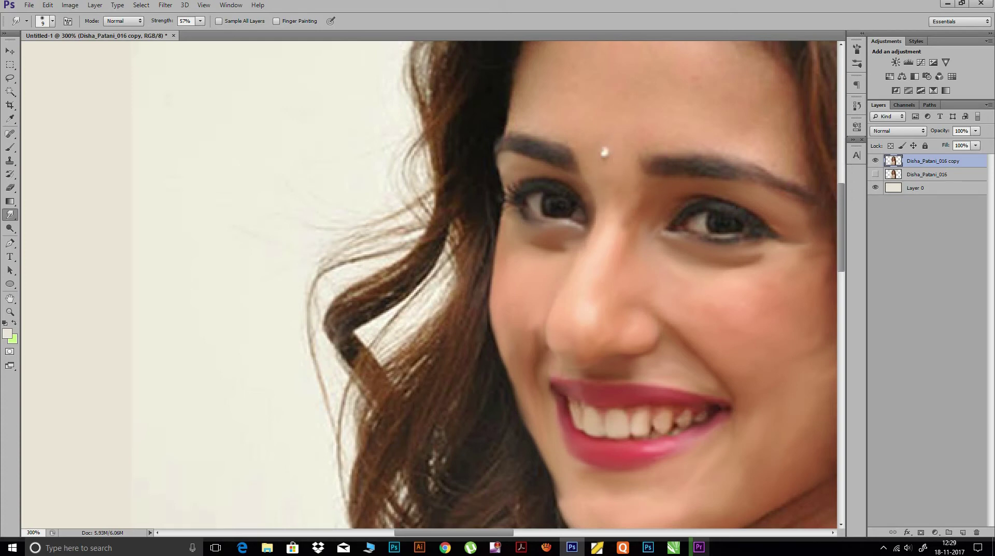
drag(581, 323, 564, 344)
Blend the forehead hairline edge with the 15 px brush, then zoom back to 200%.
drag(762, 135, 643, 217)
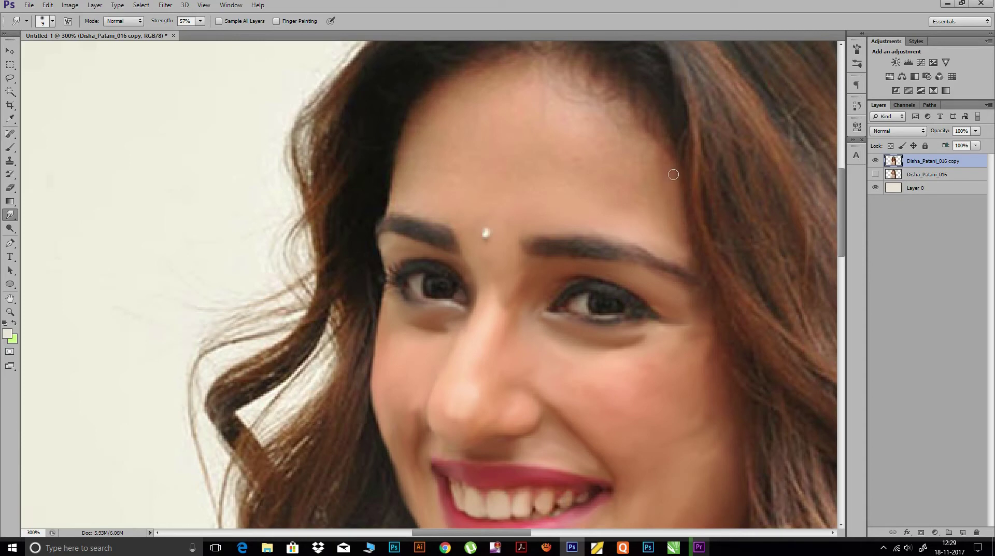
click(547, 547)
click(638, 140)
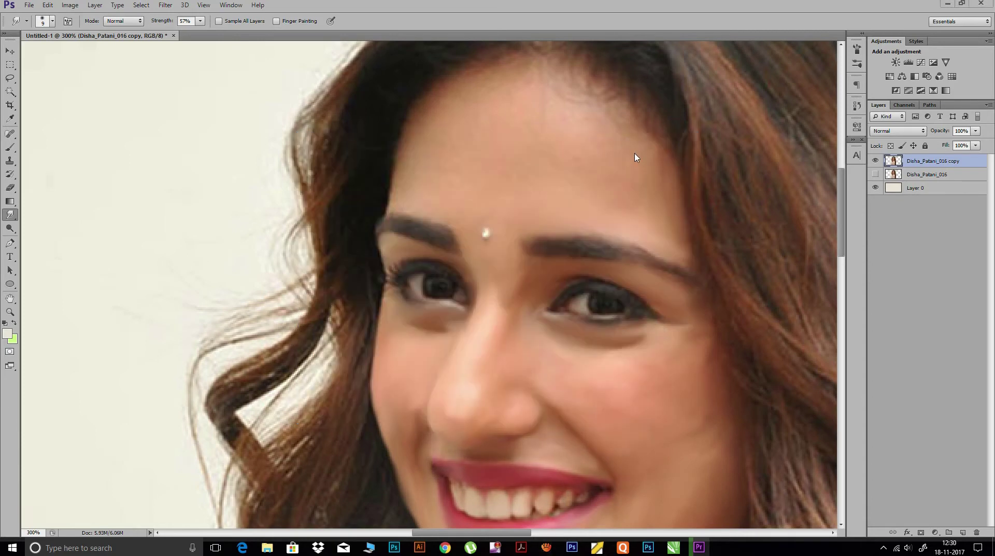
drag(586, 64, 581, 124)
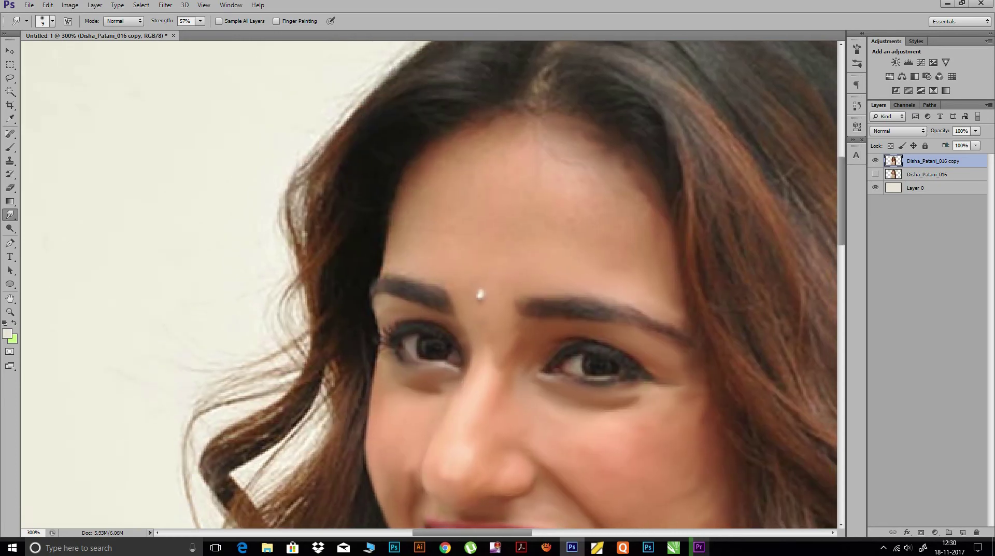
drag(406, 189, 393, 267)
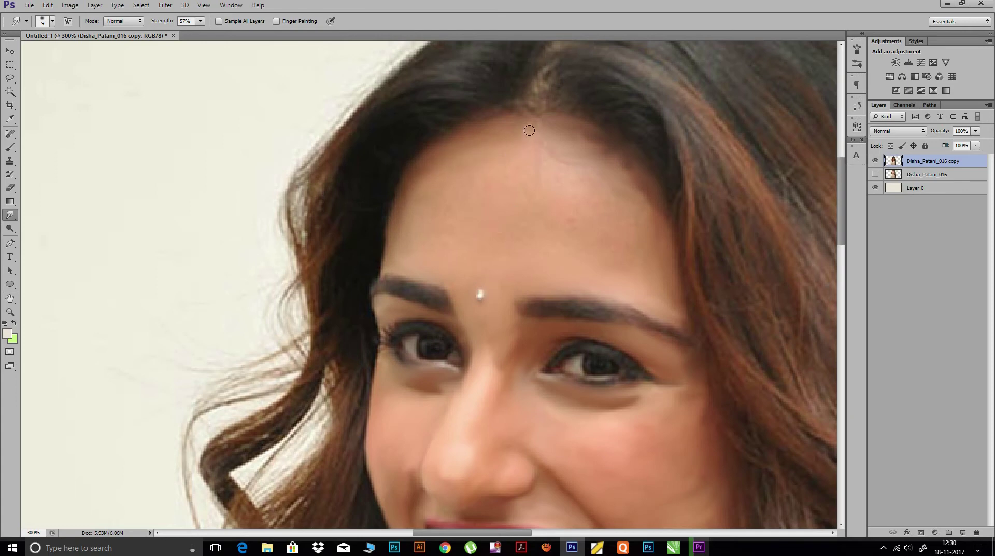
drag(409, 215, 403, 255)
key(ctrl+minus)
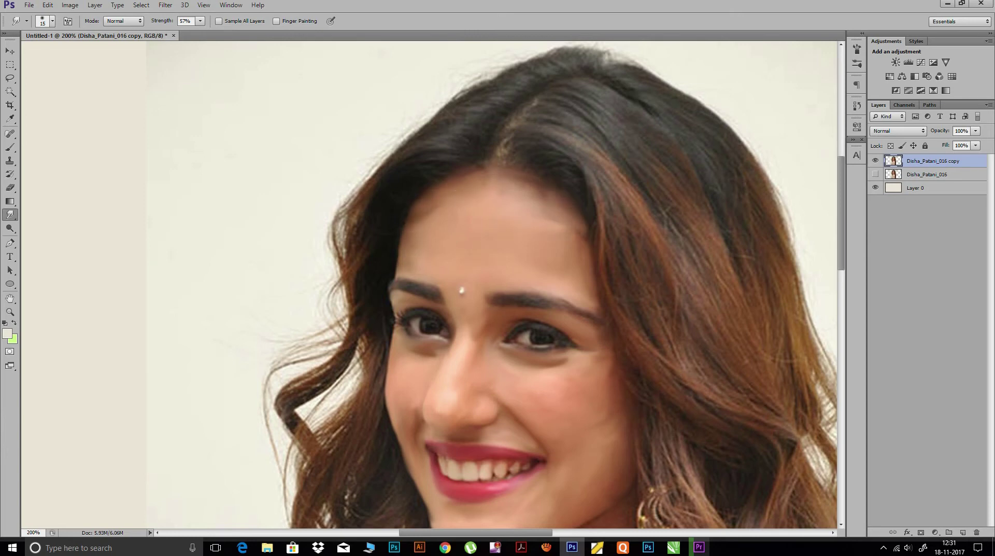
Smooth the nose bridge below the bindi and reshape both eyebrows with a 10 px brush.
drag(487, 355, 480, 319)
key(bracketleft)
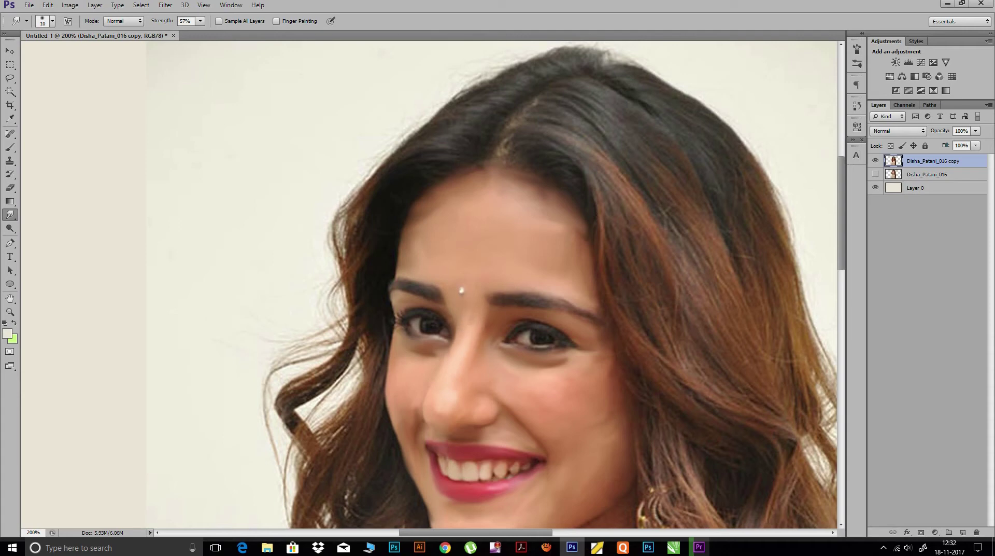
drag(473, 332, 483, 307)
drag(400, 281, 391, 288)
mouse_move(503, 307)
mouse_down()
mouse_move(524, 295)
mouse_move(591, 312)
mouse_up()
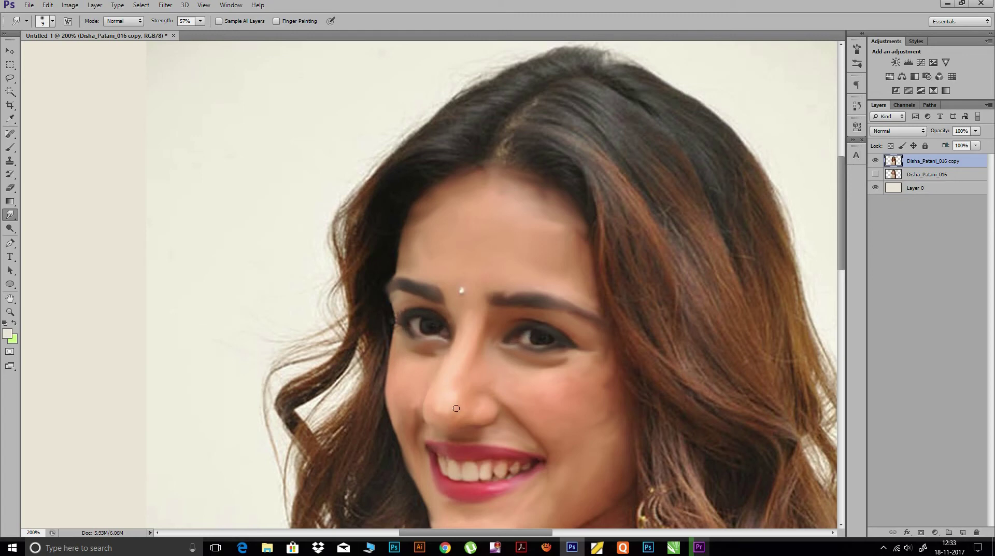
Soften the neck's left edge, the shadow below the earring, and the strap shadow.
drag(599, 533, 555, 268)
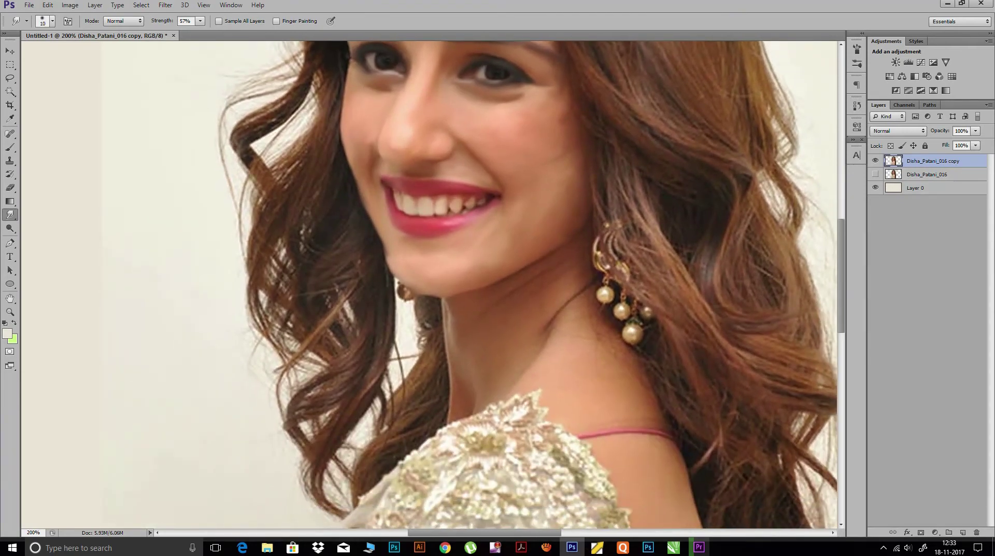
drag(450, 304, 452, 403)
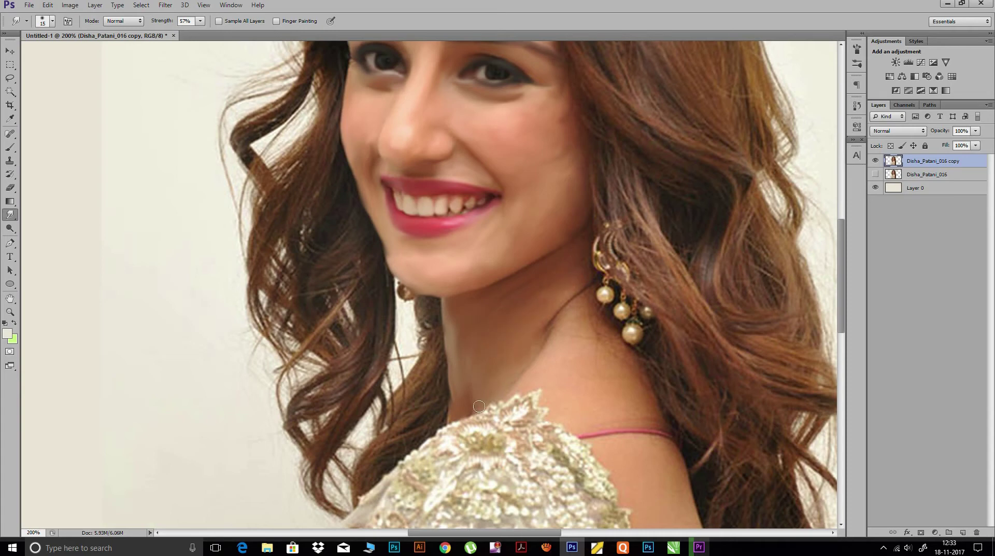
drag(610, 321, 558, 331)
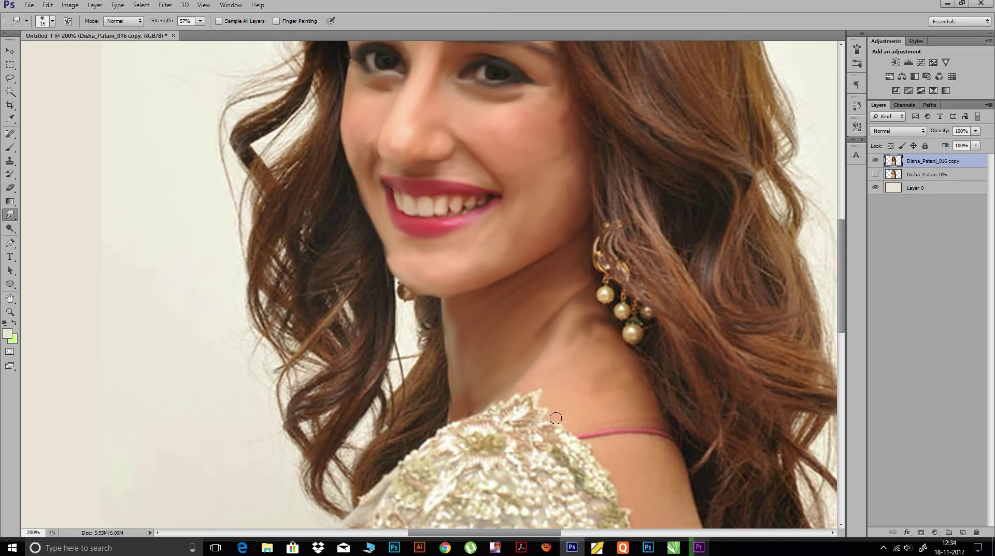
drag(635, 422, 669, 423)
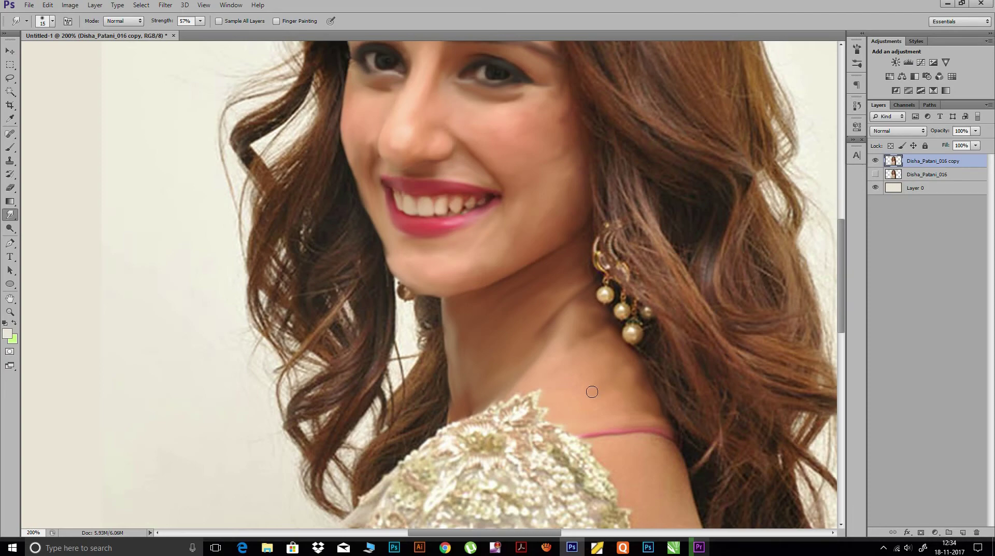
drag(602, 453, 504, 258)
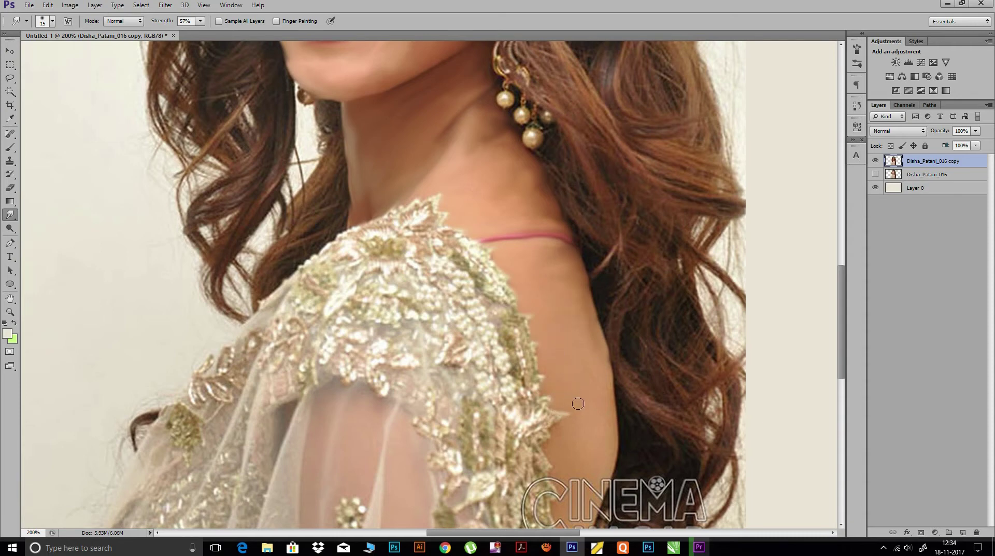
Blur the watermark letters on the dress and pan over the shoulder and neck.
scroll(596, 404, down, 3)
scroll(527, 251, right, 2)
mouse_move(477, 324)
mouse_down()
mouse_move(515, 305)
mouse_move(468, 358)
mouse_move(474, 346)
mouse_move(473, 382)
mouse_move(498, 353)
mouse_up()
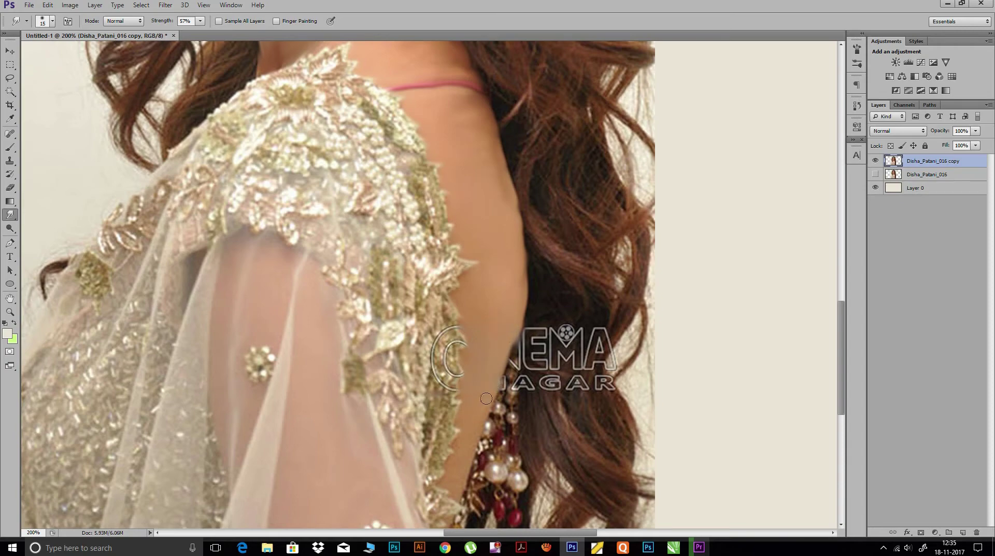
drag(487, 398, 502, 278)
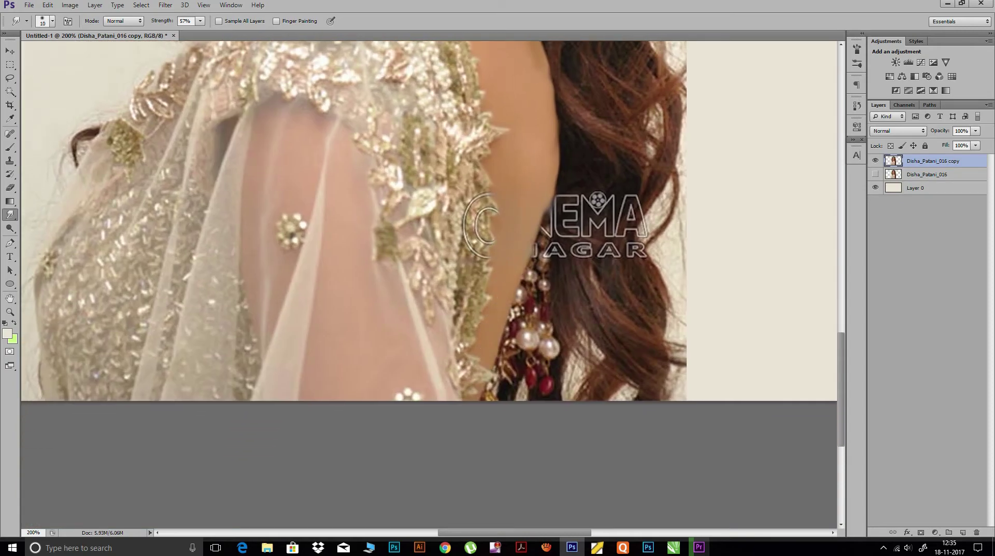
drag(551, 154, 531, 211)
drag(493, 246, 498, 426)
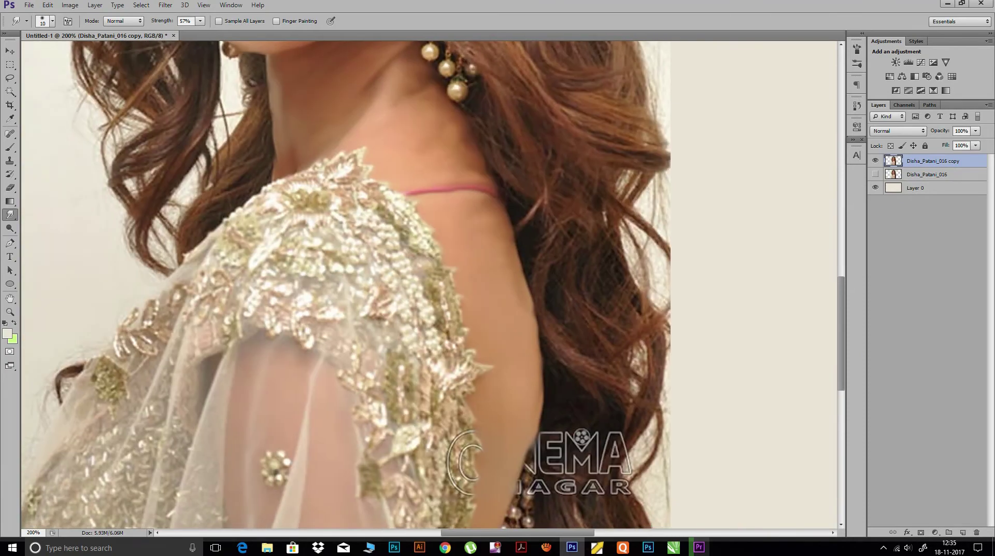
drag(274, 188, 260, 216)
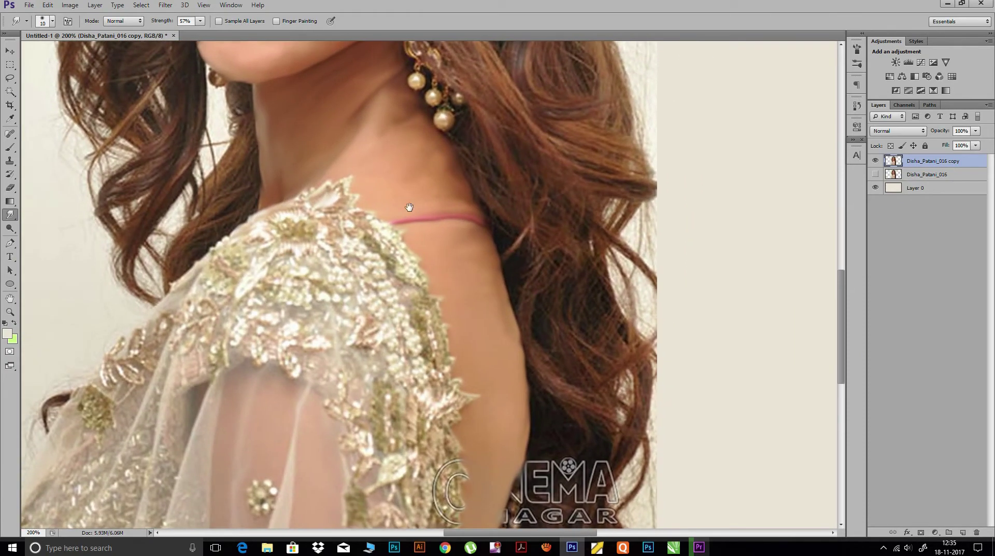
Smooth the neck skin and the crease above the pink strap.
drag(453, 198, 452, 164)
drag(407, 68, 424, 231)
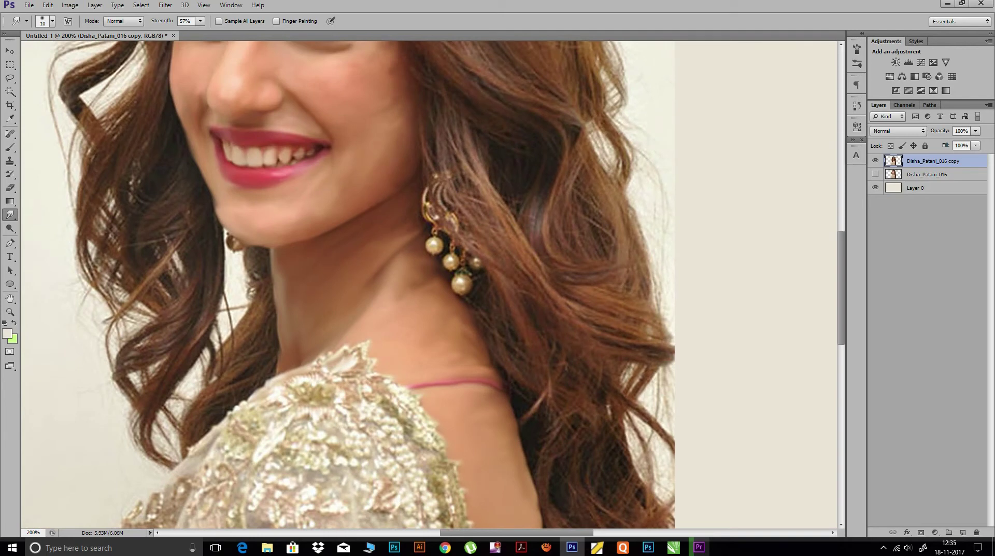
drag(427, 278, 412, 286)
mouse_move(458, 352)
mouse_down()
mouse_move(491, 363)
mouse_move(440, 313)
mouse_up()
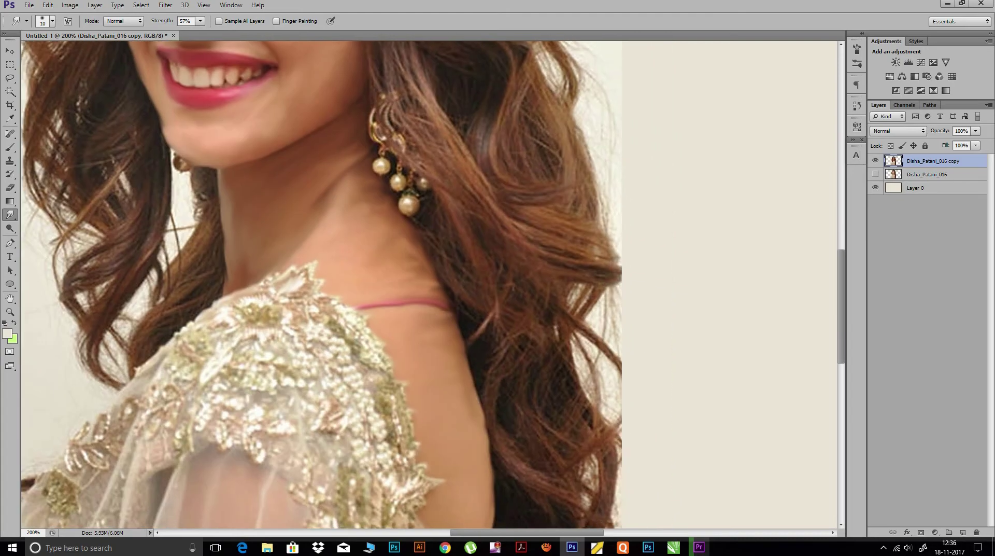
drag(439, 313, 374, 122)
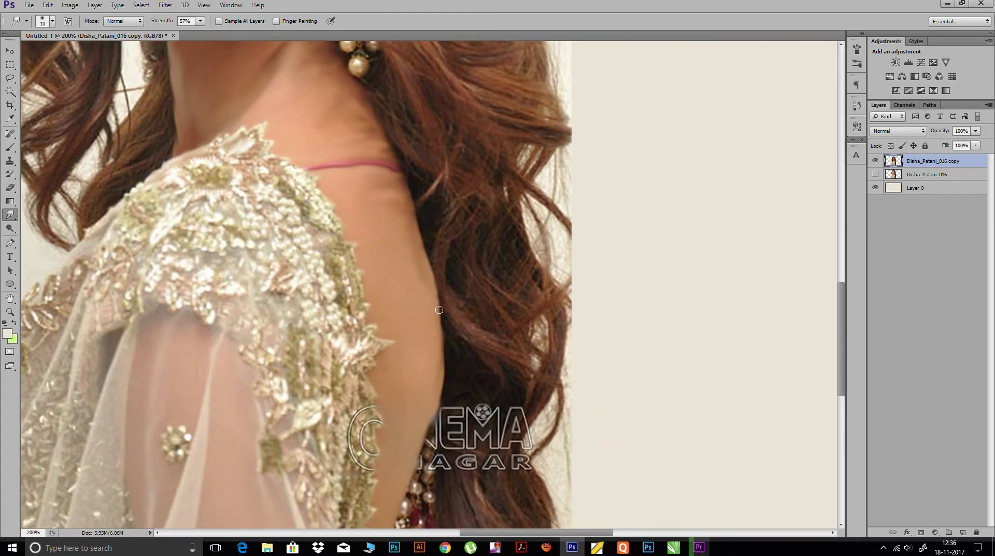
With a 15 px brush, blend the hair parting and chin-cheek edges, then view at 100%.
drag(196, 78, 262, 213)
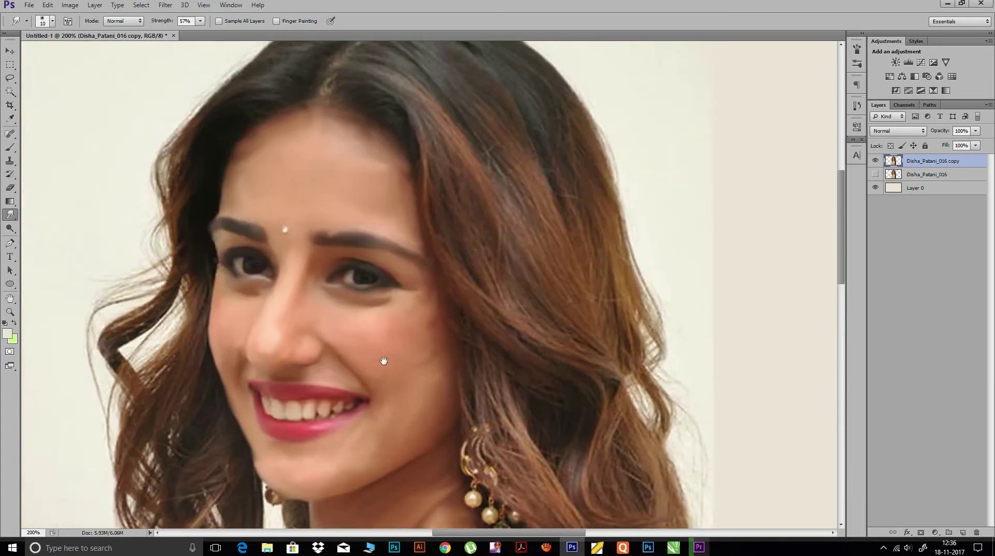
key(bracketright)
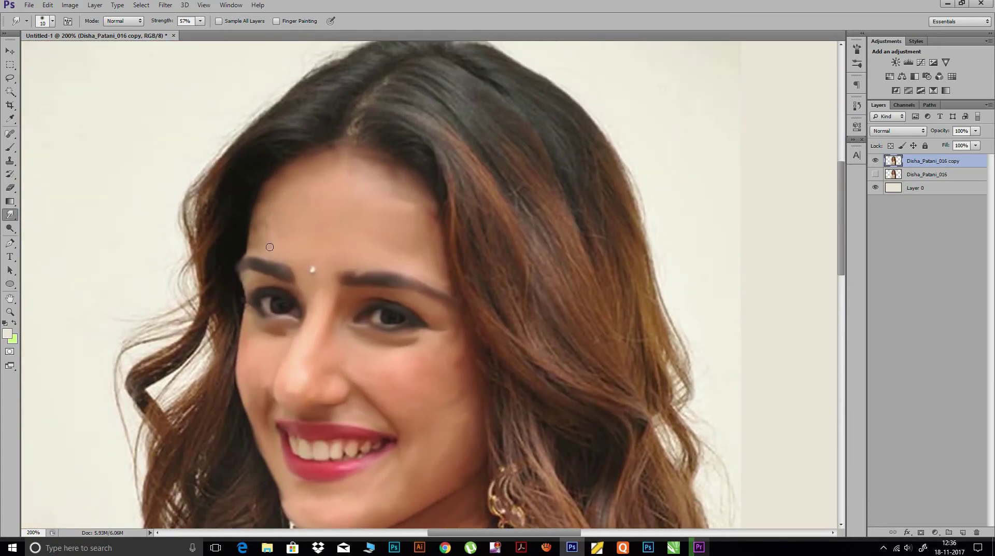
drag(352, 161, 354, 193)
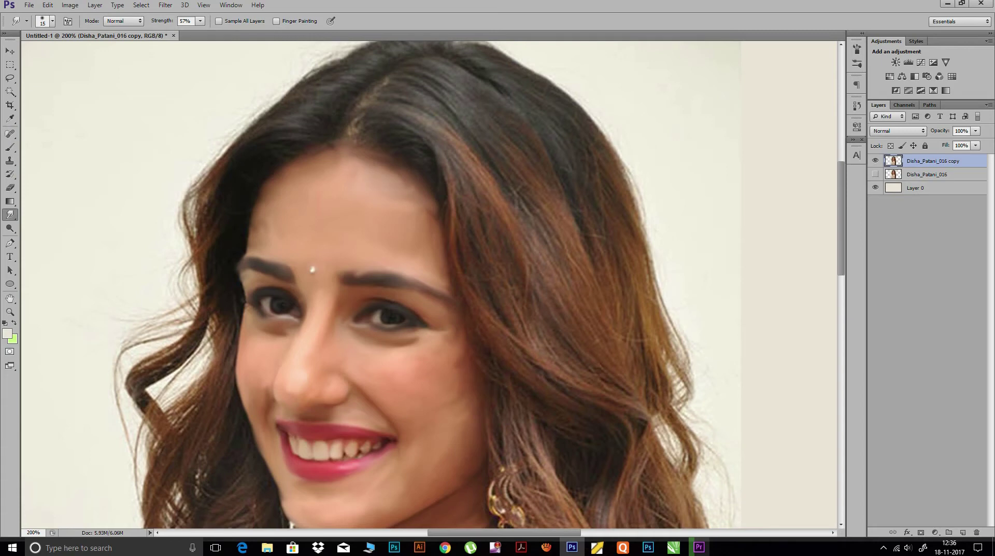
mouse_move(285, 387)
mouse_down()
mouse_move(250, 346)
mouse_move(256, 287)
mouse_up()
drag(328, 370, 340, 331)
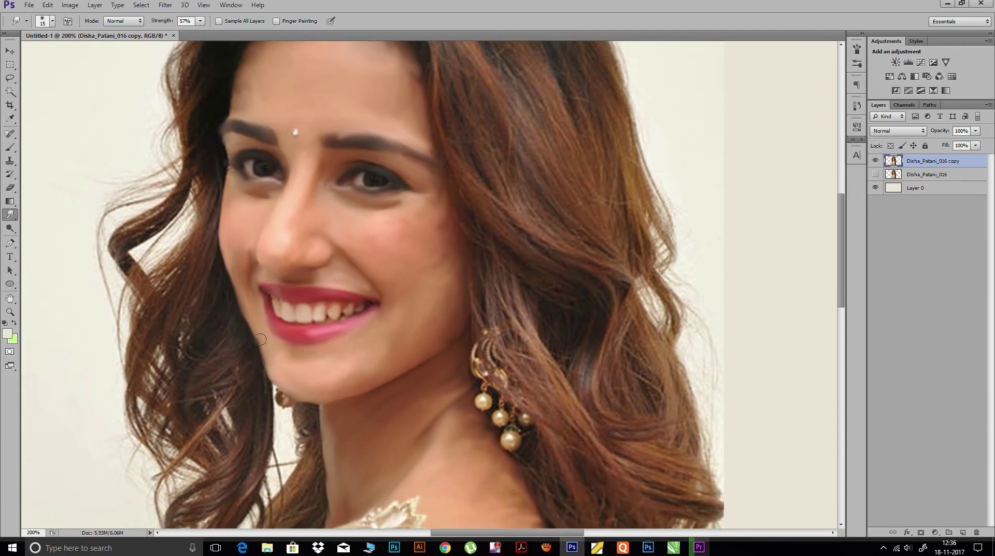
key(ctrl+minus)
key(ctrl+minus)
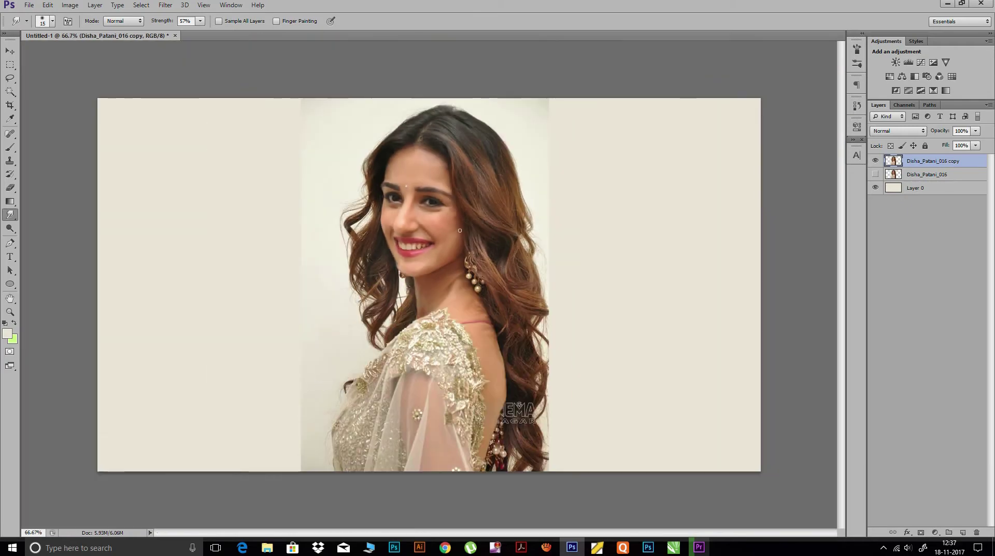
key(ctrl+plus)
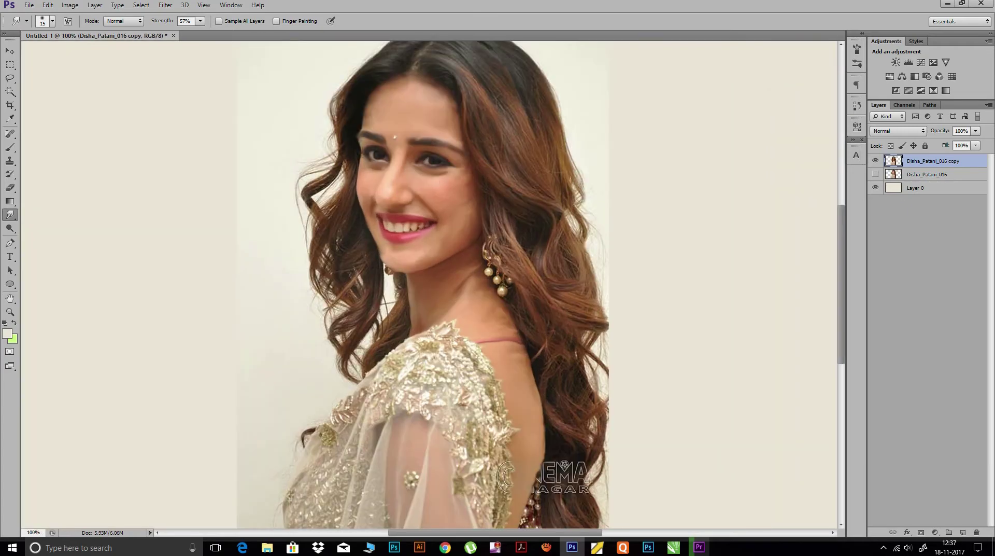
Apply Smart Sharpen to the portrait with a 119% amount.
click(141, 5)
mouse_move(175, 178)
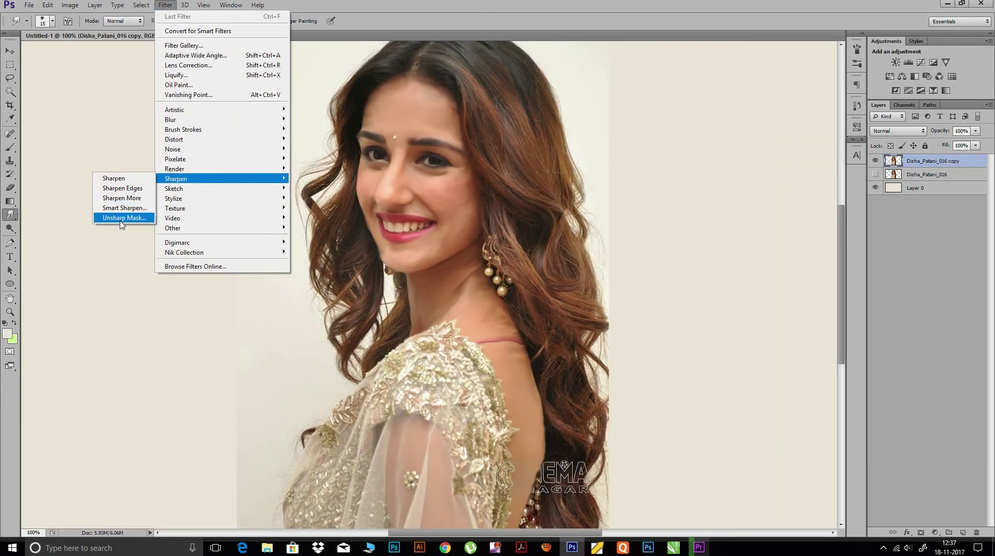
click(124, 207)
mouse_move(886, 210)
mouse_down()
mouse_move(824, 233)
mouse_move(860, 216)
mouse_up()
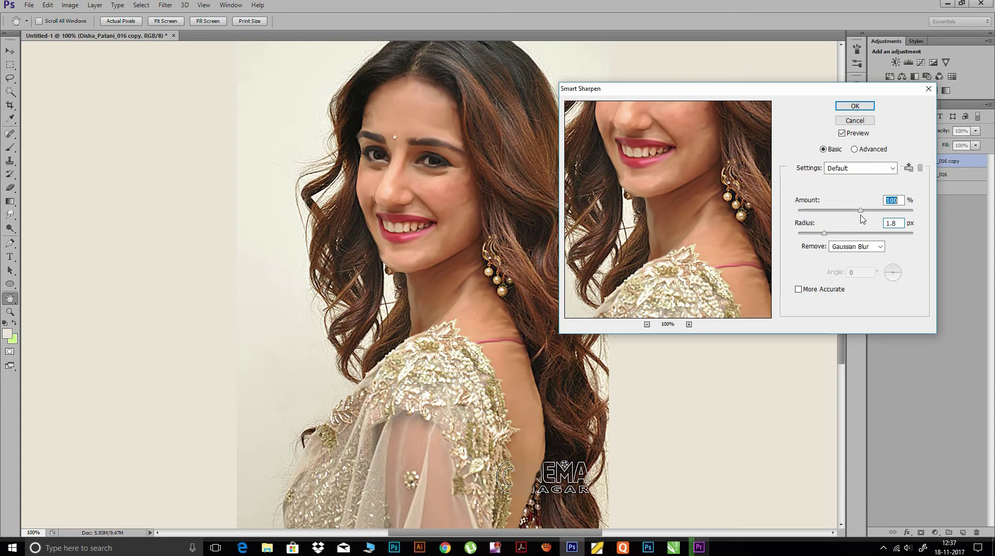
key(Return)
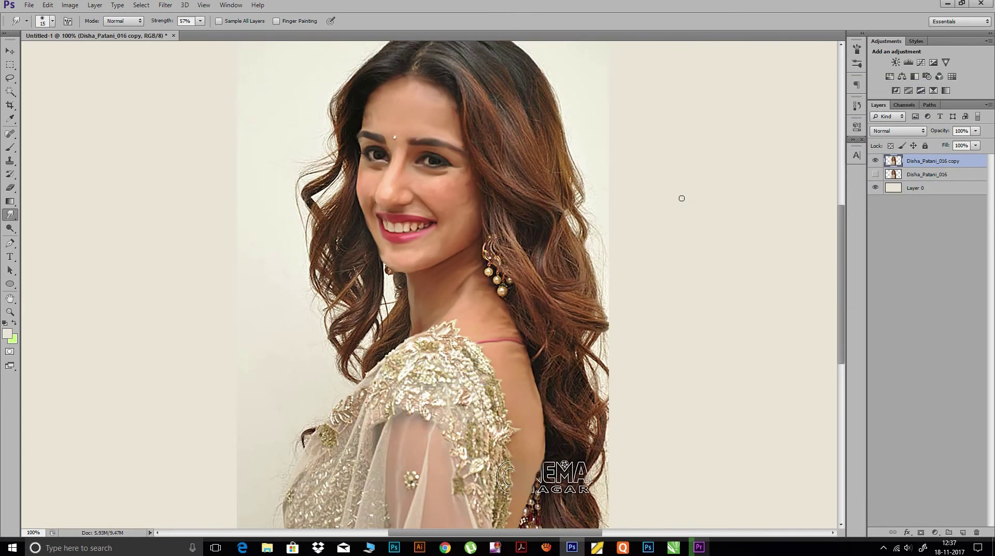
Warm the colours with a Color Balance shift of +20 toward red.
key(ctrl+b)
mouse_move(794, 166)
mouse_down()
mouse_move(809, 170)
mouse_move(799, 192)
mouse_move(788, 179)
mouse_move(798, 170)
mouse_move(800, 192)
mouse_move(804, 169)
mouse_move(793, 192)
mouse_move(790, 179)
mouse_up()
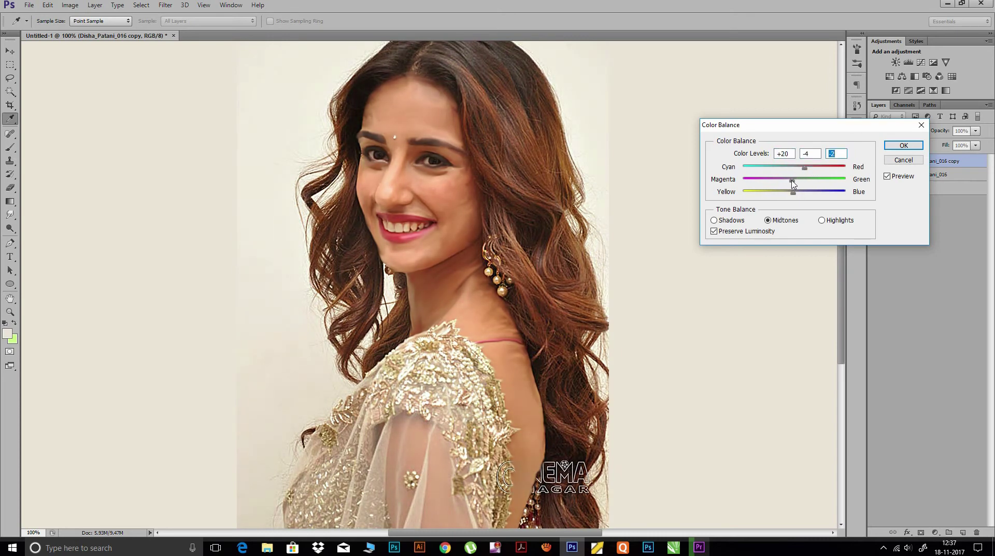
click(900, 148)
Deepen the shadows with a Levels black input of 23 and view the whole image.
key(ctrl+l)
drag(694, 263, 700, 263)
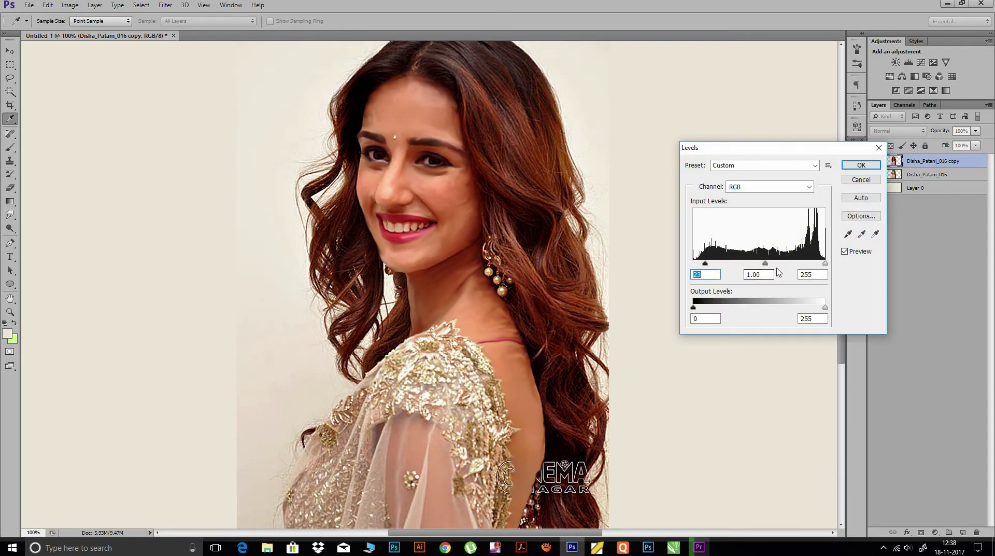
drag(825, 263, 812, 264)
click(861, 165)
key(ctrl+minus)
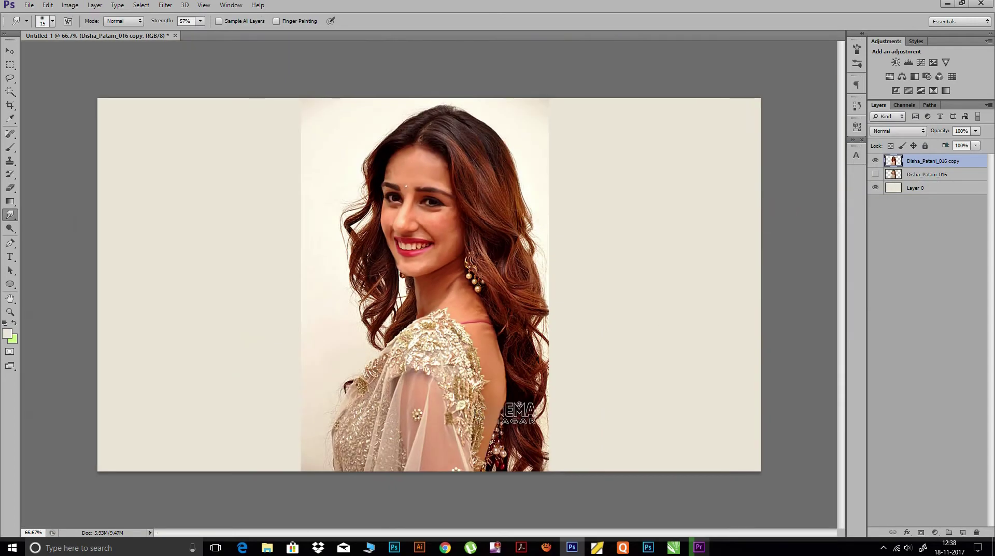
Magic-wand select, feather and delete the white backdrop, including the lower-left patch.
click(9, 91)
click(57, 103)
click(310, 158)
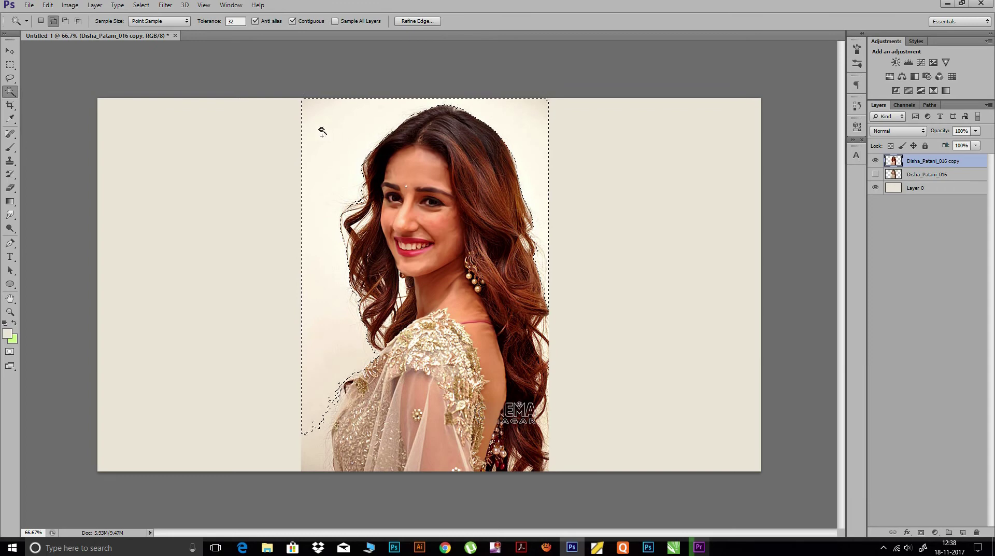
right_click(356, 148)
click(394, 327)
key(Delete)
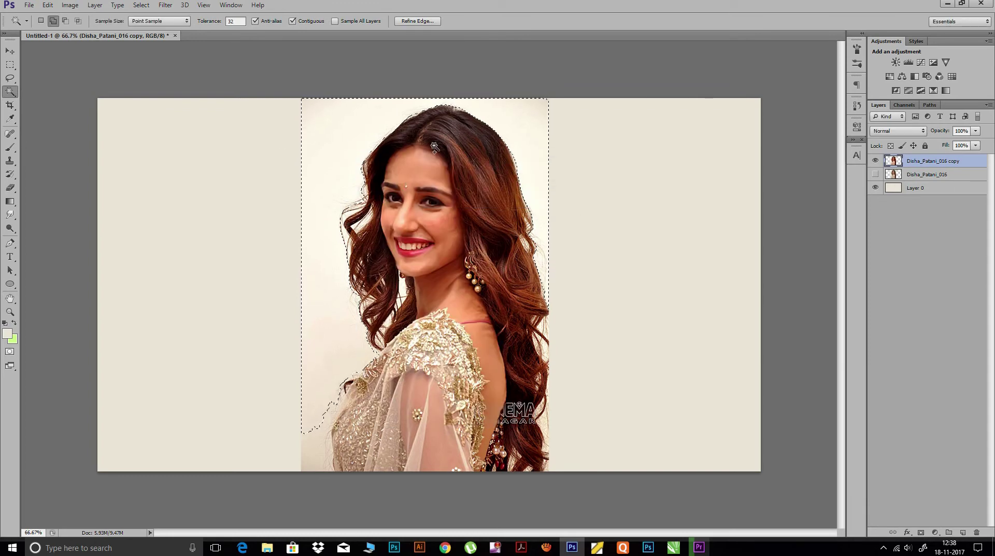
key(ctrl+d)
click(319, 415)
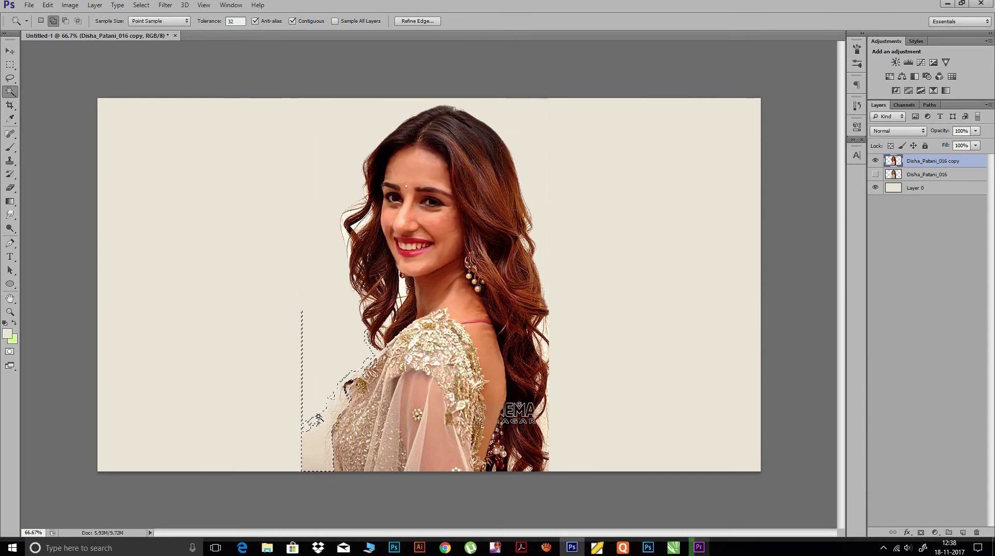
key(Delete)
key(ctrl+d)
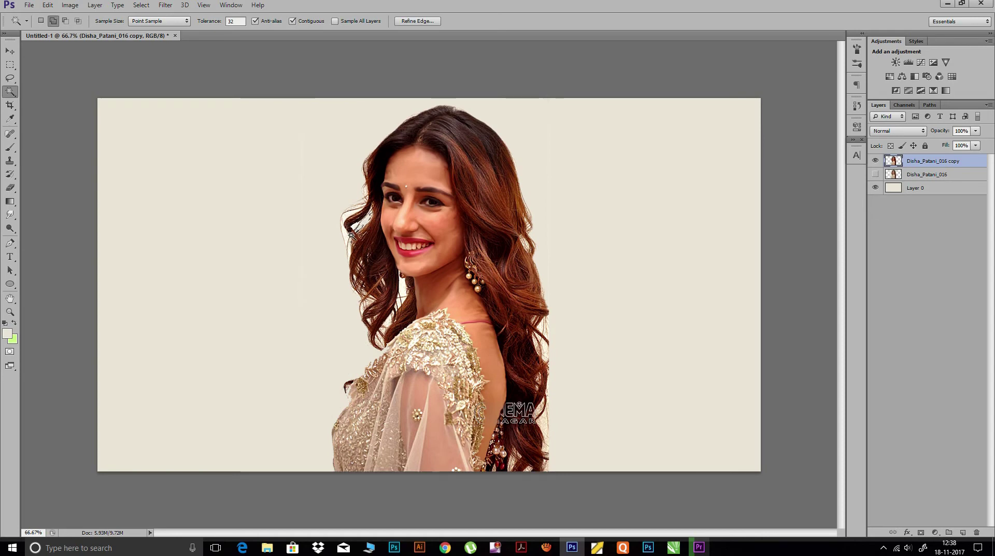
Select the white gaps around the hair and neck together and delete them.
click(400, 306)
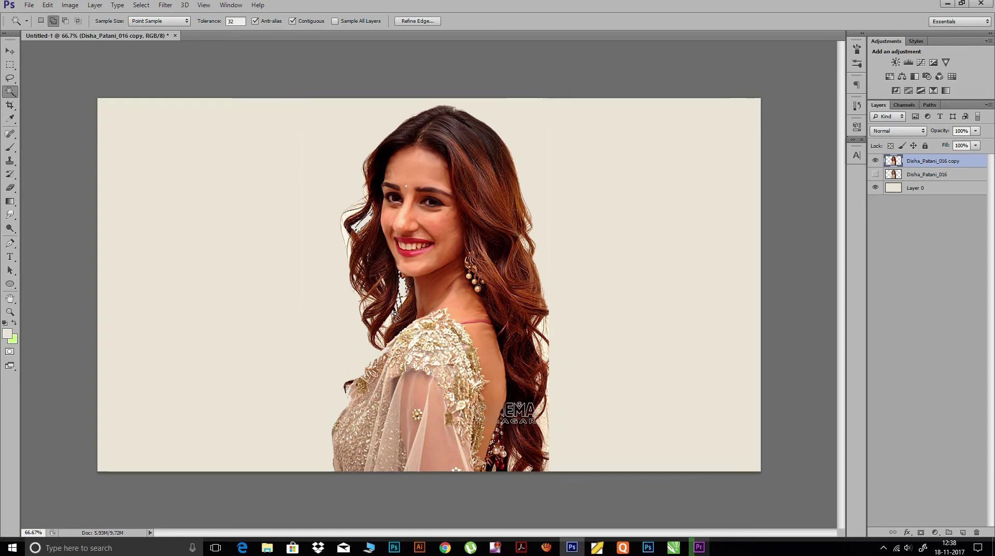
click(382, 340)
click(526, 254)
click(541, 326)
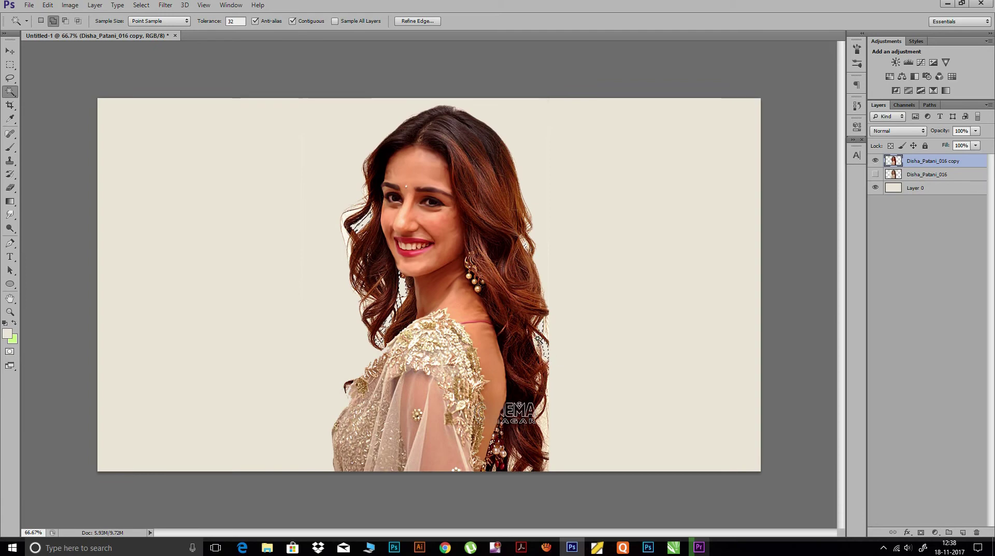
click(545, 410)
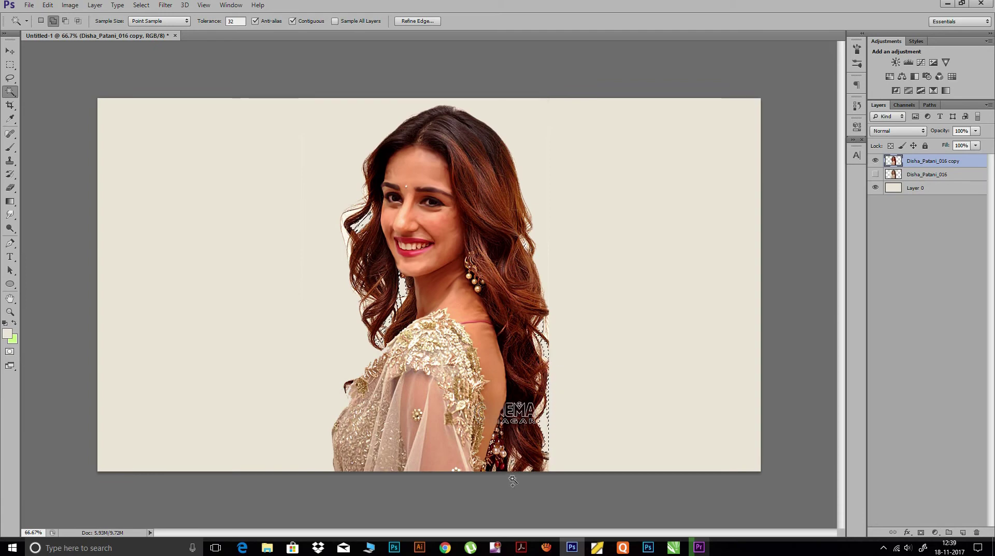
key(Delete)
key(ctrl+d)
click(10, 188)
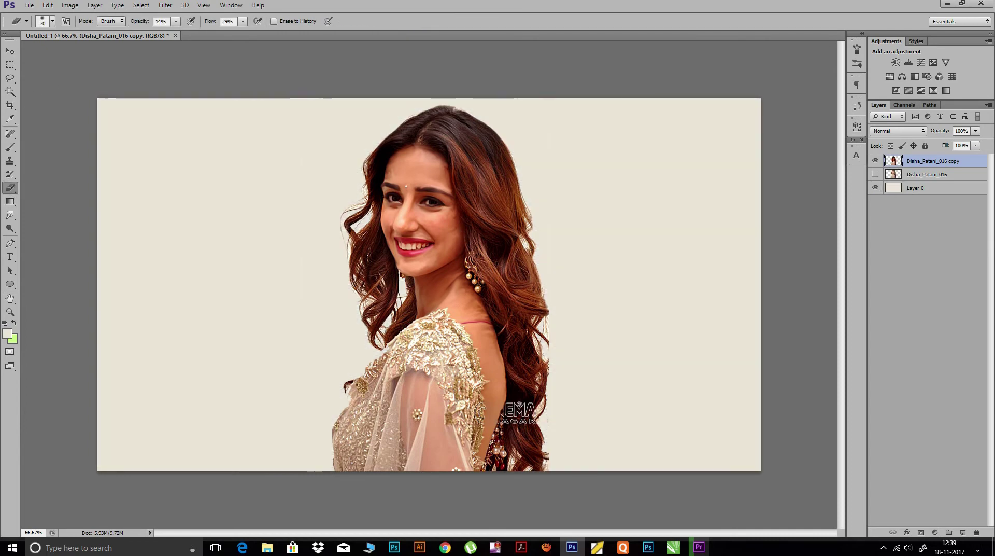
Set the Eraser to 100% opacity and shrink its brush to size 35.
click(164, 19)
text(100)
key(Return)
key(bracketleft)
key(bracketleft)
key(bracketleft)
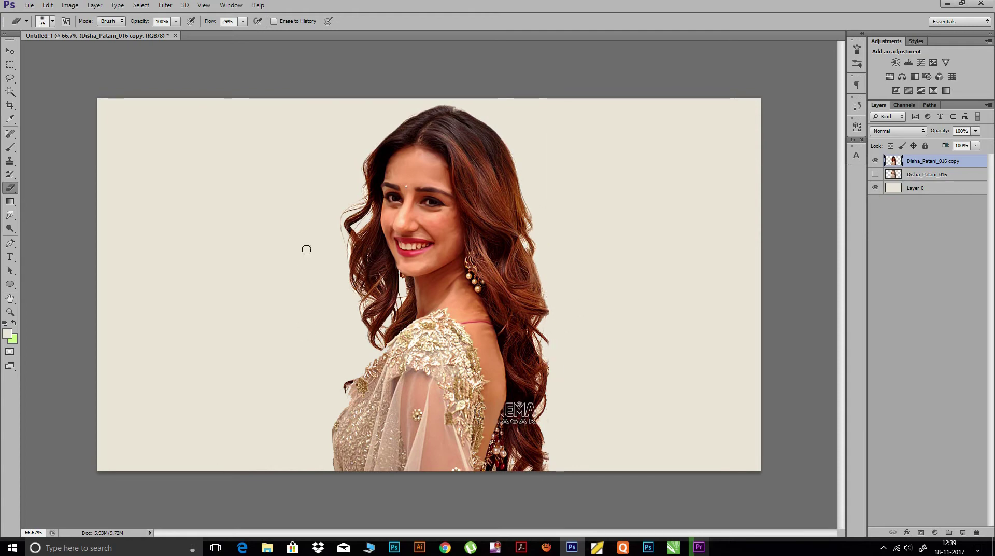
Save the document as disha-painting.psd.
key(ctrl+shift+s)
text(diasha)
key(BackSpace)
key(BackSpace)
key(BackSpace)
text(sha-painting)
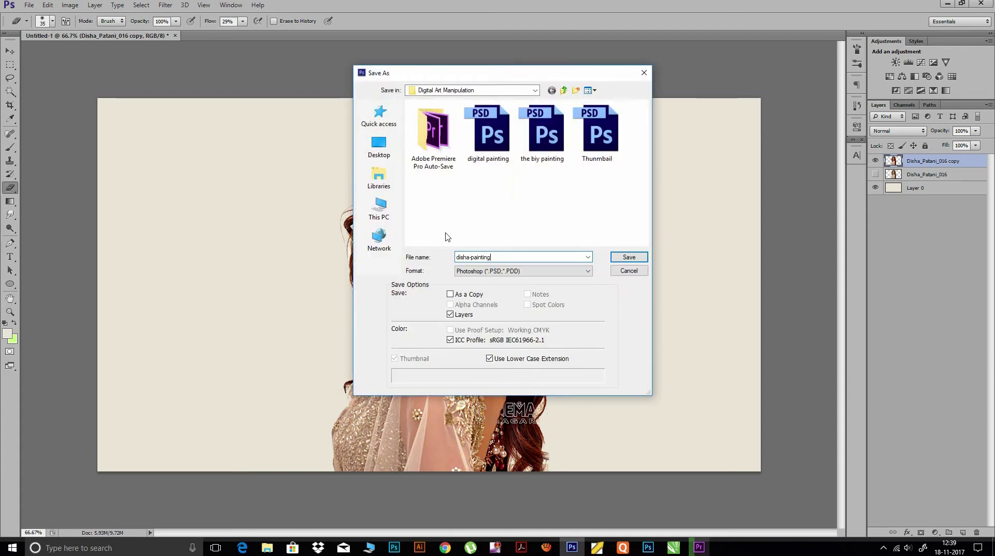
key(Return)
key(ctrl+plus)
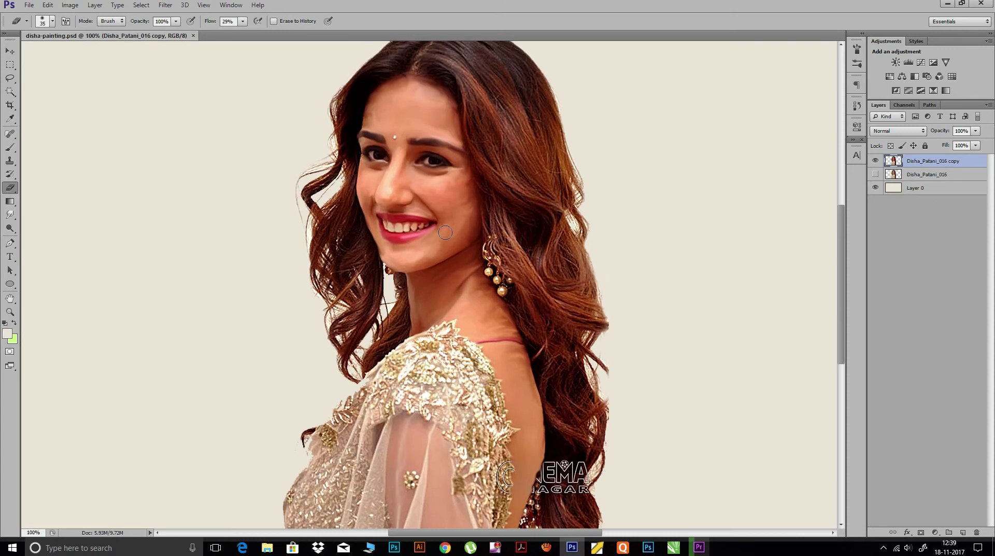
Set the Smudge tool to a 40 px tip with 38% spacing, then size 25.
mouse_move(463, 176)
mouse_down()
mouse_move(455, 202)
mouse_move(469, 193)
mouse_up()
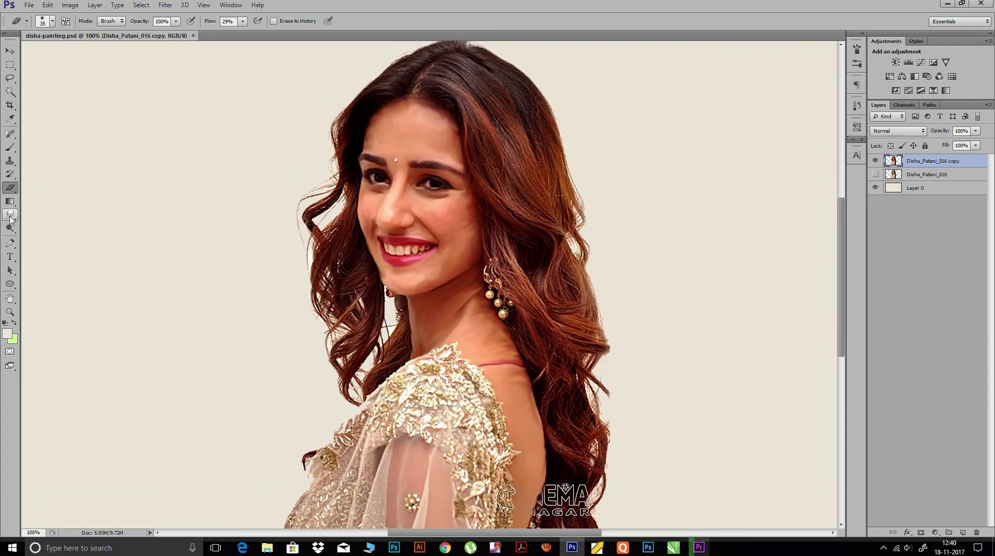
click(10, 214)
click(53, 20)
double_click(169, 217)
click(858, 50)
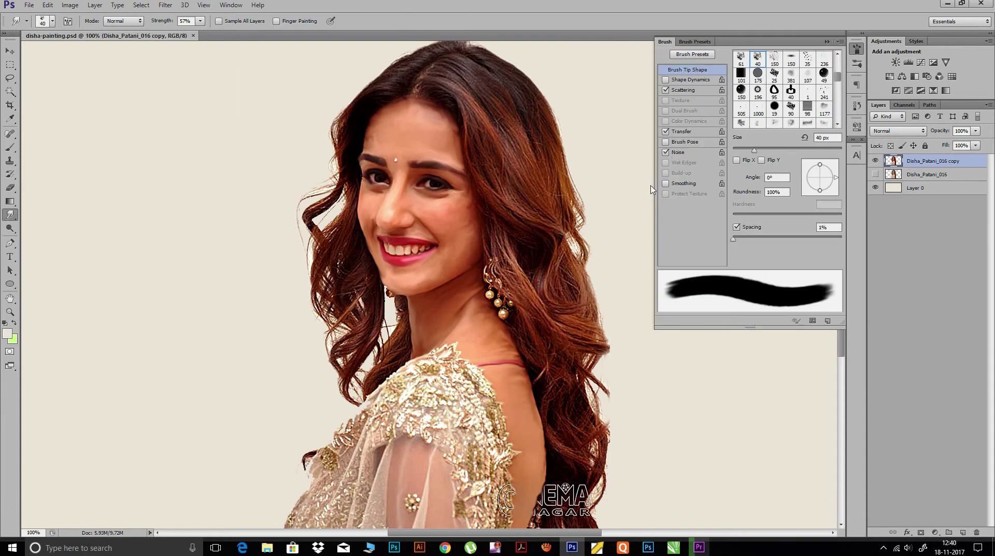
drag(733, 239, 754, 240)
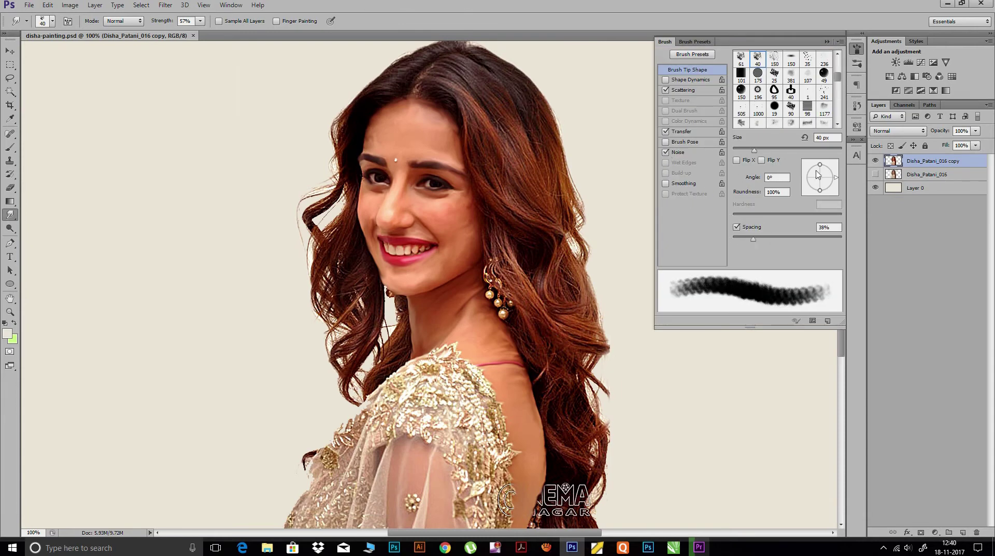
click(858, 51)
key(bracketleft)
key(bracketleft)
key(bracketleft)
Smudge the hair edges at the top left of the head and below the earring.
click(447, 91)
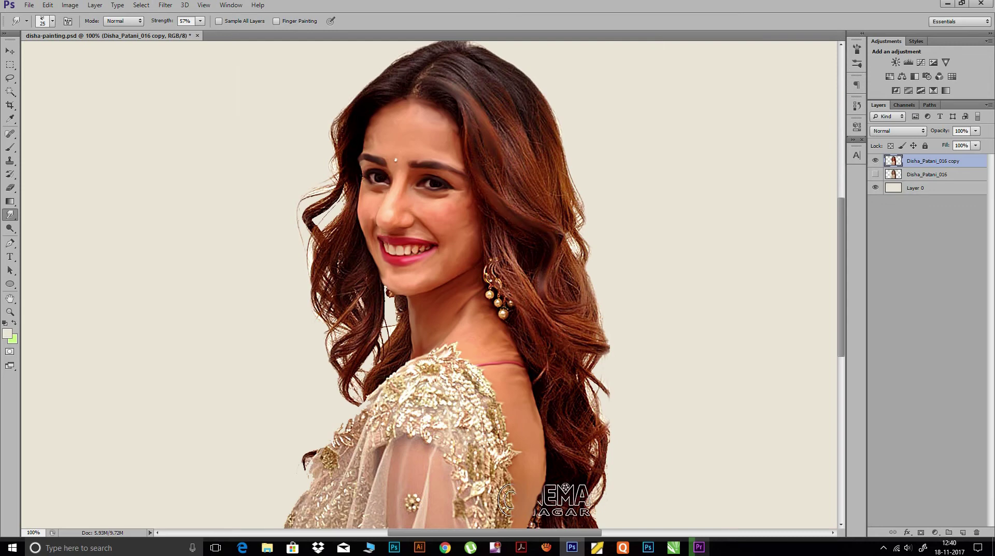
mouse_move(367, 86)
mouse_down()
mouse_move(352, 104)
mouse_move(319, 228)
mouse_up()
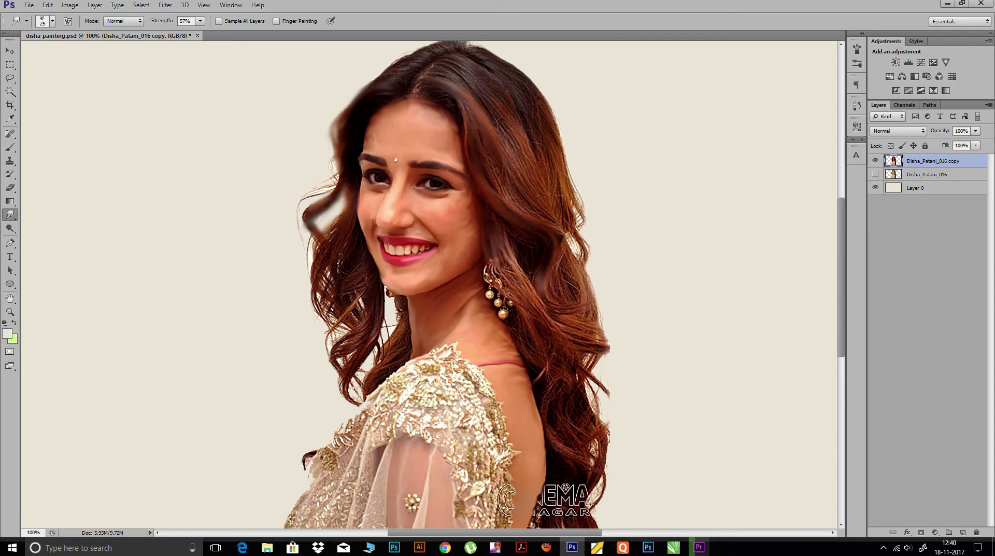
mouse_move(337, 177)
mouse_down()
mouse_move(306, 225)
mouse_move(347, 393)
mouse_up()
drag(399, 308, 375, 363)
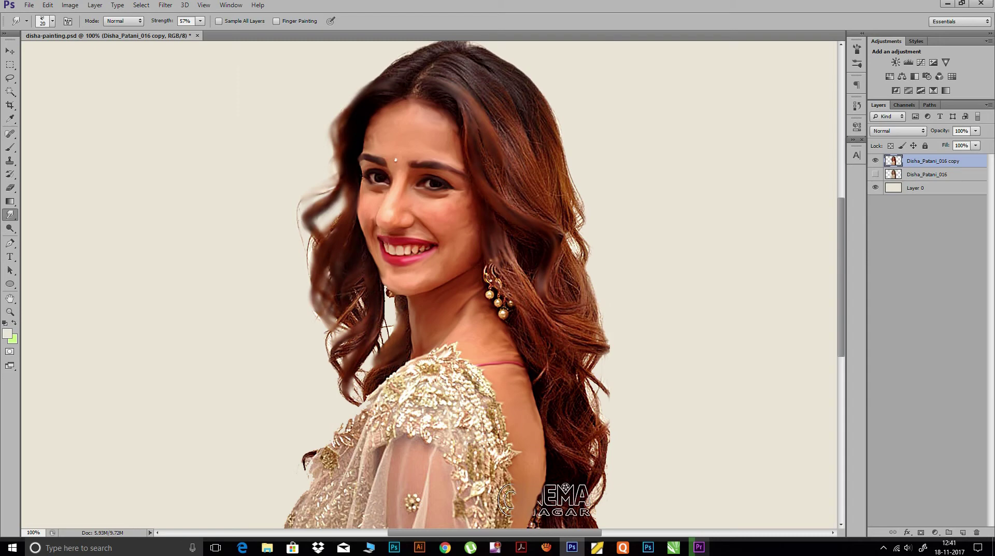
drag(386, 322, 356, 385)
drag(362, 284, 329, 355)
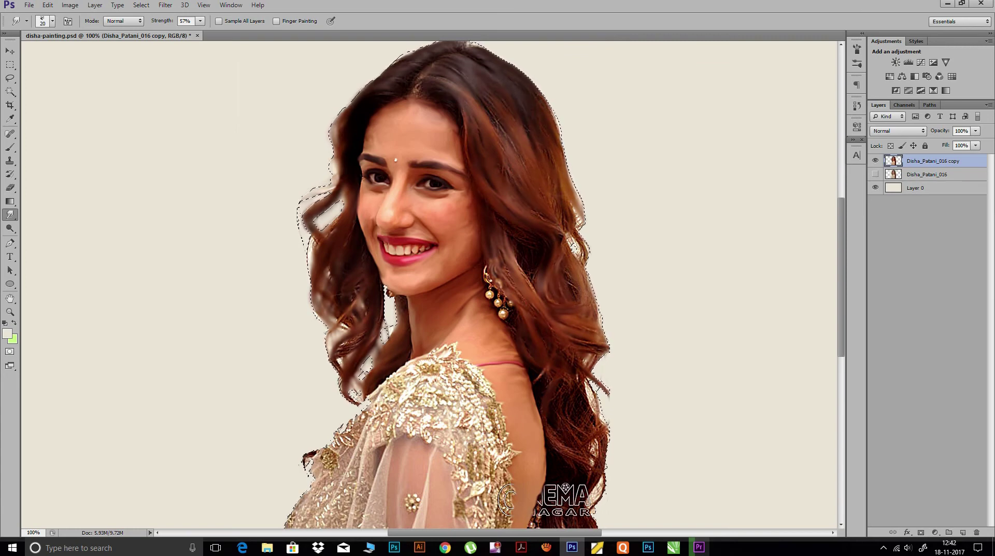
Smear the watermark lettering near the lower back into a blur and deselect.
mouse_move(553, 475)
mouse_down()
mouse_move(564, 359)
mouse_move(555, 414)
mouse_up()
mouse_move(565, 370)
mouse_down()
mouse_move(570, 420)
mouse_move(596, 401)
mouse_up()
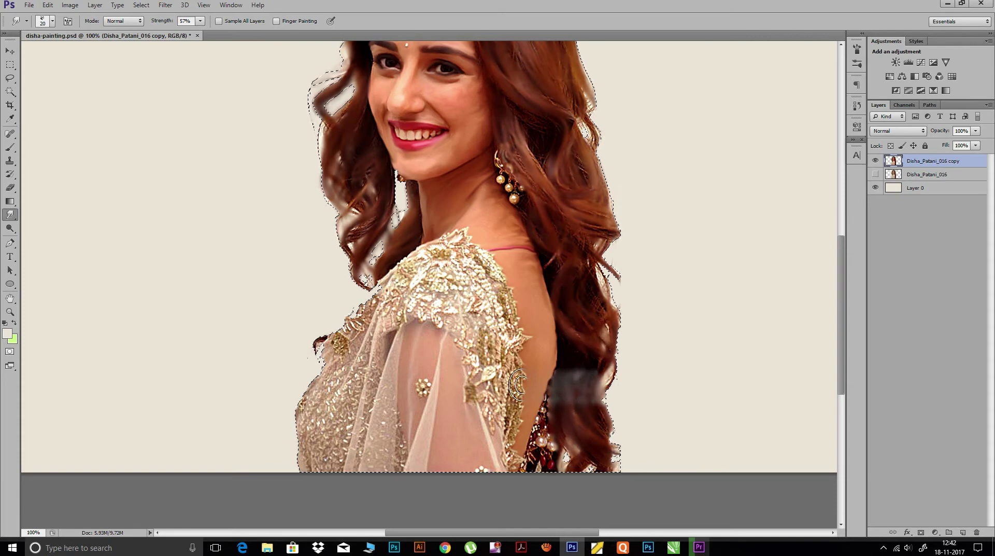
key(ctrl+d)
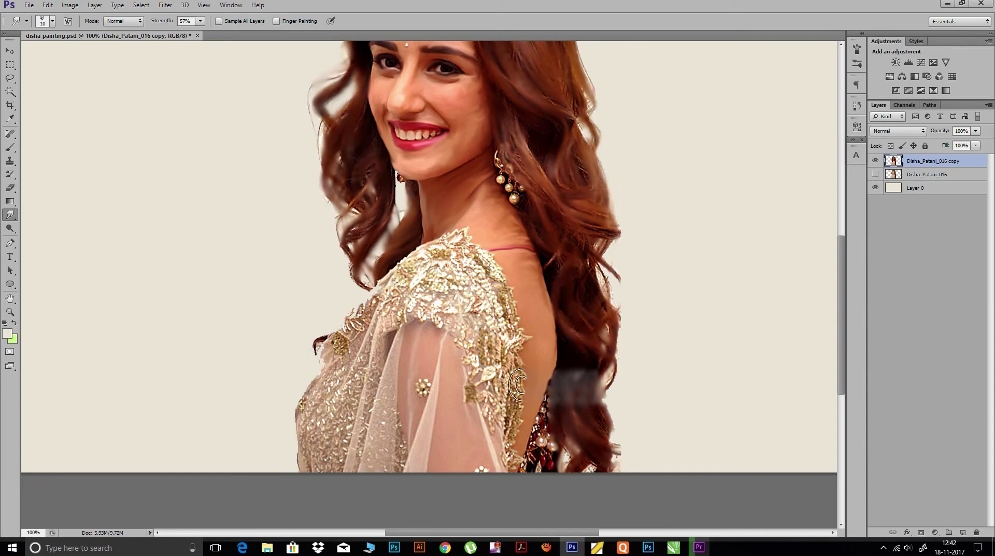
mouse_move(518, 383)
mouse_down()
mouse_move(485, 241)
mouse_move(500, 524)
mouse_up()
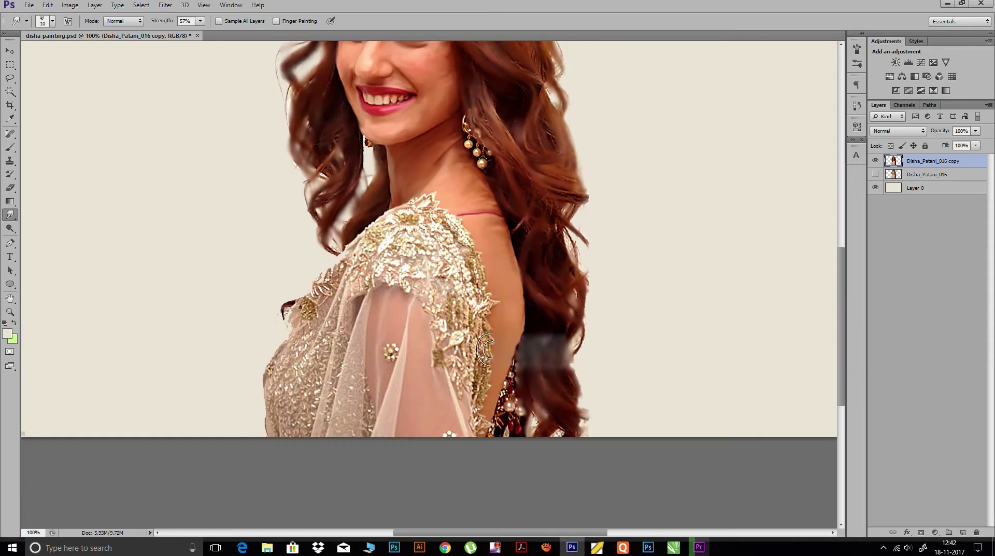
click(53, 21)
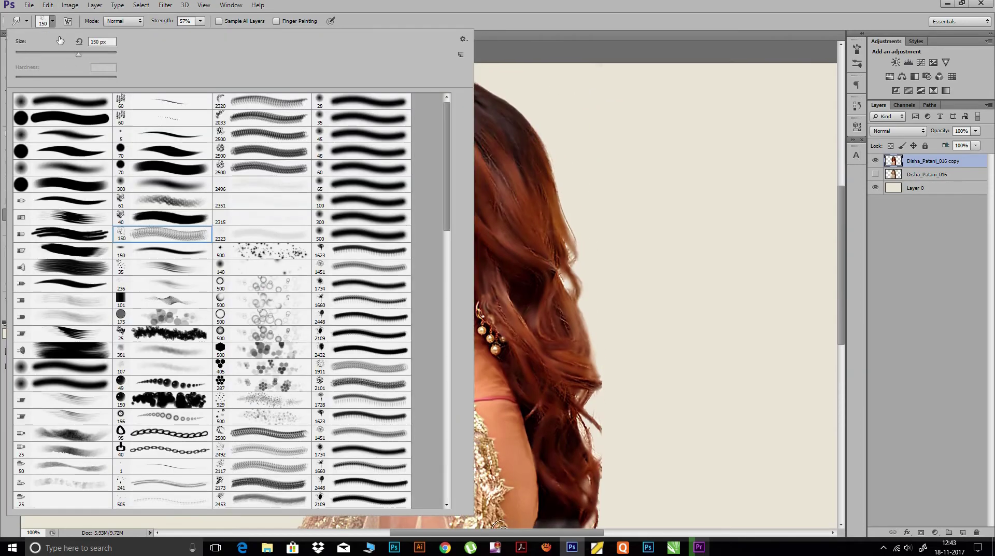
Pick a larger brush and smudge the right hair edge, raising strength to 68%.
double_click(162, 230)
drag(569, 231, 595, 364)
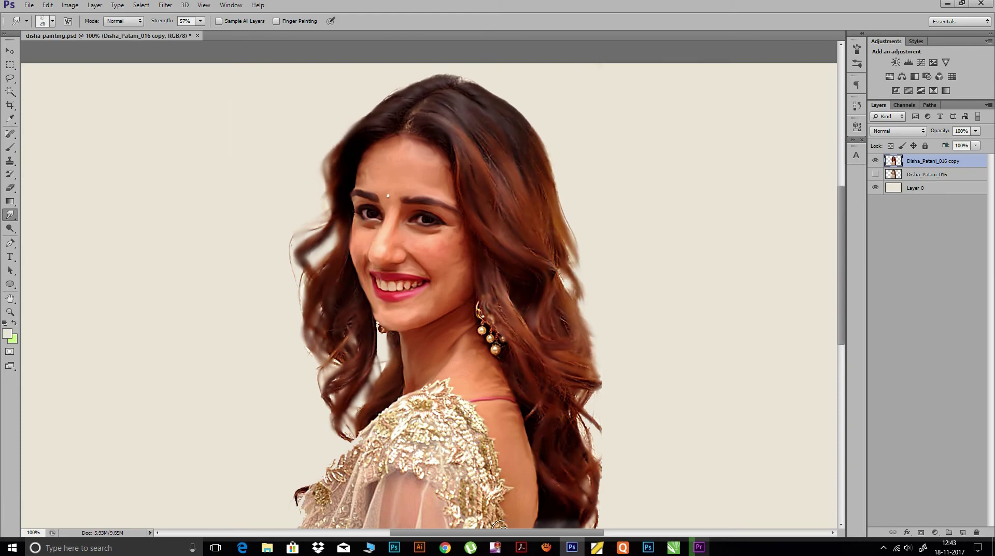
key(6)
key(8)
drag(593, 361, 606, 391)
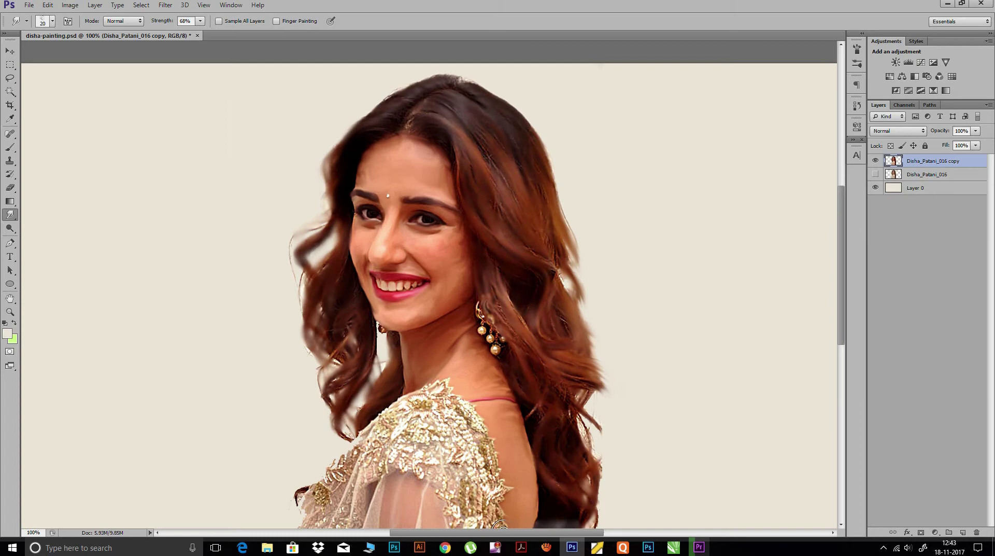
Smudge the top and left hair edges and the strand near the neck into streaks.
drag(453, 78, 369, 115)
mouse_move(459, 78)
mouse_down()
mouse_move(513, 105)
mouse_move(541, 145)
mouse_move(581, 318)
mouse_up()
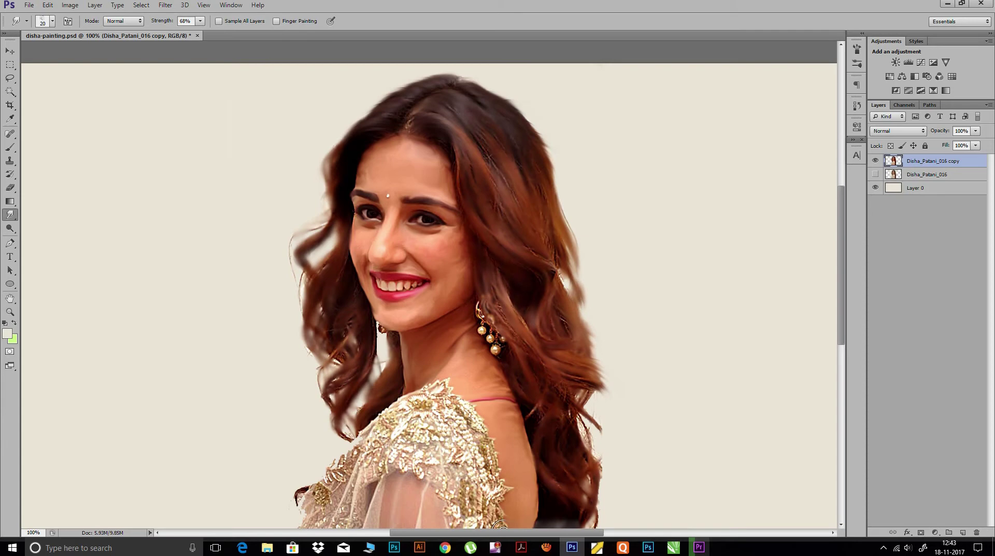
drag(314, 236, 303, 296)
drag(308, 349, 342, 437)
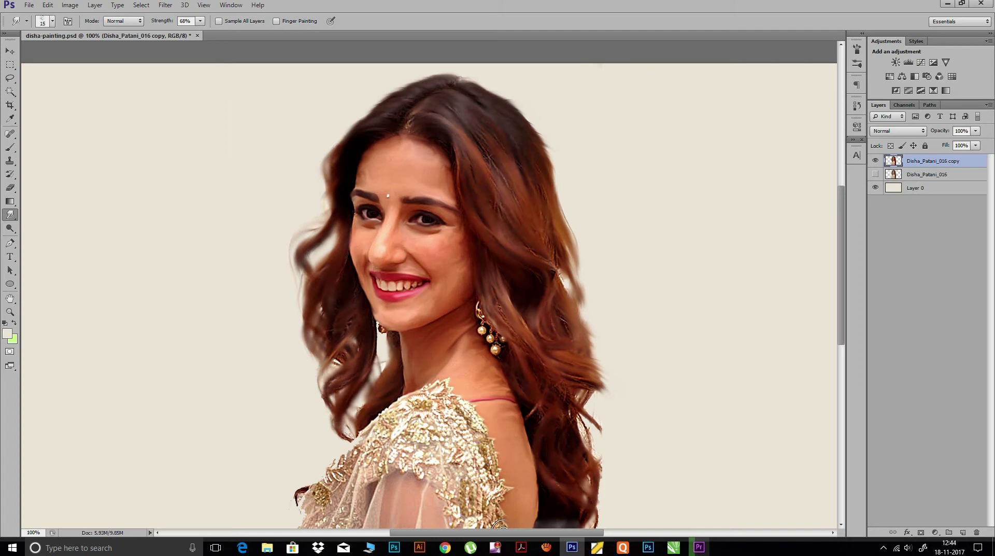
drag(368, 390, 359, 419)
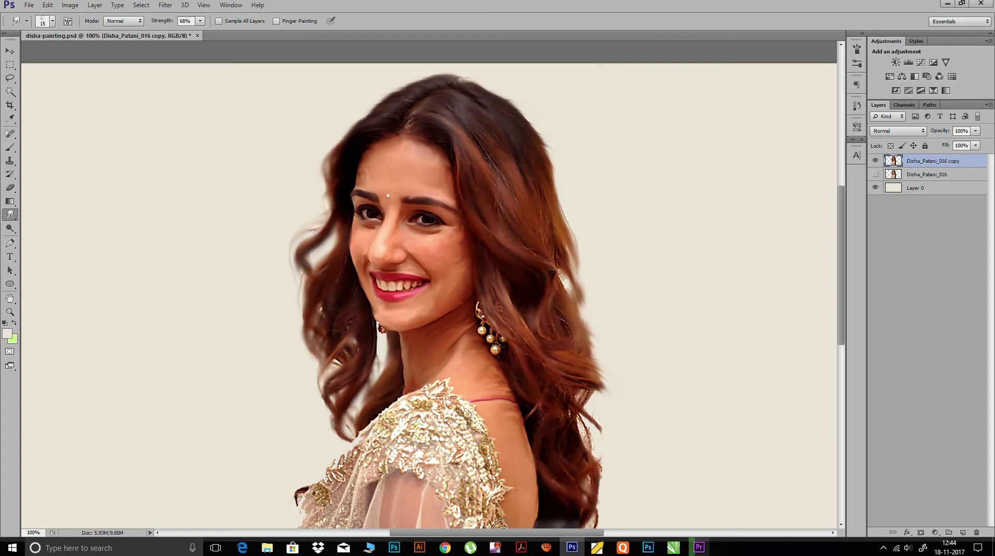
key(ctrl+plus)
At 200% zoom, blend the light hair-part highlight into the surrounding hair.
scroll(386, 186, up, 3)
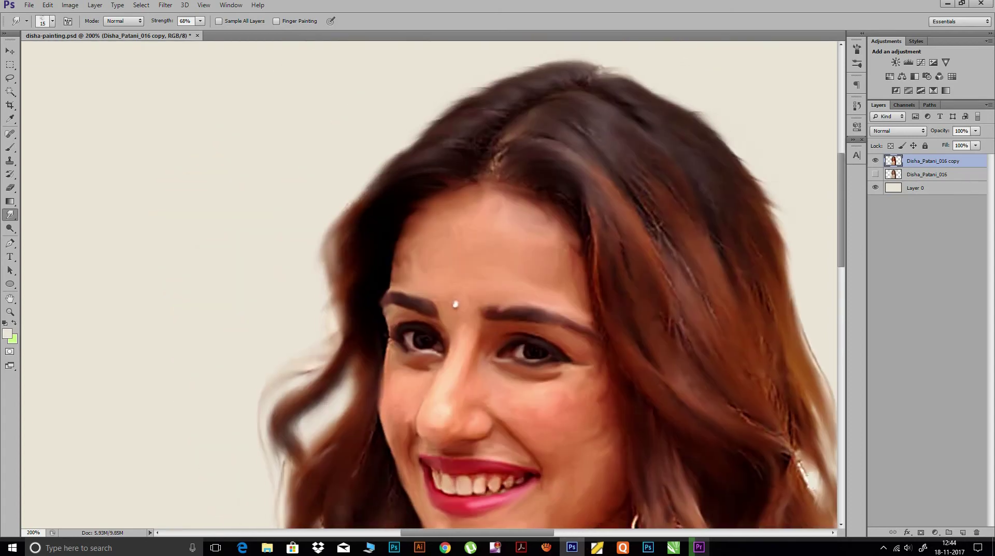
drag(507, 152, 500, 157)
drag(590, 193, 586, 211)
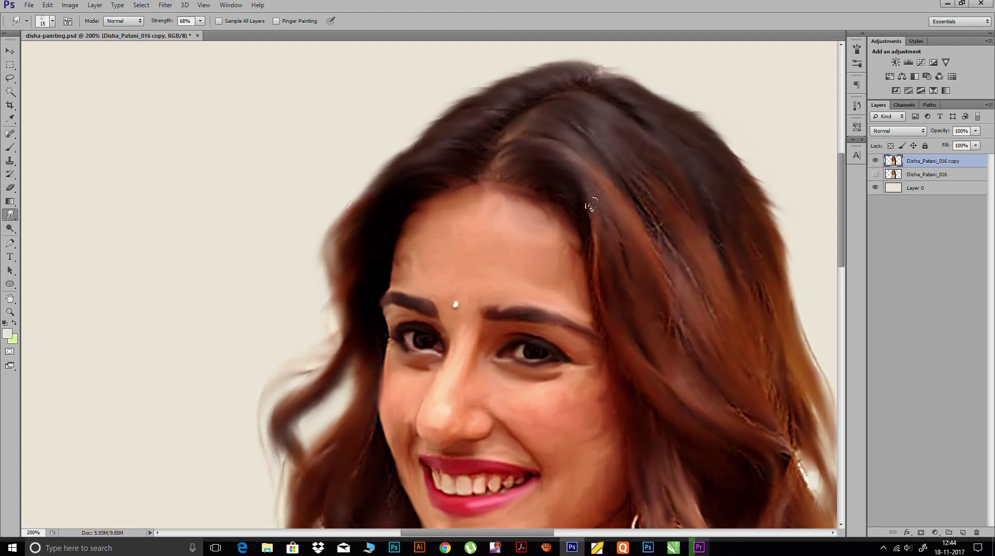
mouse_move(688, 430)
mouse_down()
mouse_move(623, 307)
mouse_move(399, 196)
mouse_up()
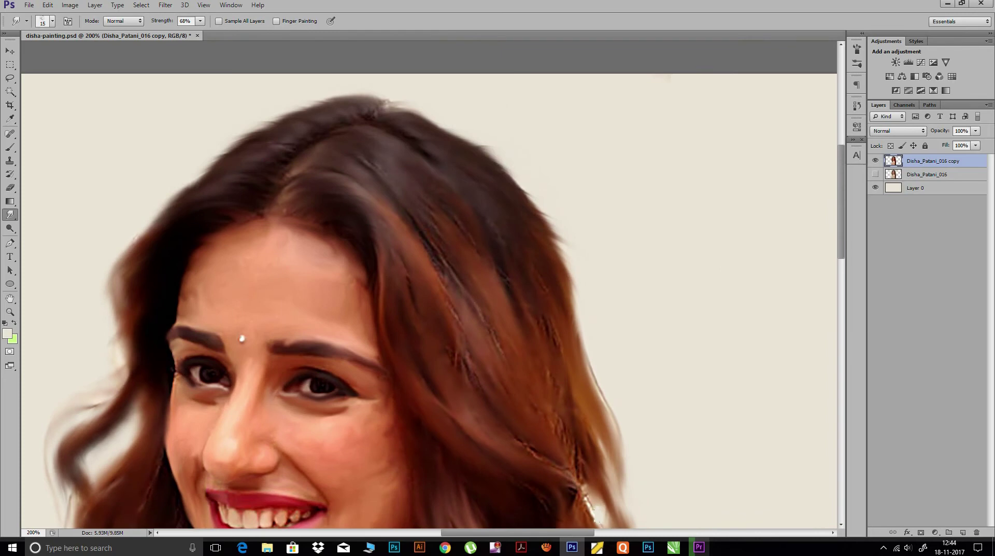
At brush size 20, blend the light patch in the hair beside the neck.
key(bracketright)
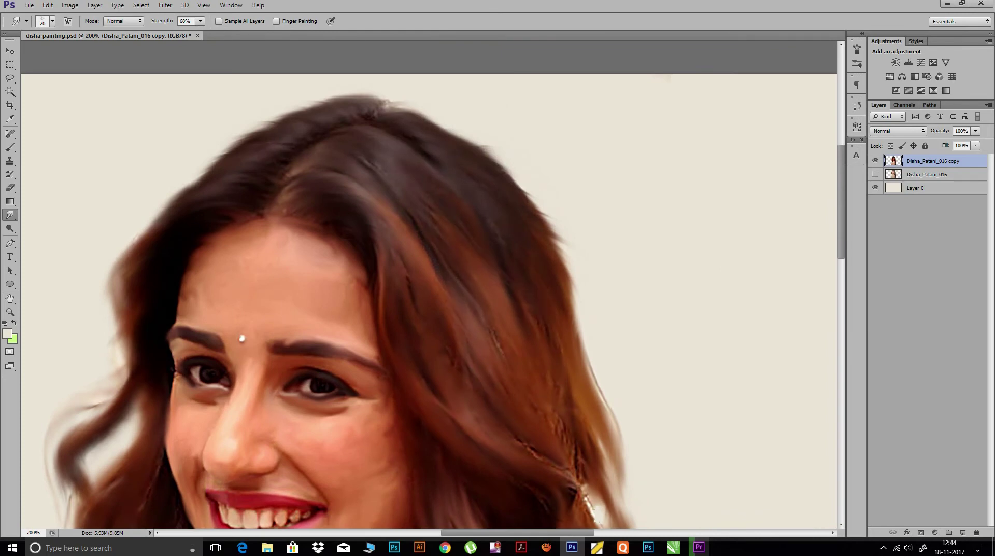
drag(572, 464, 371, 208)
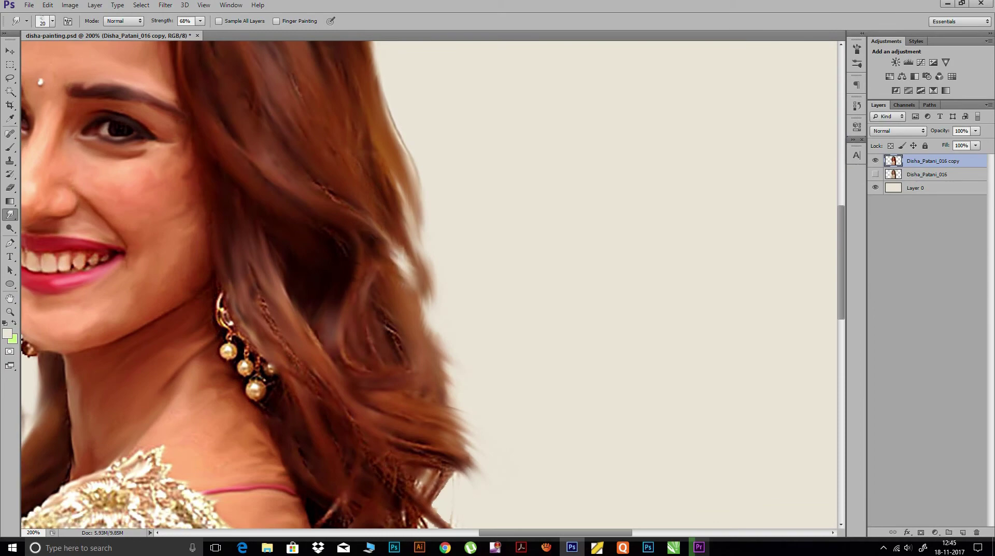
drag(404, 306, 450, 197)
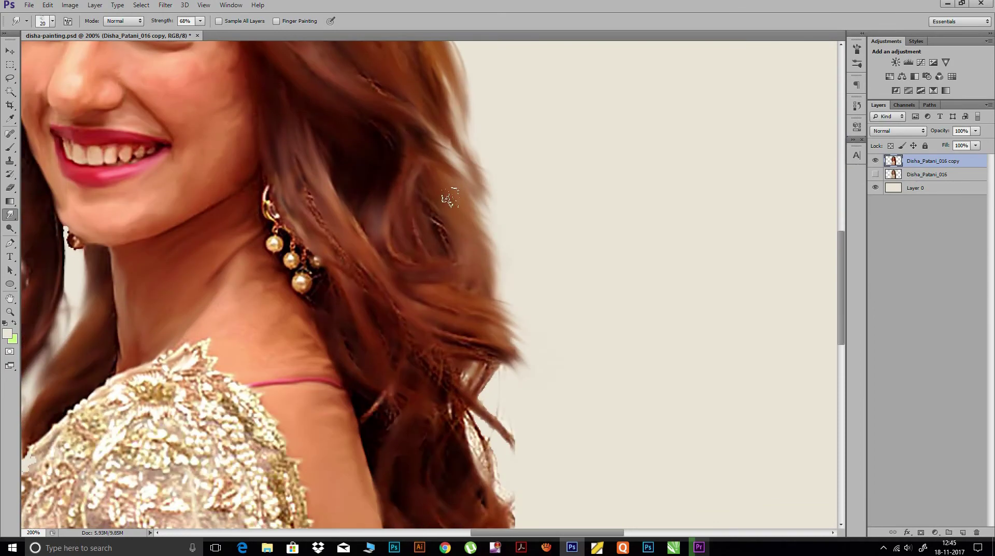
drag(503, 332, 524, 280)
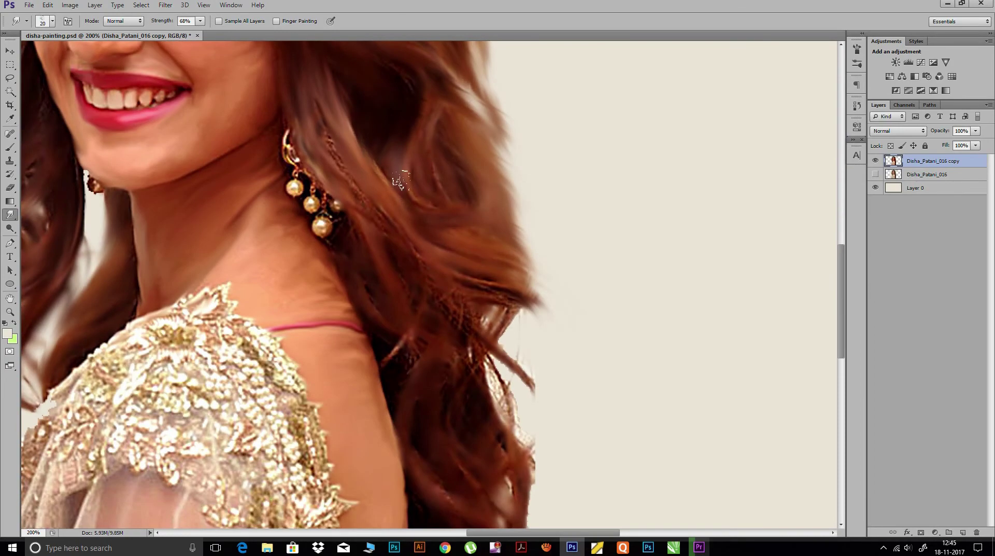
drag(400, 179, 384, 75)
drag(462, 249, 500, 326)
drag(476, 285, 524, 384)
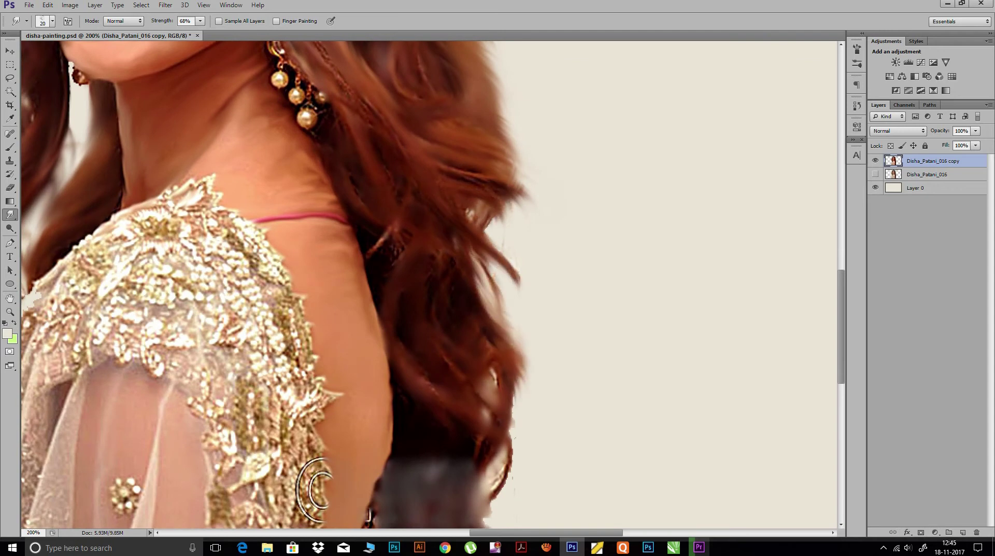
With size 30 and 75% strength, smudge the hair strands beside the back.
drag(313, 489, 310, 397)
drag(435, 379, 415, 243)
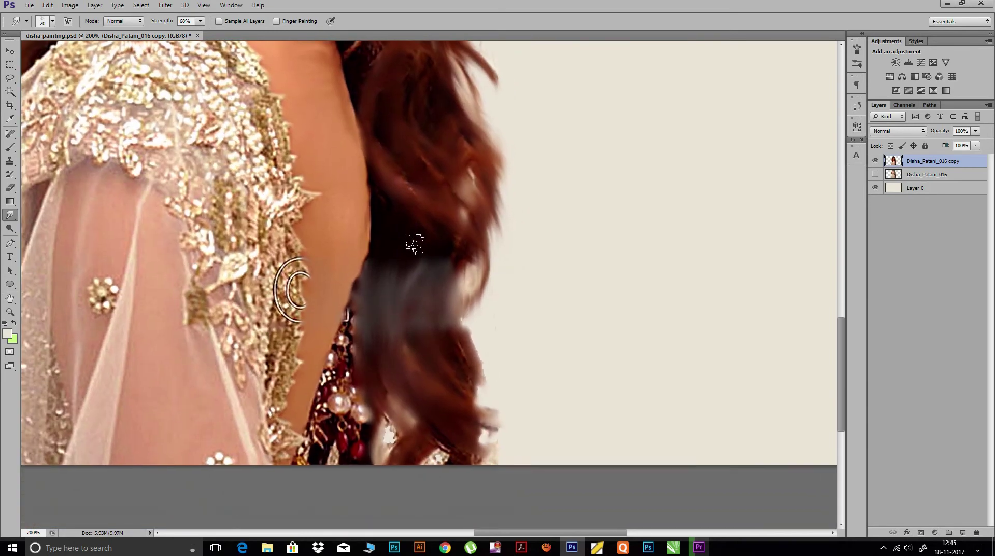
key(bracketright)
key(7)
key(5)
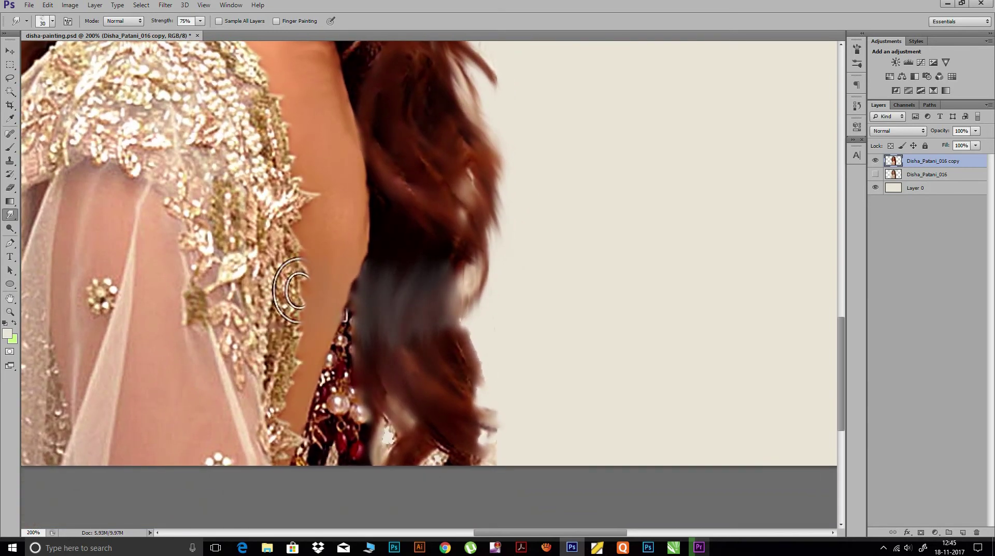
drag(397, 314, 389, 249)
drag(391, 407, 386, 383)
mouse_move(451, 344)
mouse_down()
mouse_move(436, 262)
mouse_move(400, 280)
mouse_move(404, 197)
mouse_move(456, 280)
mouse_up()
mouse_move(496, 358)
mouse_down()
mouse_move(475, 275)
mouse_move(451, 316)
mouse_up()
mouse_move(399, 285)
mouse_down()
mouse_move(394, 316)
mouse_move(445, 316)
mouse_up()
drag(451, 259, 441, 319)
mouse_move(270, 208)
mouse_down()
mouse_move(280, 196)
mouse_move(316, 469)
mouse_up()
Touch up the hair edge around the face with small smudges.
drag(382, 211, 386, 260)
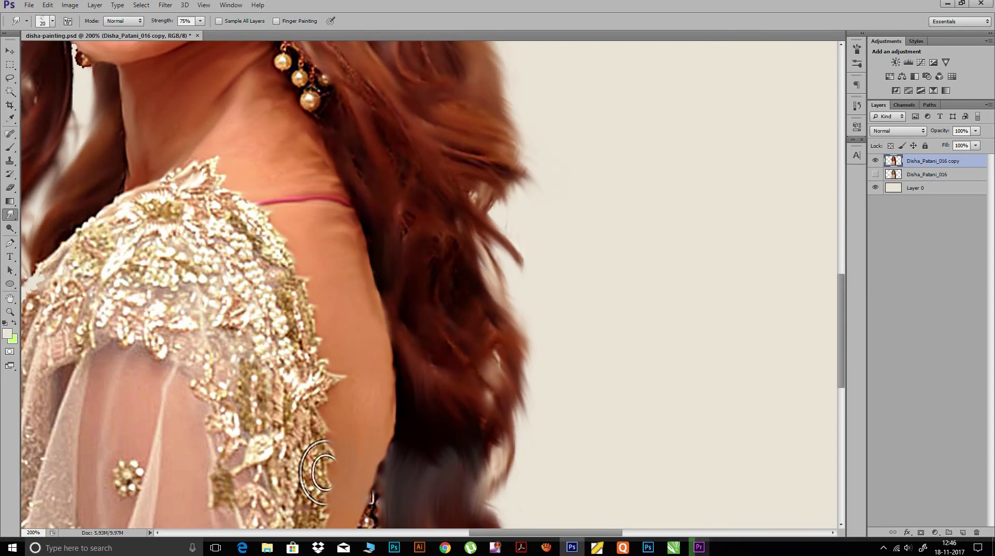
drag(311, 259, 321, 438)
drag(490, 371, 528, 430)
mouse_move(492, 46)
mouse_down()
mouse_move(496, 336)
mouse_move(521, 448)
mouse_up()
mouse_move(518, 446)
mouse_down()
mouse_move(496, 390)
mouse_move(479, 440)
mouse_up()
drag(226, 158, 323, 242)
mouse_move(305, 192)
mouse_down()
mouse_move(471, 189)
mouse_move(467, 168)
mouse_up()
drag(242, 386, 297, 248)
At size 15, smudge hair strands along the neck edge, then return to 100% view.
key(bracketleft)
key(bracketleft)
key(bracketleft)
mouse_move(279, 339)
mouse_down()
mouse_move(263, 284)
mouse_move(280, 248)
mouse_up()
drag(290, 290, 299, 233)
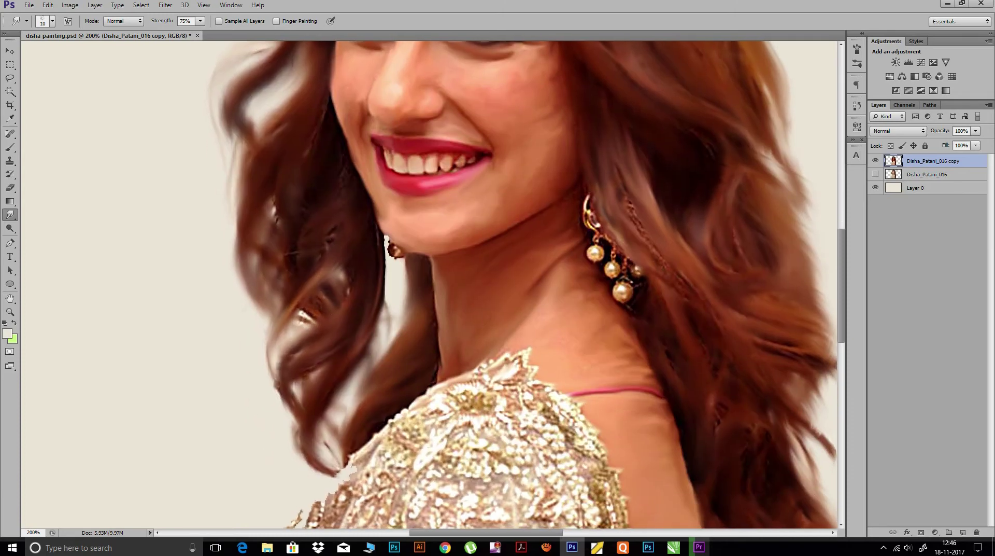
mouse_move(285, 400)
mouse_down()
mouse_move(304, 447)
mouse_move(326, 442)
mouse_up()
drag(387, 244, 376, 337)
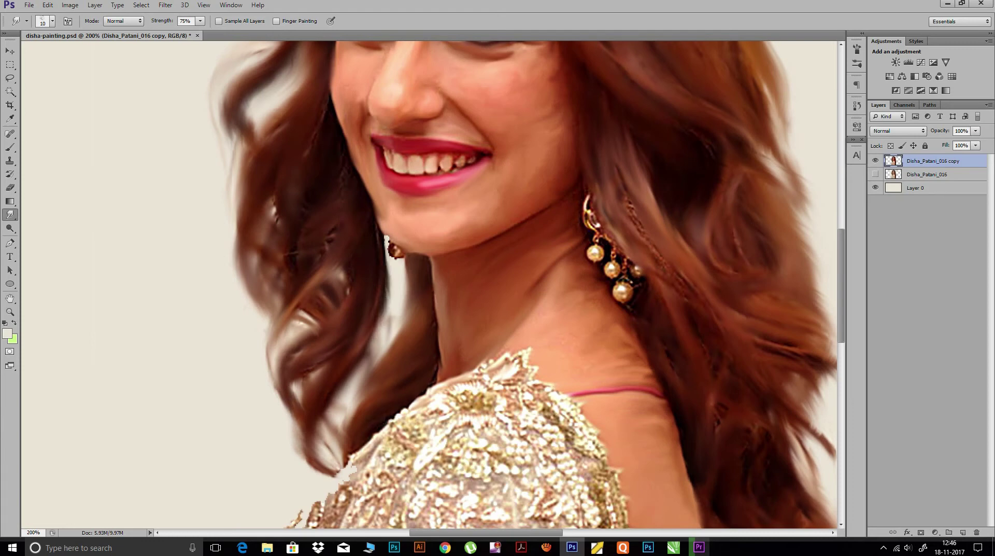
drag(323, 208, 318, 282)
key(ctrl+minus)
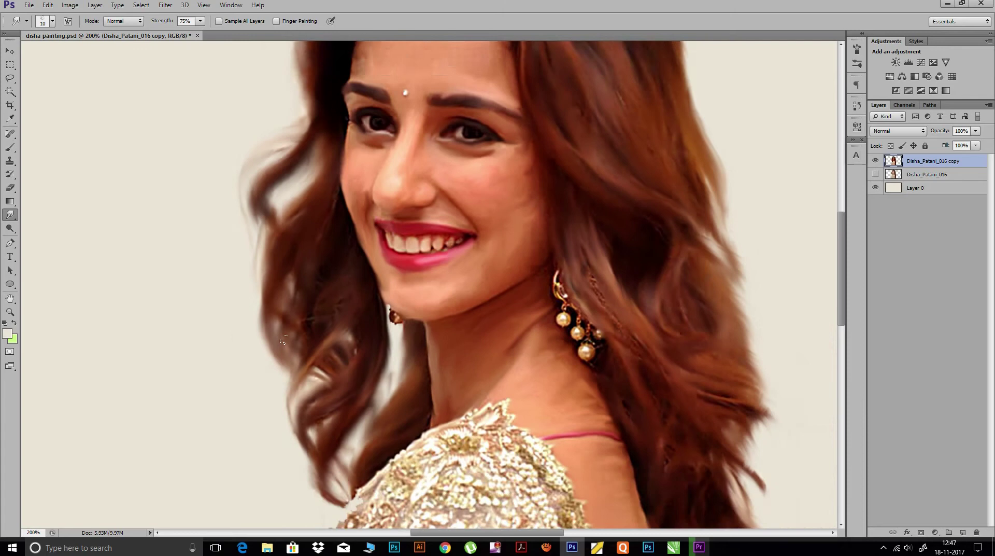
key(ctrl+minus)
key(ctrl+plus)
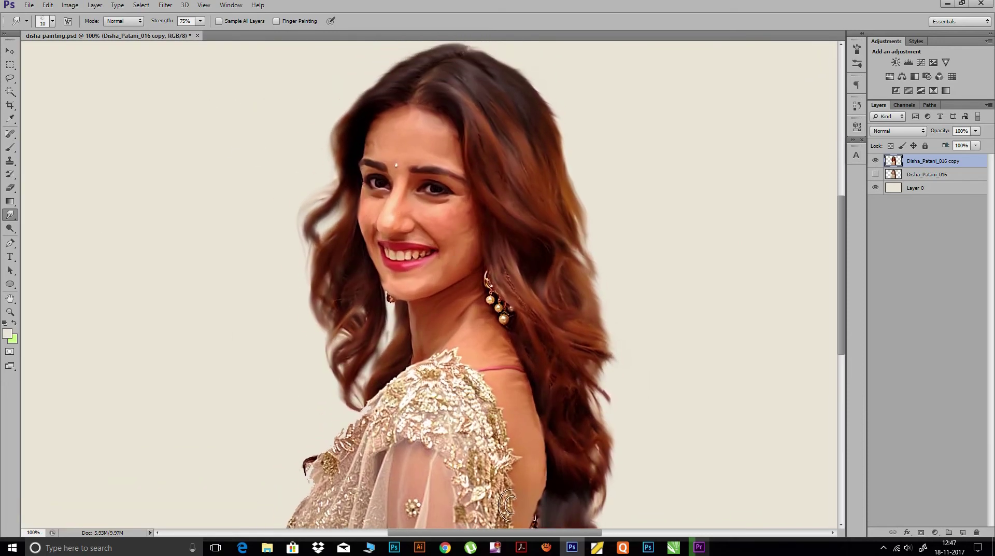
Switch to the Brush with white foreground at 37% opacity and paint a cheek highlight.
key(b)
click(52, 21)
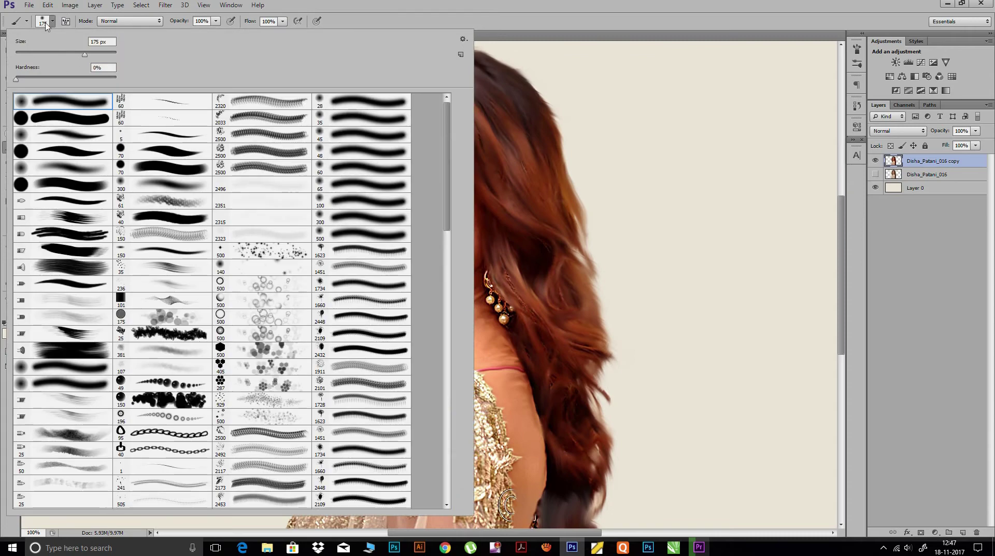
key(Return)
click(7, 333)
click(889, 239)
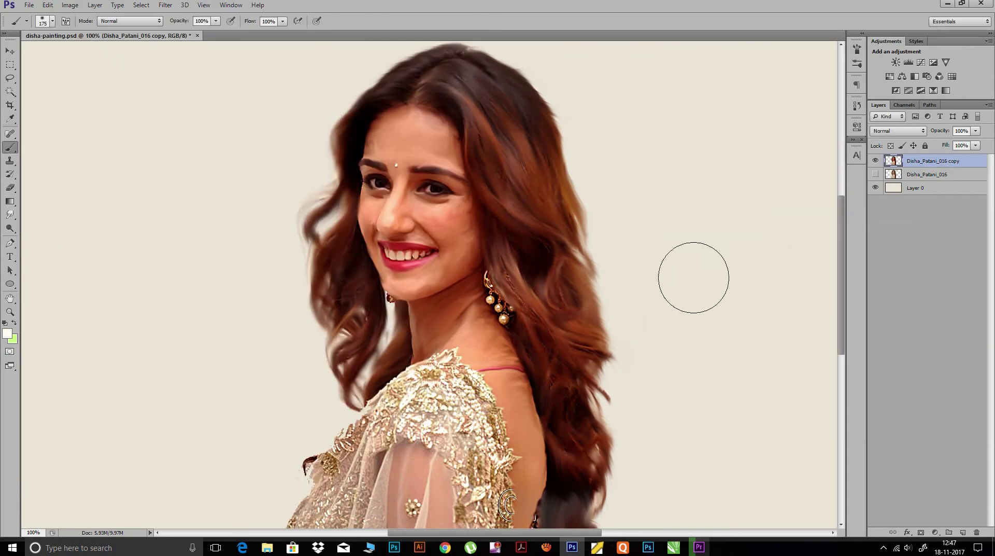
key(ctrl+plus)
drag(513, 241, 521, 270)
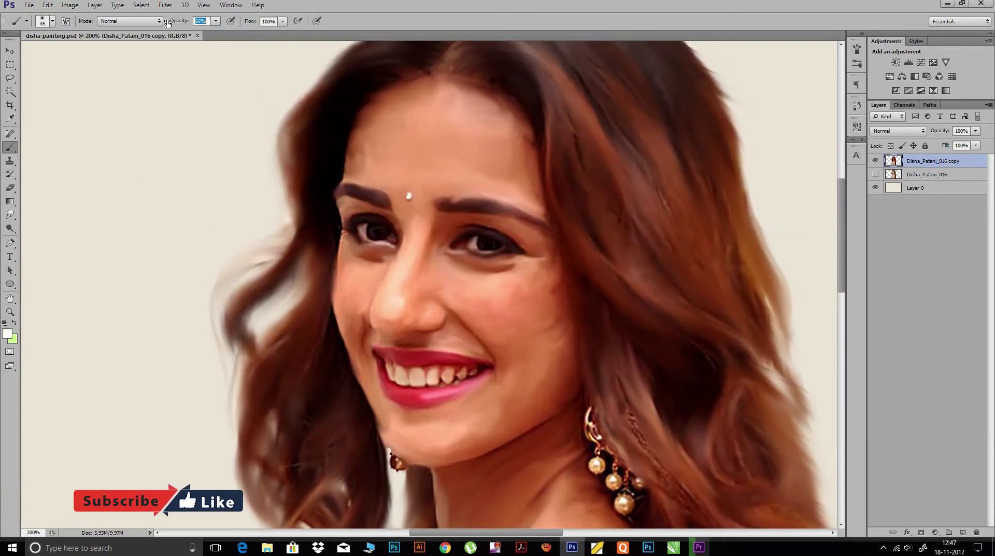
text(37)
drag(534, 280, 484, 300)
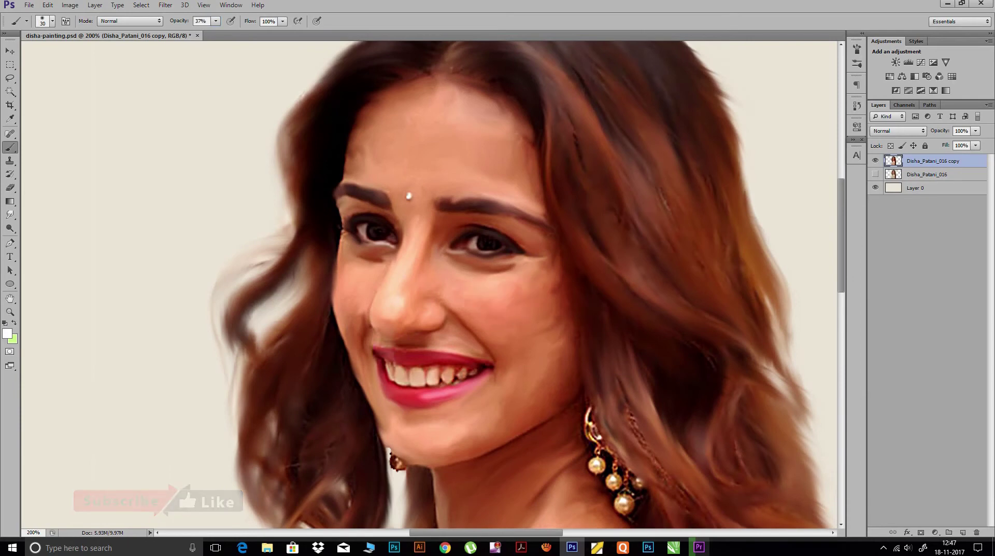
Undo the cheek stroke and lower the brush to 18% opacity, size 15.
key(ctrl+minus)
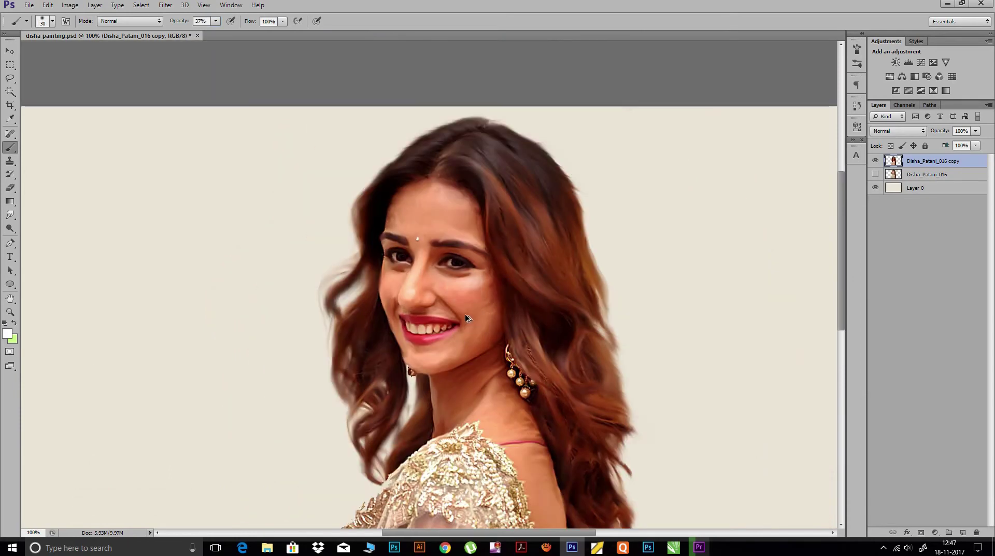
click(52, 21)
key(Escape)
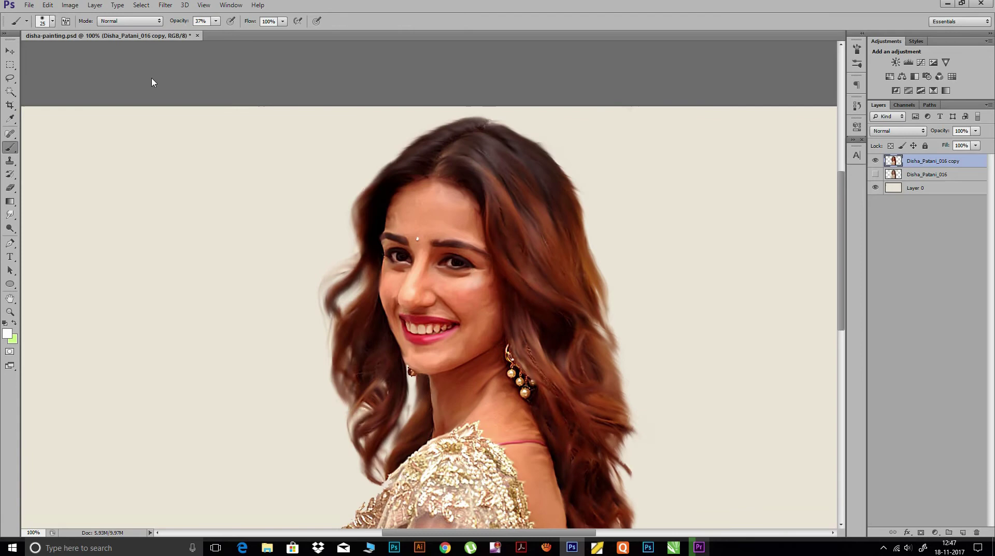
key(F5)
key(F5)
drag(454, 277, 480, 289)
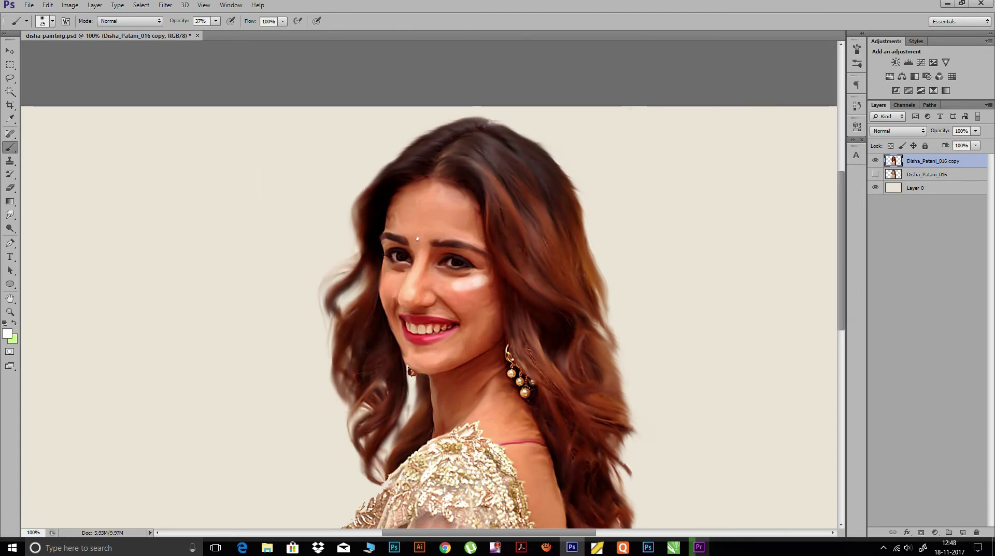
key(ctrl+z)
drag(179, 23, 170, 23)
key(bracketleft)
Paint soft white highlights on the right cheek, lower lip, forehead and chin.
drag(444, 282, 482, 288)
drag(445, 335, 421, 340)
drag(434, 196, 444, 209)
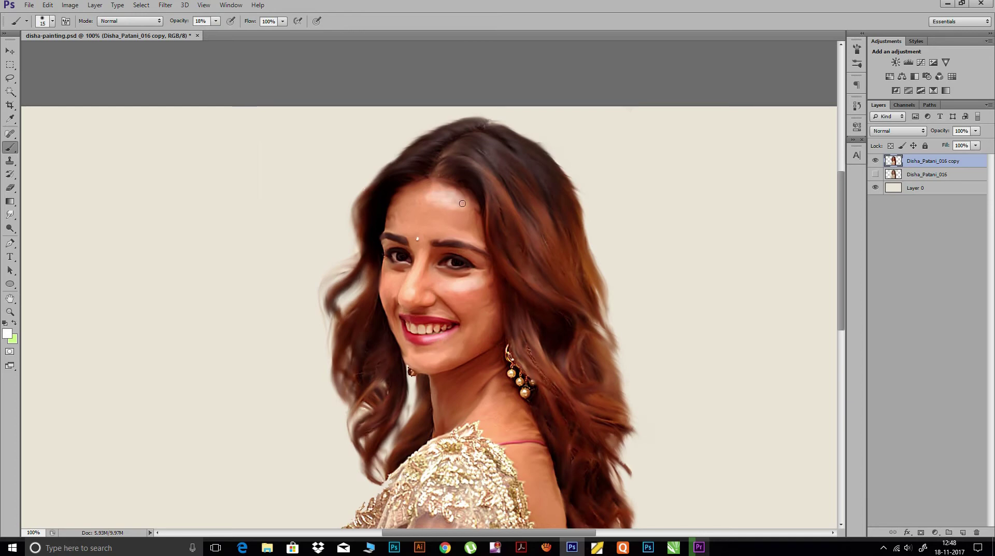
key(bracketleft)
drag(397, 216, 396, 205)
drag(498, 207, 509, 206)
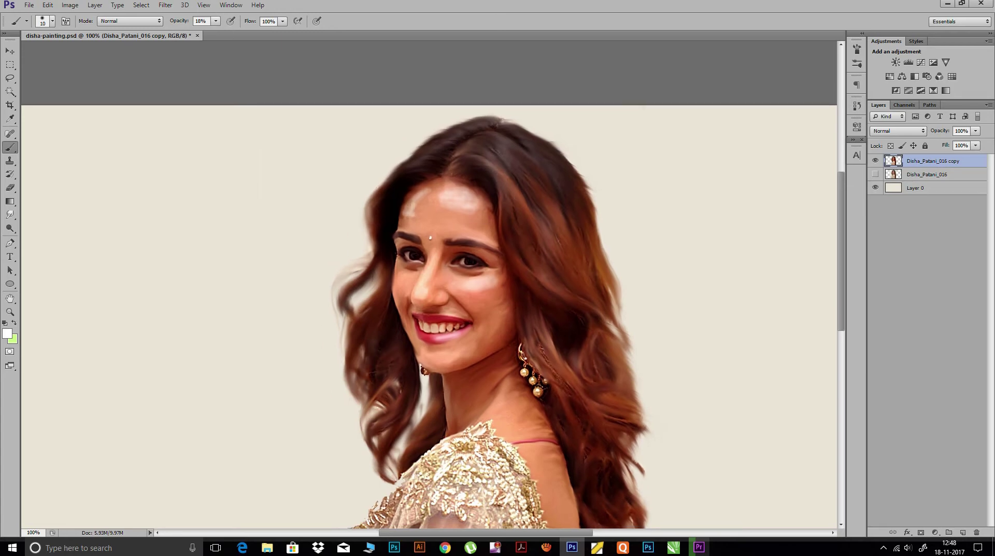
drag(398, 287, 413, 280)
drag(471, 351, 444, 352)
Move the view to the neck and raise brush opacity to 53% with a smaller size.
mouse_move(507, 313)
mouse_down()
mouse_move(495, 334)
mouse_move(497, 371)
mouse_up()
scroll(497, 331, down, 3)
drag(439, 272, 441, 255)
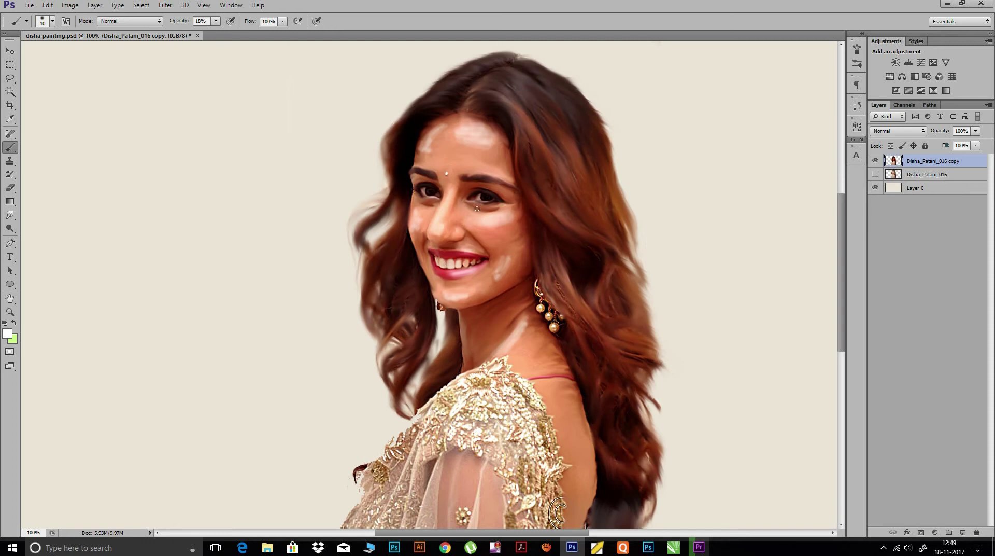
key(5)
key(3)
key(bracketleft)
At 44% brush opacity, try highlight streaks down the neck, undoing to compare.
key(4)
key(4)
drag(557, 513, 561, 484)
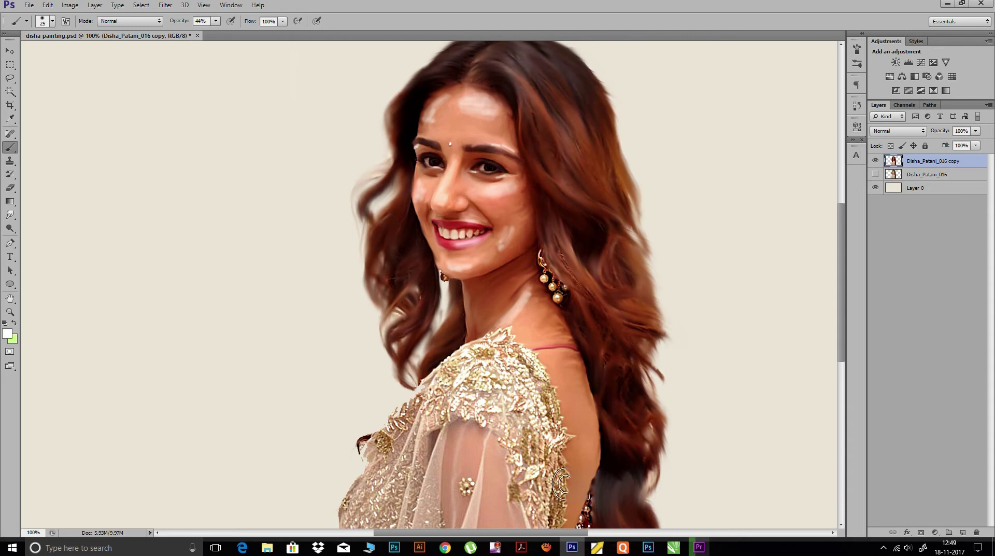
key(ctrl+z)
key(ctrl+z)
key(ctrl+z)
key(ctrl+z)
key(ctrl+z)
drag(550, 319, 516, 332)
scroll(477, 310, down, 1)
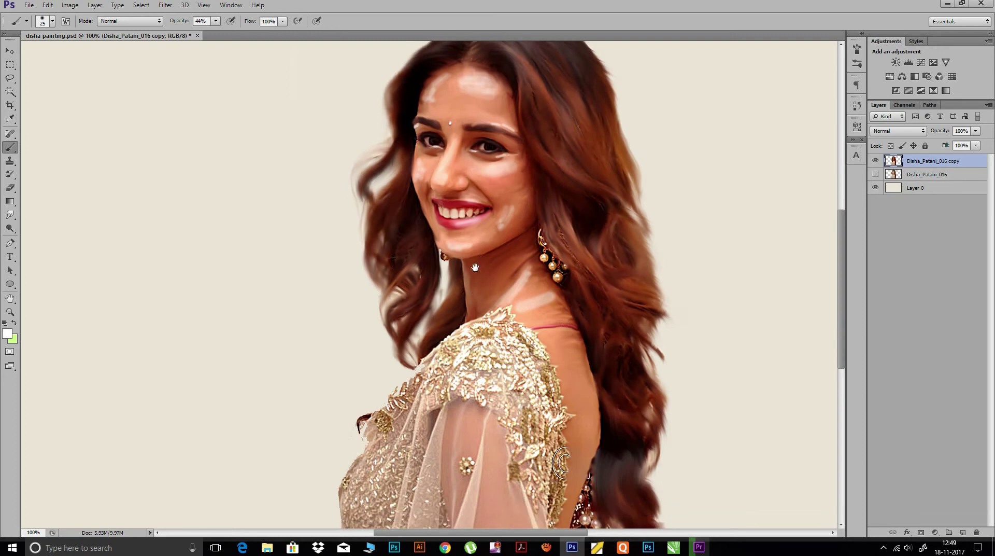
drag(468, 264, 469, 308)
key(ctrl+z)
drag(464, 265, 470, 308)
key(ctrl+z)
Paint diagonal neck highlights and streaks on the right cheek, then save.
drag(468, 266, 471, 316)
key(ctrl+z)
key(ctrl+z)
key(ctrl+z)
key(ctrl+z)
drag(537, 249, 490, 282)
key(ctrl+z)
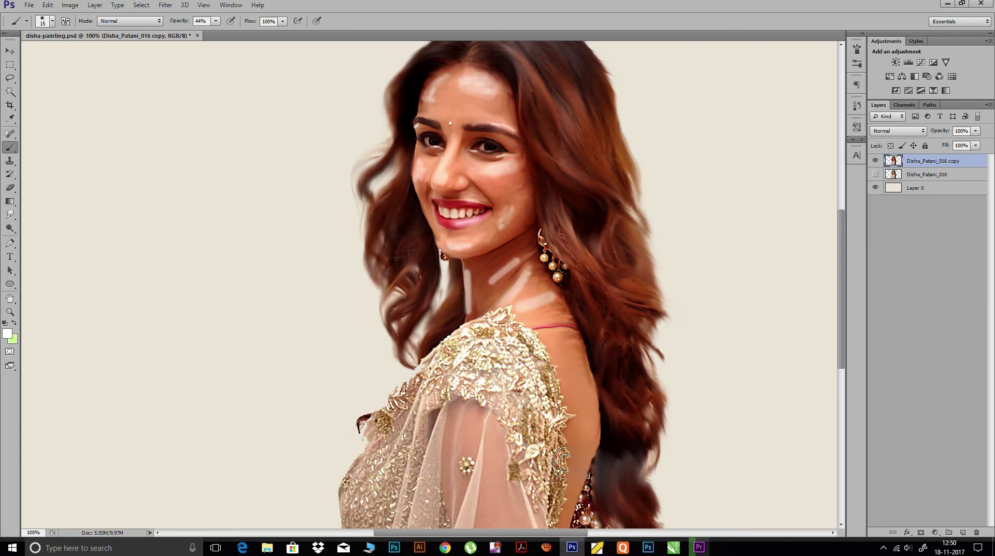
scroll(466, 176, up, 1)
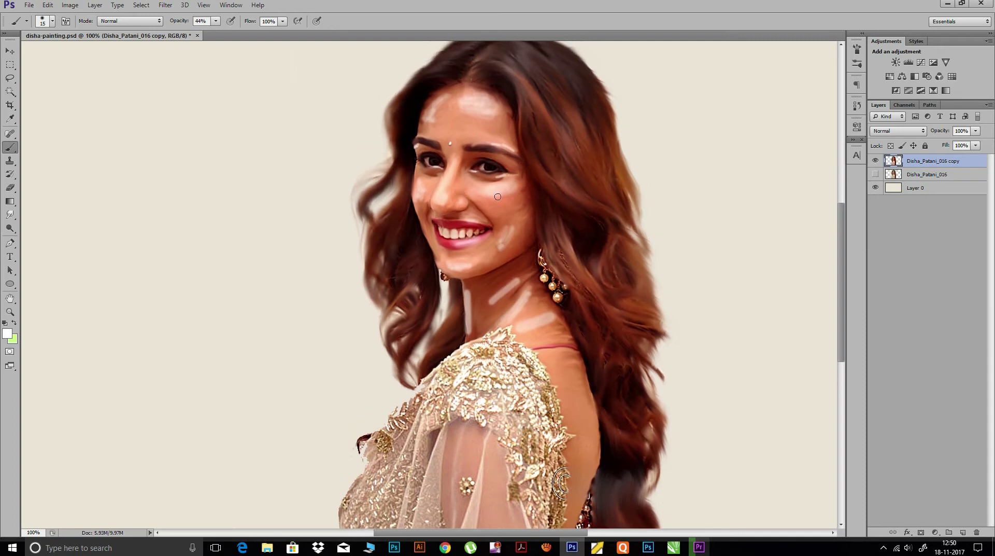
drag(481, 197, 515, 194)
drag(504, 235, 498, 245)
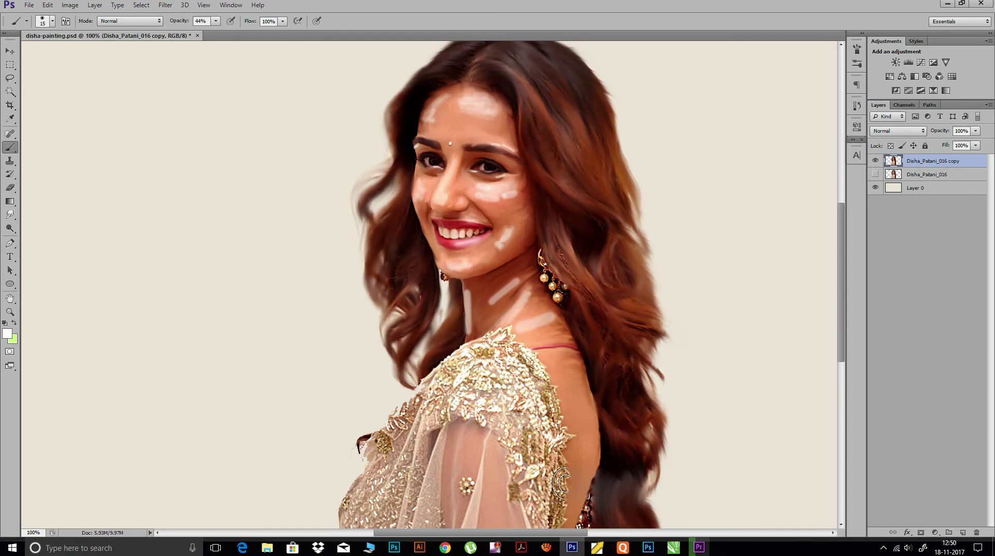
key(ctrl+s)
With the Smudge tool, smear the white cheek highlights under the right eye into the skin.
click(9, 214)
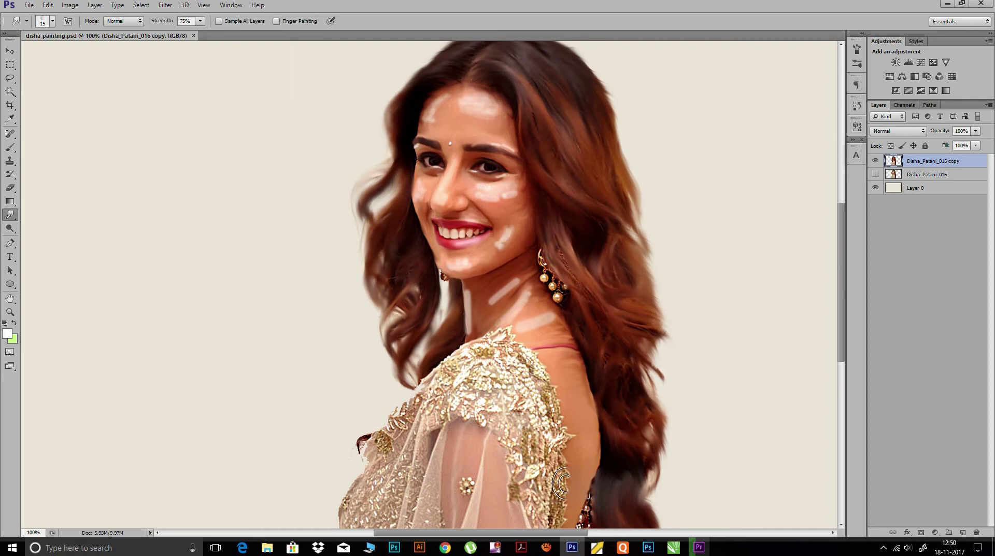
click(53, 21)
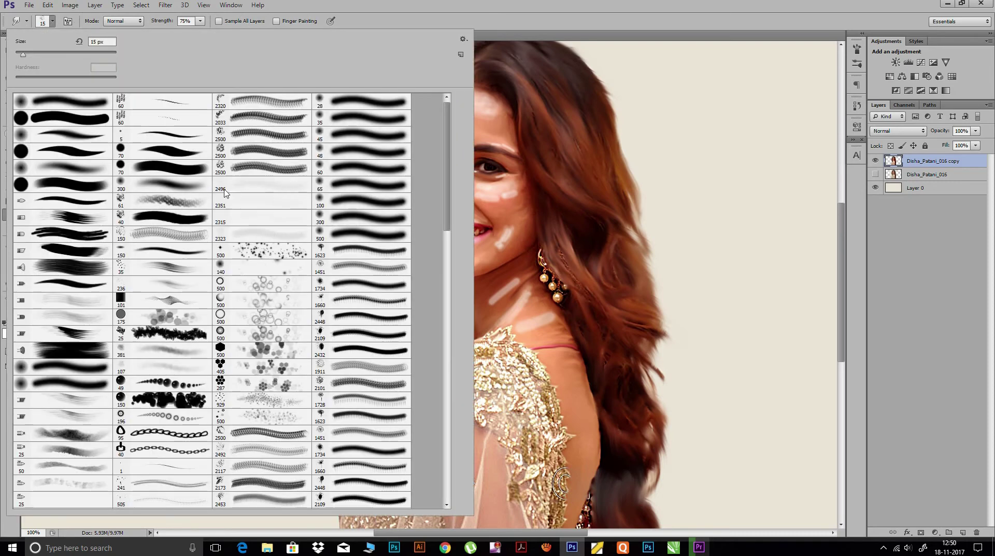
click(52, 21)
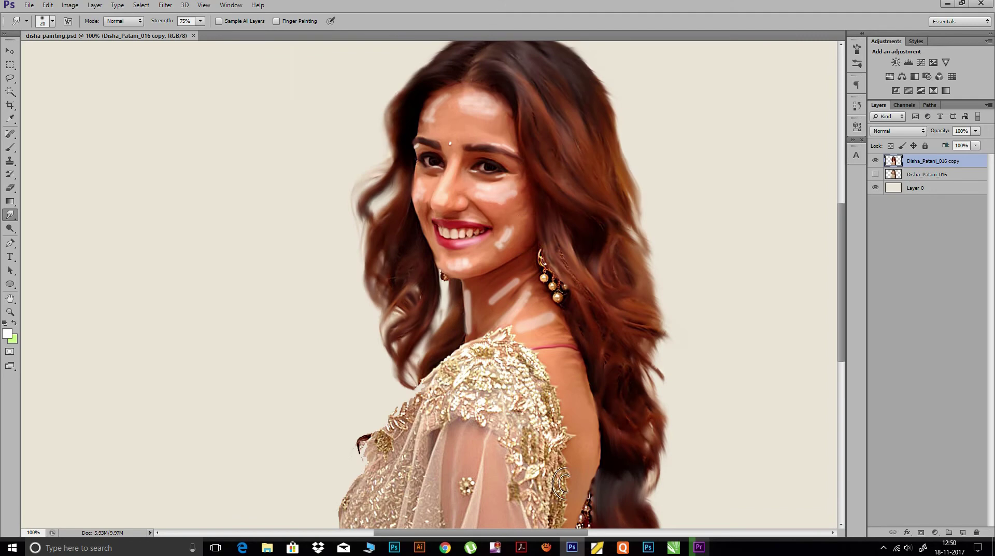
drag(506, 197, 515, 190)
drag(477, 188, 491, 195)
Choose the size-61 soft brush preset for the Smudge tool.
click(52, 24)
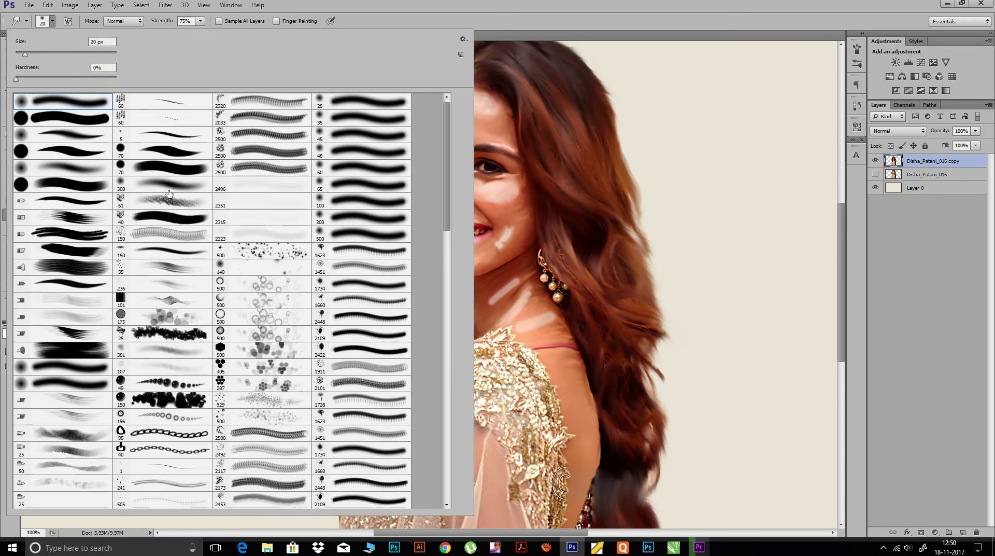
click(184, 199)
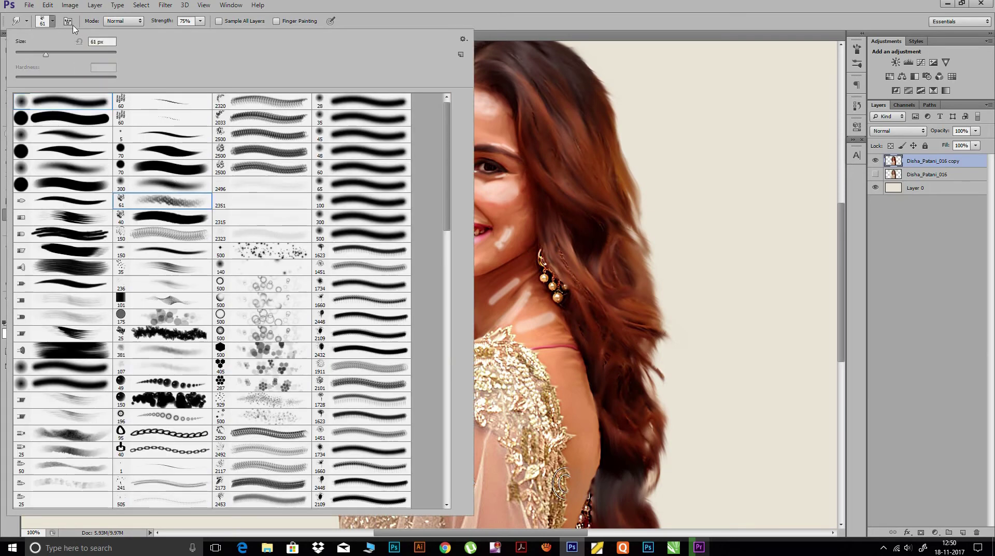
key(Return)
scroll(487, 218, up, 1)
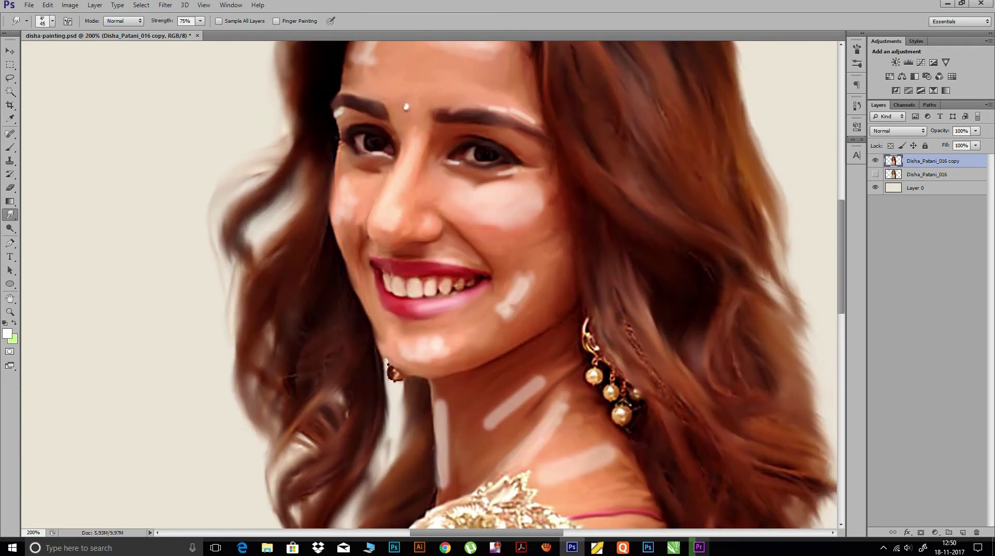
Smudge the cheek, chin, forehead and under-right-eye highlights into the skin, shrinking the brush to 15.
drag(550, 204, 541, 228)
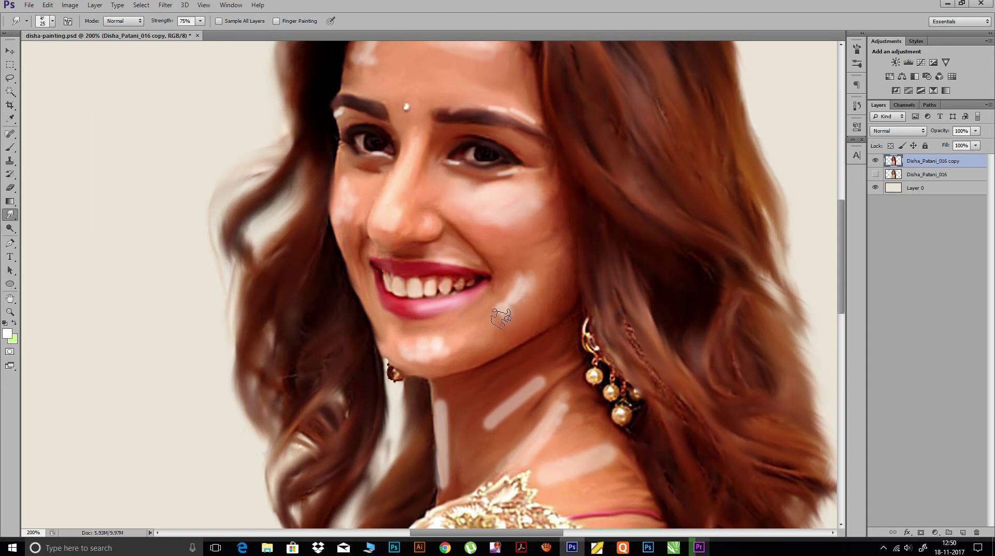
drag(502, 317, 504, 302)
mouse_move(424, 361)
mouse_down()
mouse_move(401, 351)
mouse_move(449, 335)
mouse_move(428, 342)
mouse_up()
scroll(432, 103, up, 3)
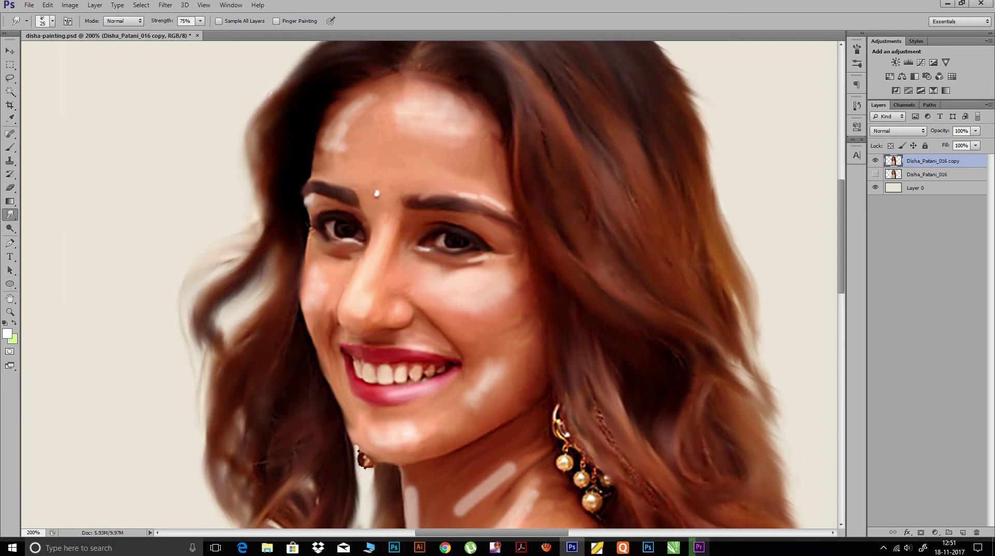
mouse_move(344, 127)
mouse_down()
mouse_move(324, 163)
mouse_move(321, 150)
mouse_up()
drag(484, 193, 472, 179)
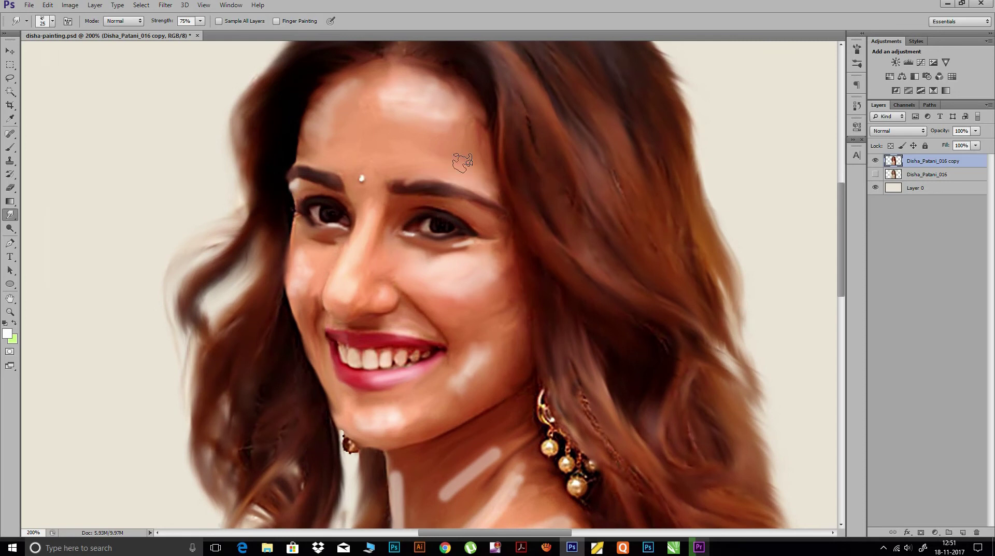
scroll(482, 197, down, 2)
drag(486, 225, 430, 200)
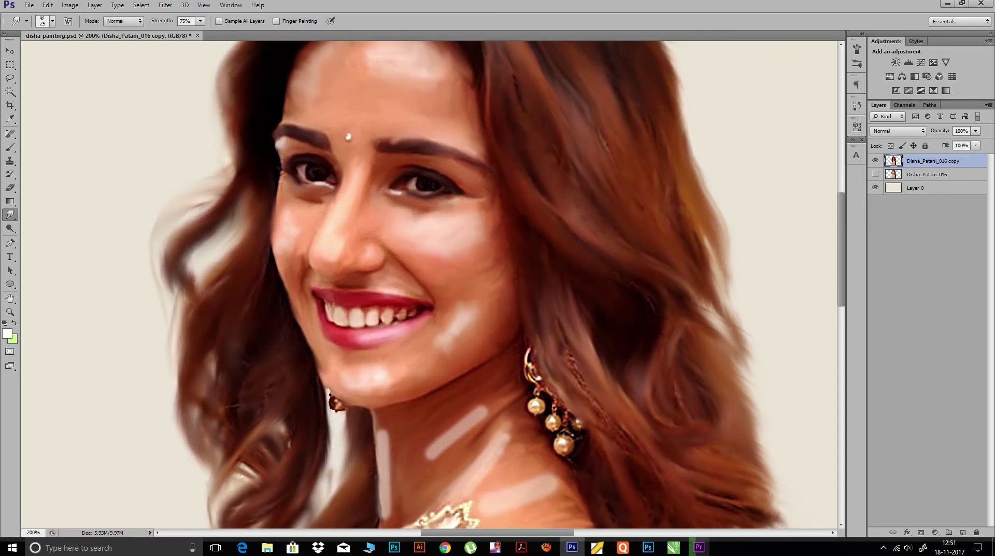
key(bracketleft)
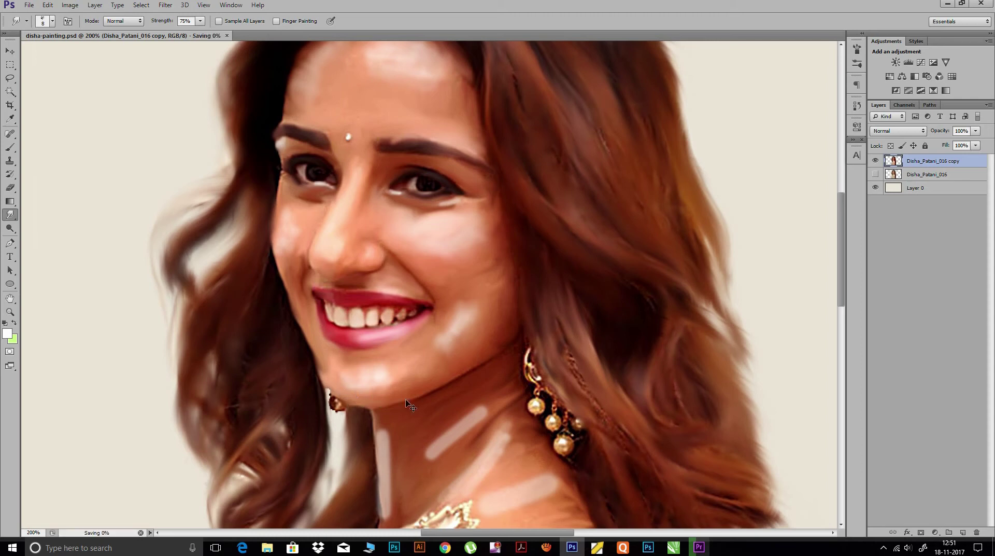
scroll(541, 340, down, 5)
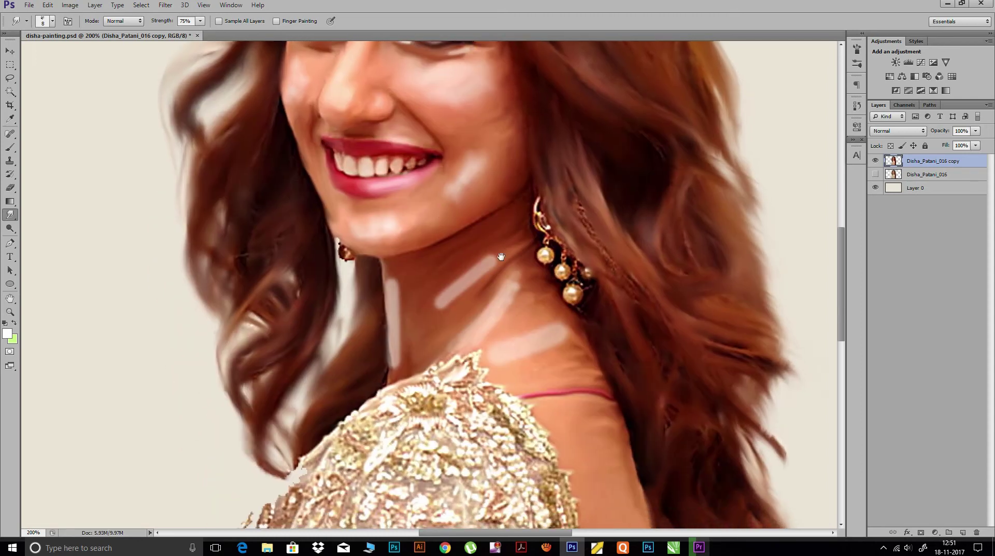
Enlarge the Smudge brush to size 15 for the neck highlights.
key(bracketright)
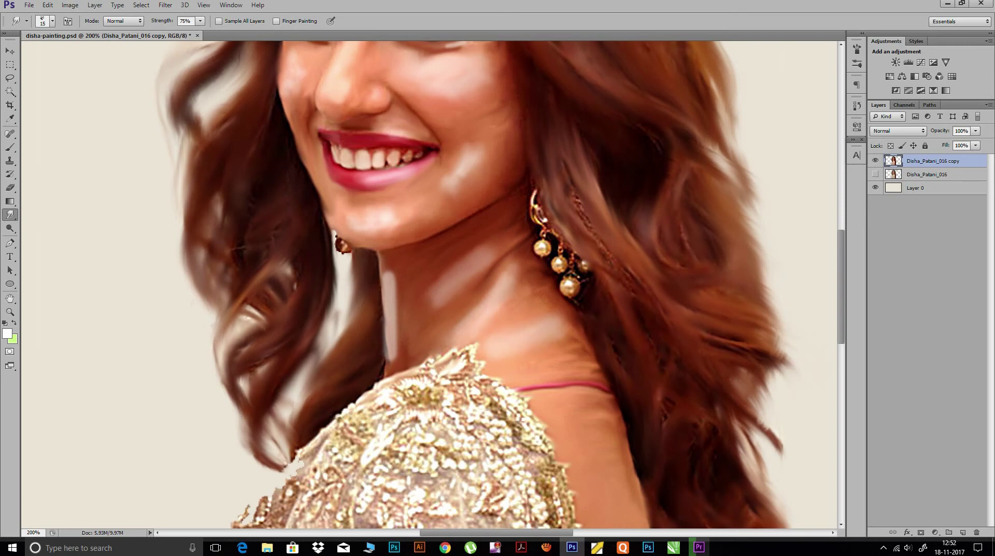
Smear the gold sequins, arm lace and sleeve gold leaf into soft strokes.
drag(459, 373, 500, 274)
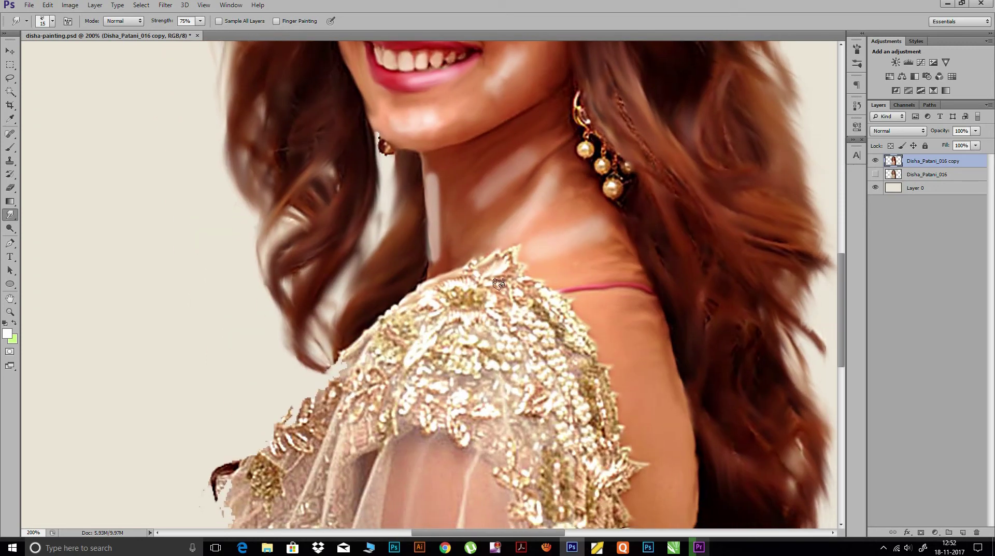
drag(469, 284, 428, 308)
mouse_move(496, 296)
mouse_down()
mouse_move(482, 248)
mouse_move(447, 253)
mouse_up()
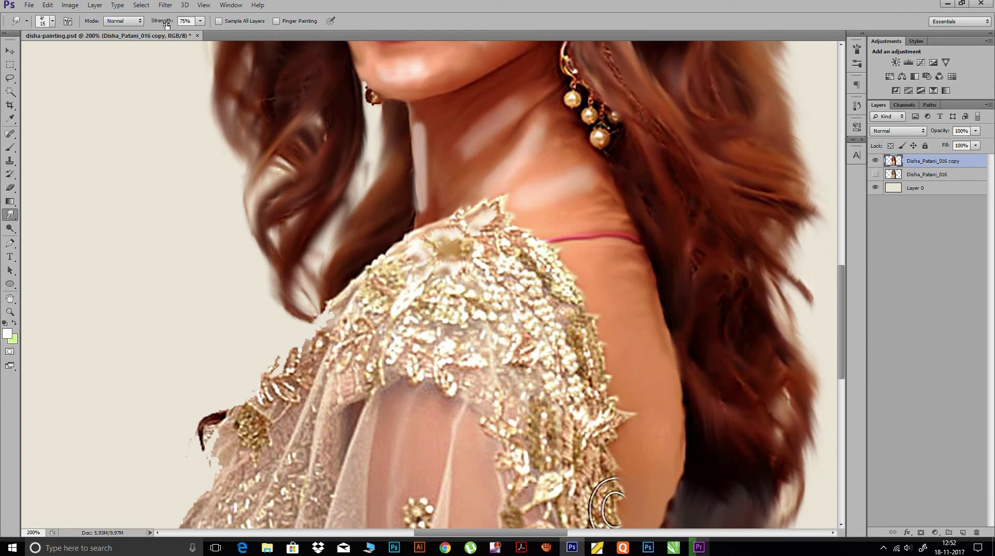
drag(607, 511, 596, 394)
drag(599, 348, 596, 396)
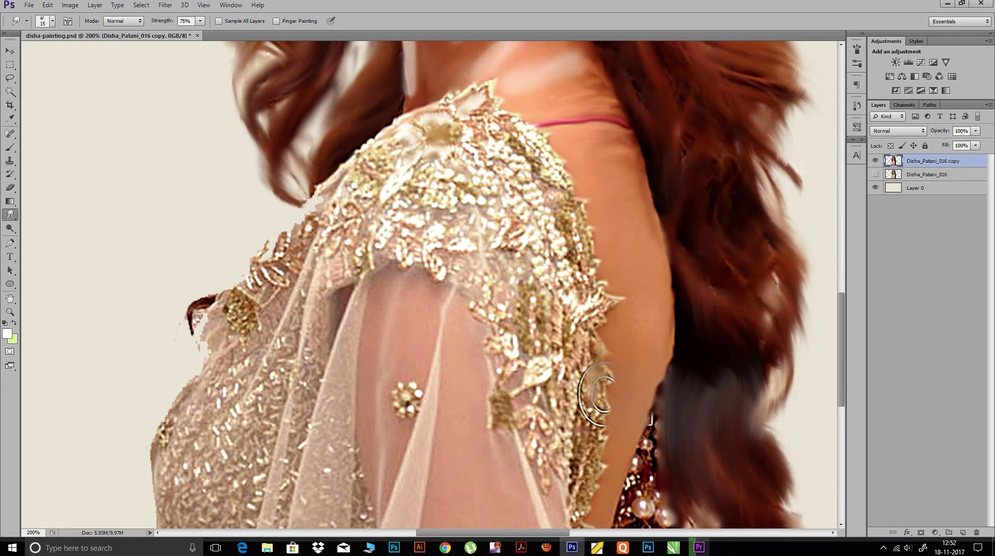
drag(595, 397, 588, 325)
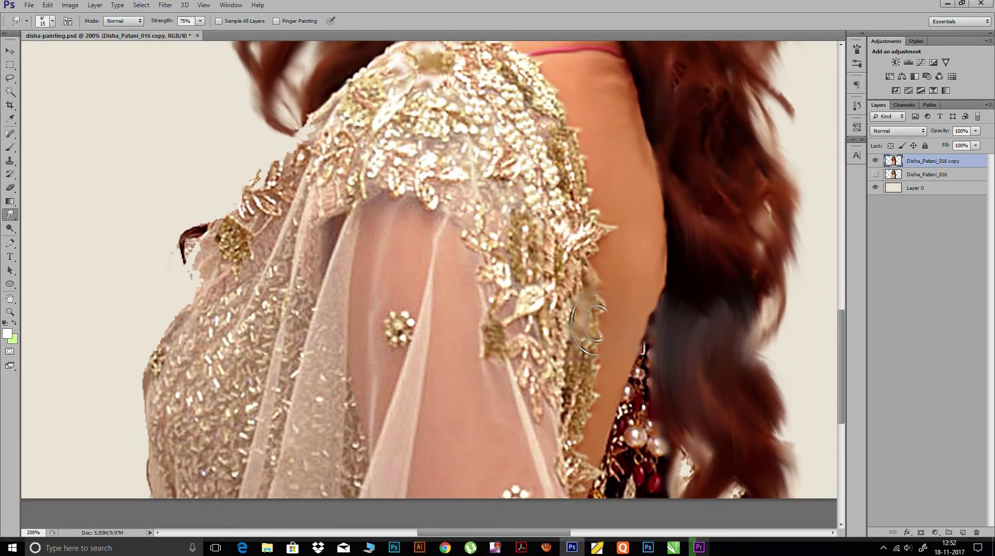
drag(588, 326, 581, 283)
mouse_move(510, 266)
mouse_down()
mouse_move(531, 251)
mouse_move(500, 229)
mouse_up()
Smudge the flower ornament, shoulder embroidery and left dress edge into the background.
drag(399, 280, 382, 283)
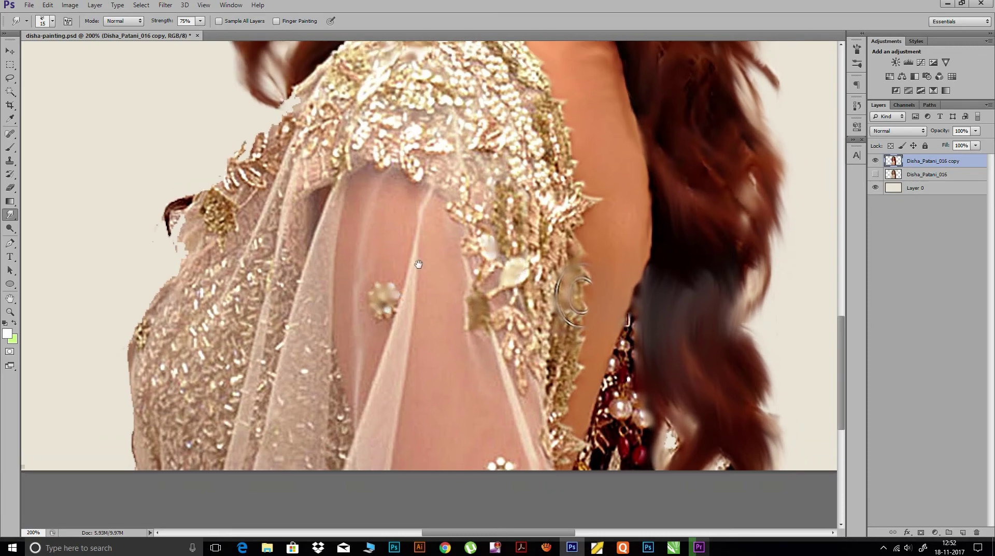
drag(278, 142, 260, 186)
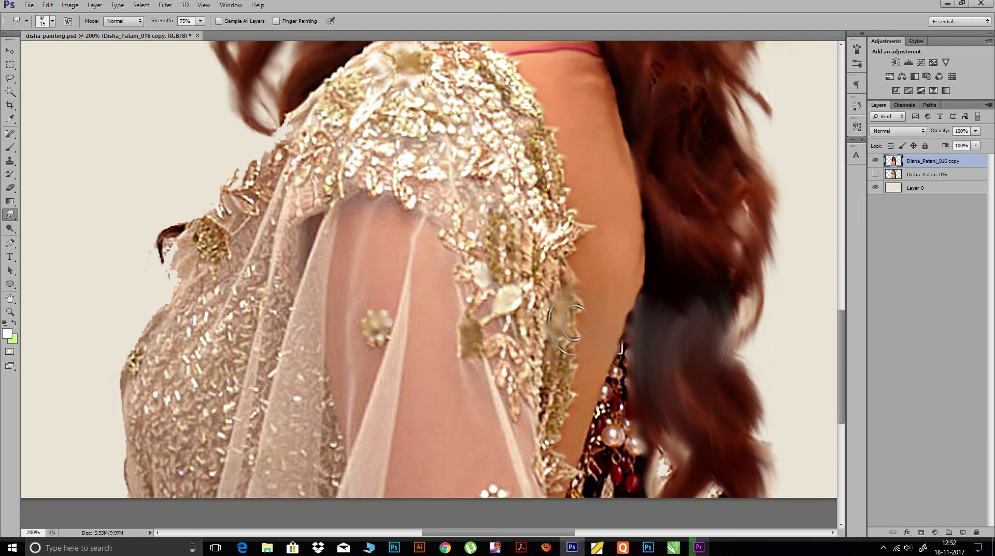
mouse_move(233, 182)
mouse_down()
mouse_move(221, 207)
mouse_move(168, 233)
mouse_move(215, 215)
mouse_up()
mouse_move(164, 262)
mouse_down()
mouse_move(171, 292)
mouse_move(319, 171)
mouse_up()
drag(266, 213, 234, 262)
mouse_move(258, 218)
mouse_down()
mouse_move(229, 280)
mouse_move(239, 351)
mouse_up()
drag(228, 316, 232, 367)
Blur the sleeve flower, sleeve embroidery, necklace beads and shoulder embroidery edge.
drag(379, 157, 311, 217)
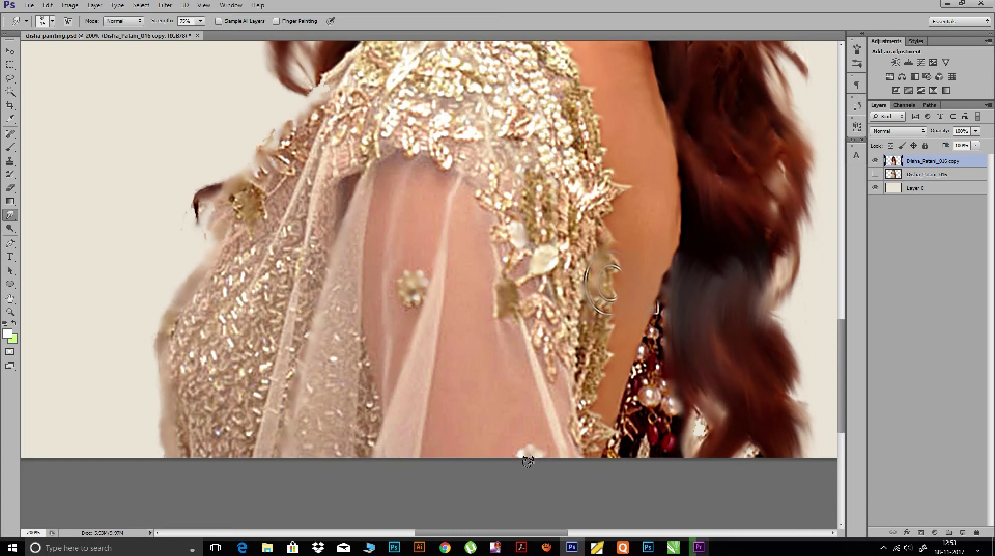
drag(426, 290, 408, 309)
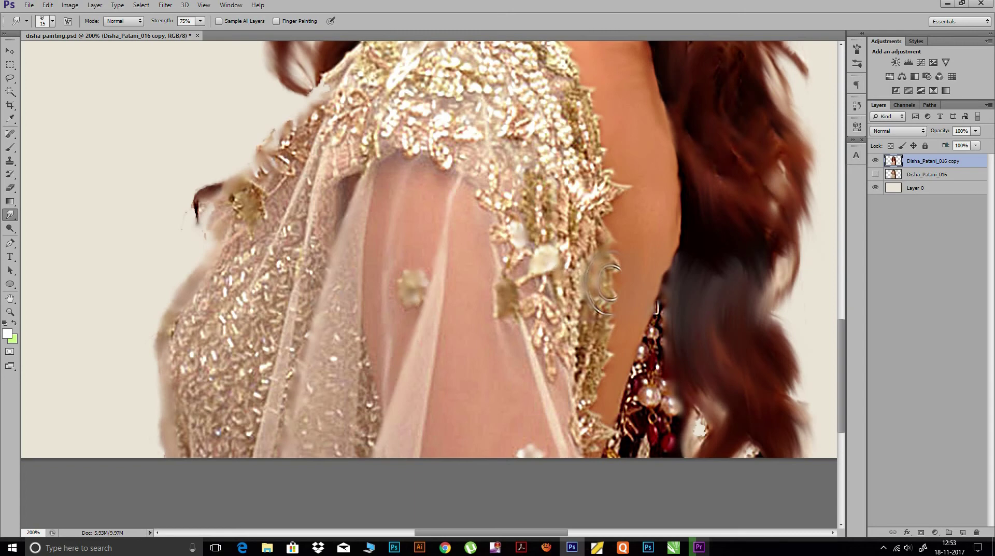
mouse_move(618, 268)
mouse_down()
mouse_move(598, 311)
mouse_move(593, 266)
mouse_up()
mouse_move(703, 430)
mouse_down()
mouse_move(625, 321)
mouse_move(616, 337)
mouse_up()
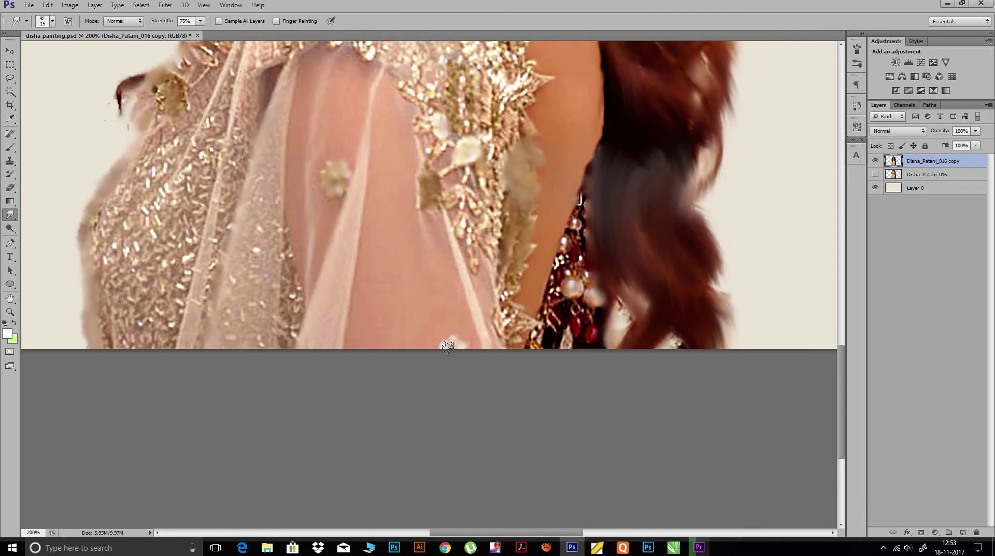
drag(580, 218, 577, 338)
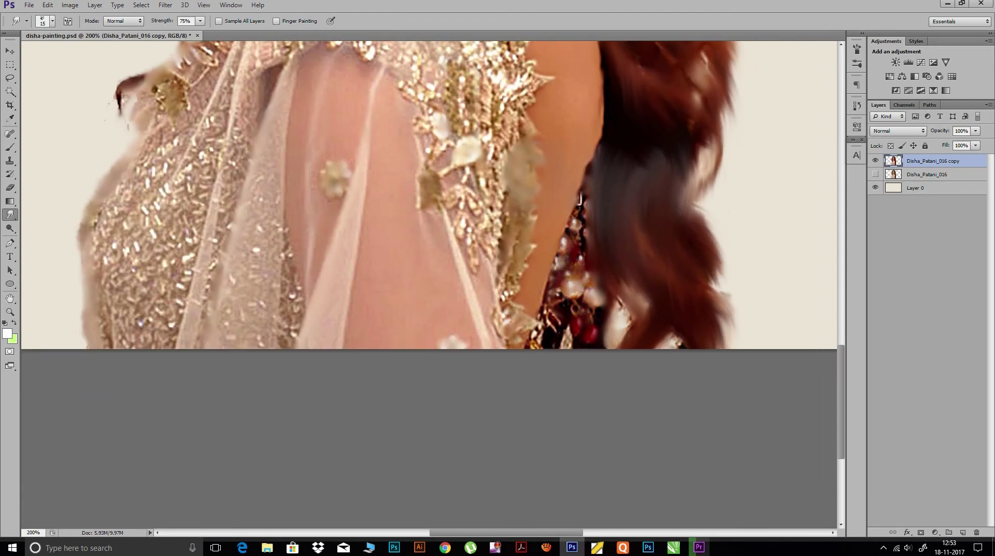
scroll(576, 338, up, 5)
drag(525, 299, 545, 346)
drag(433, 177, 505, 294)
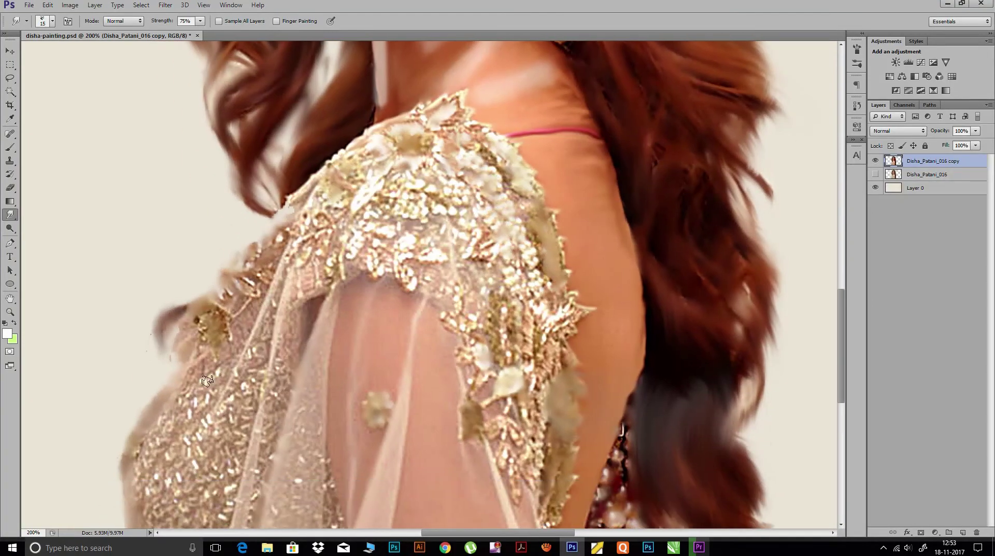
Check the lower dress, zoom out to the whole figure and save the file.
drag(155, 373, 210, 216)
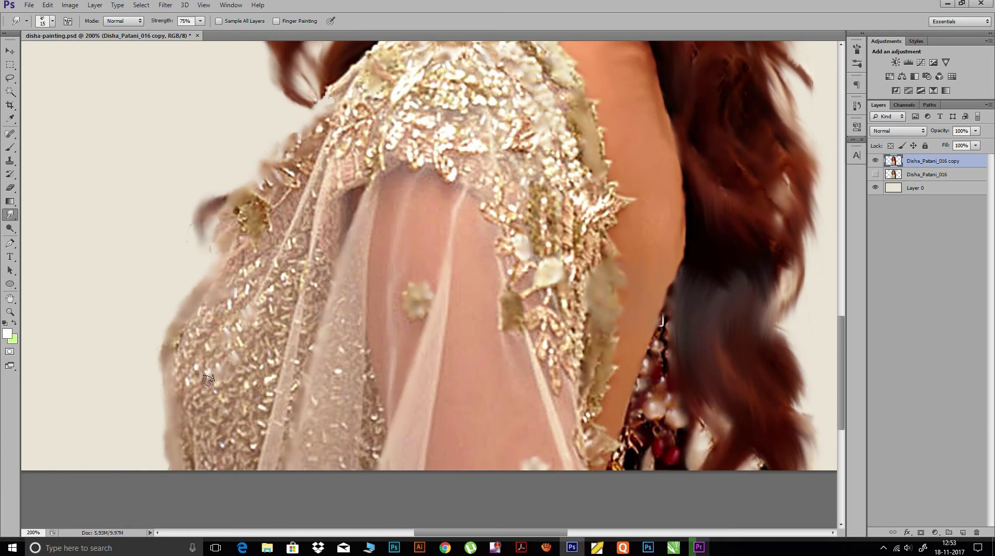
drag(244, 448, 254, 350)
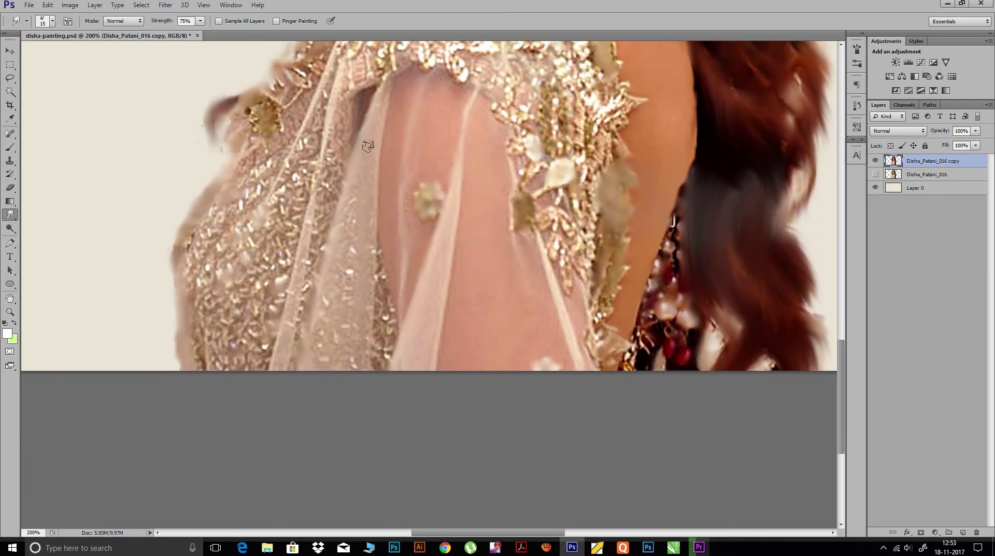
key(ctrl+minus)
key(ctrl+minus)
key(ctrl+s)
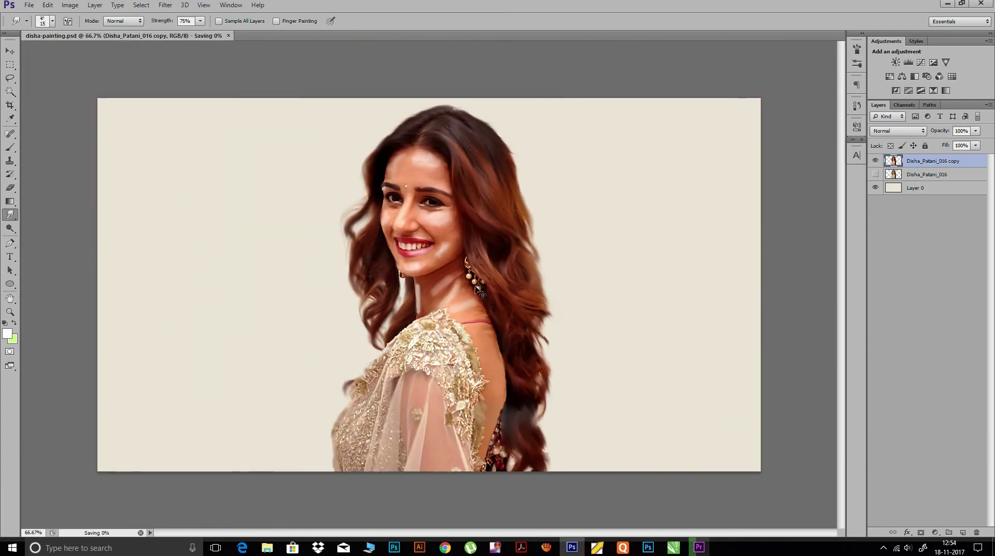
Lightly smudge the top and bottom image edges, then soften the left jawline at 87% strength.
drag(228, 470, 119, 470)
drag(687, 98, 557, 99)
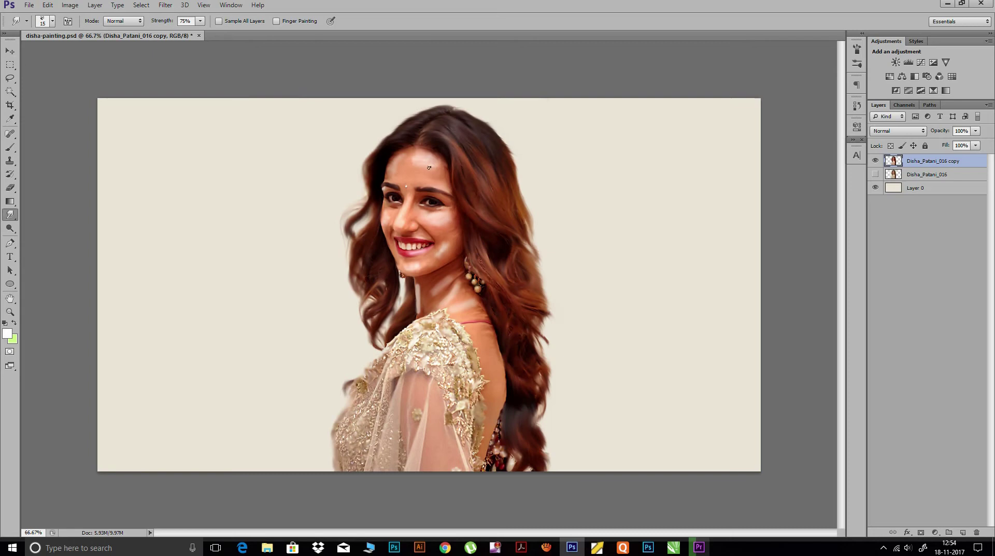
drag(160, 24, 165, 24)
drag(417, 272, 404, 265)
At 69% Smudge strength, streak the top, left and right hair edges downward, viewing at 100%.
drag(165, 20, 156, 20)
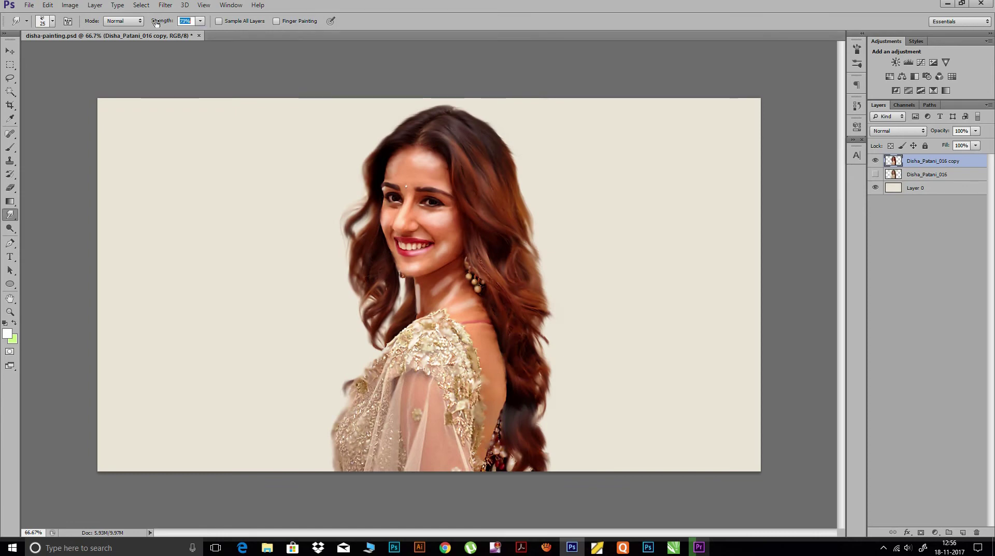
drag(540, 269, 547, 459)
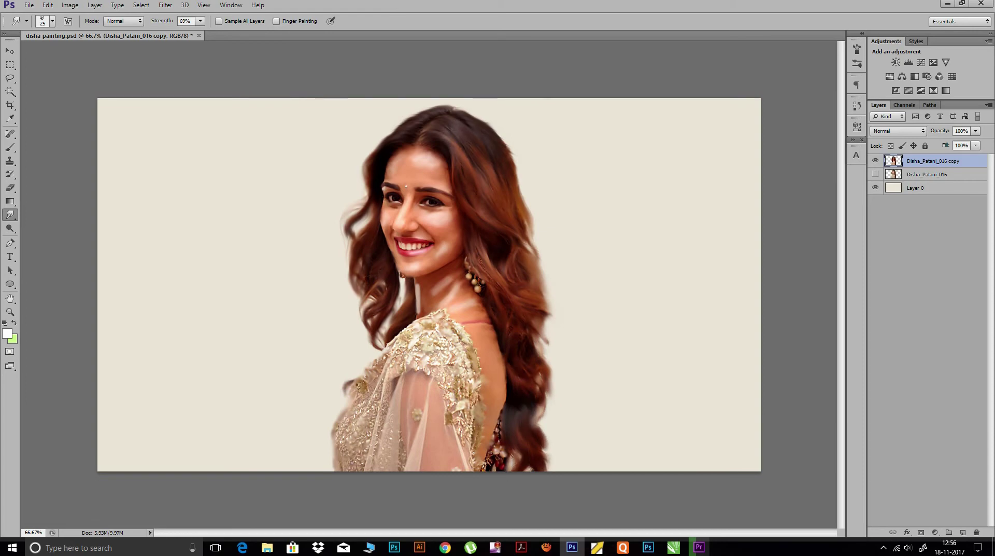
drag(410, 112, 446, 107)
mouse_move(373, 176)
mouse_down()
mouse_move(370, 224)
mouse_move(347, 280)
mouse_move(366, 337)
mouse_up()
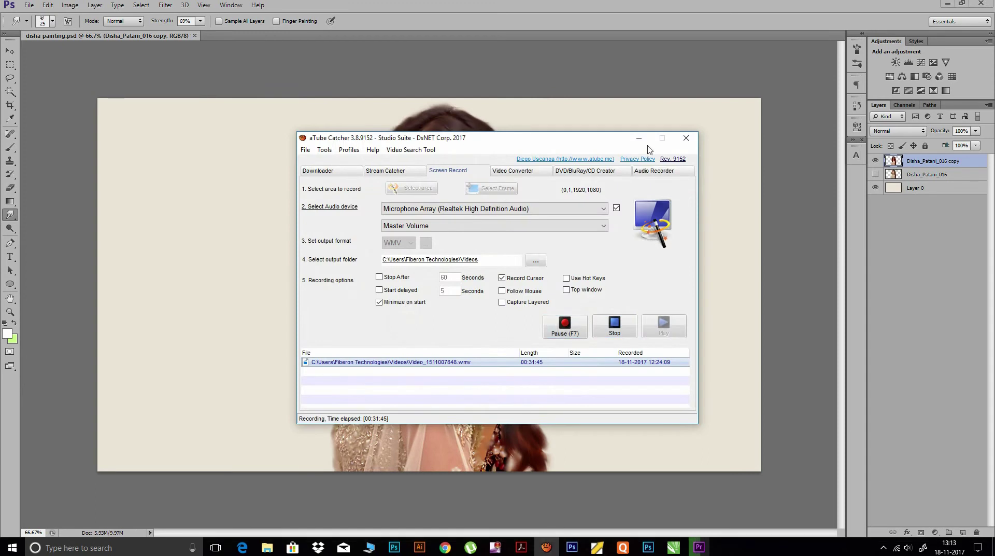
click(639, 138)
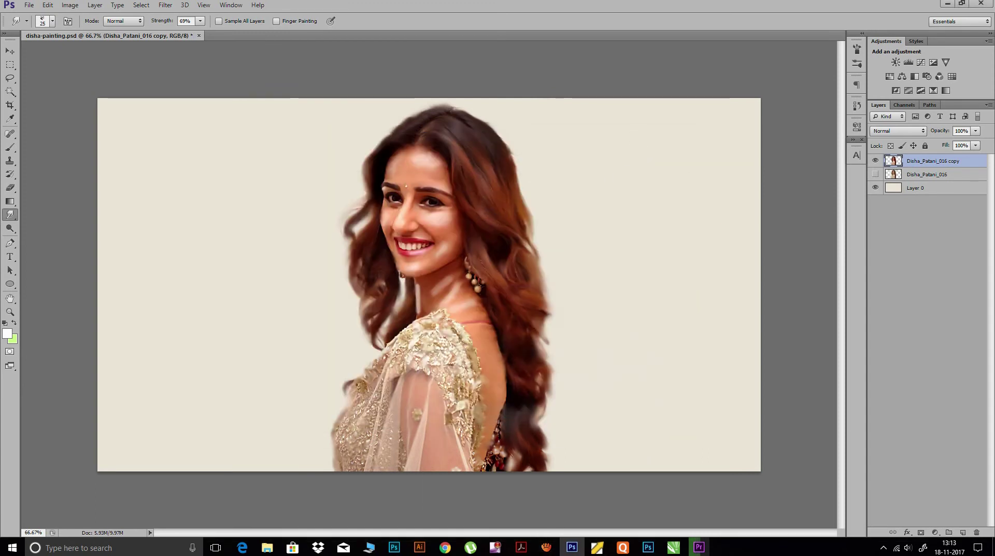
drag(549, 312, 545, 400)
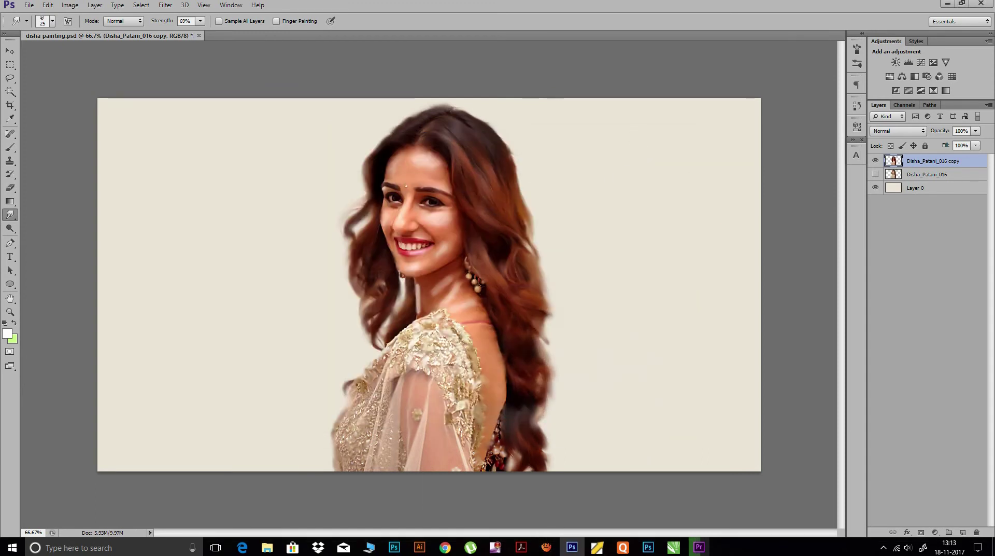
drag(351, 222, 365, 357)
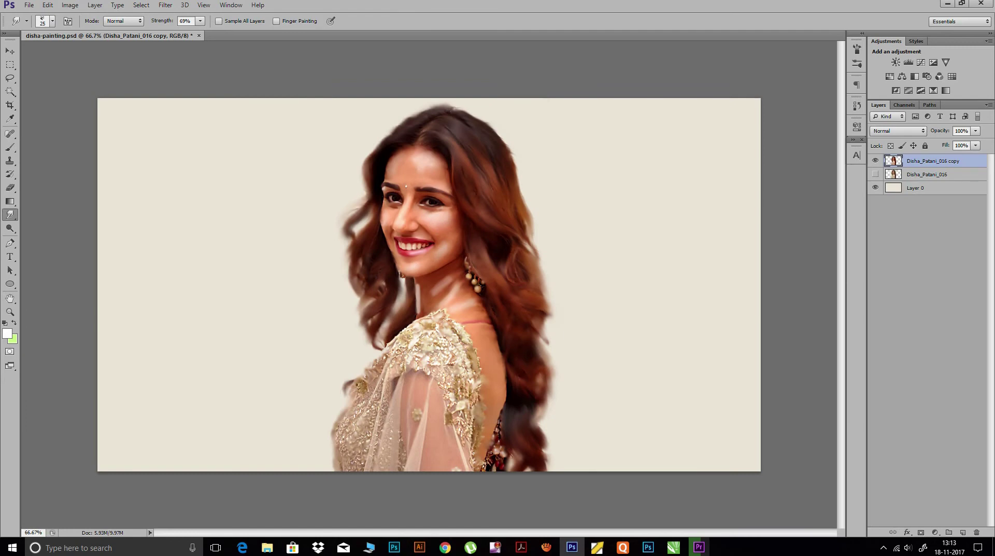
key(ctrl+plus)
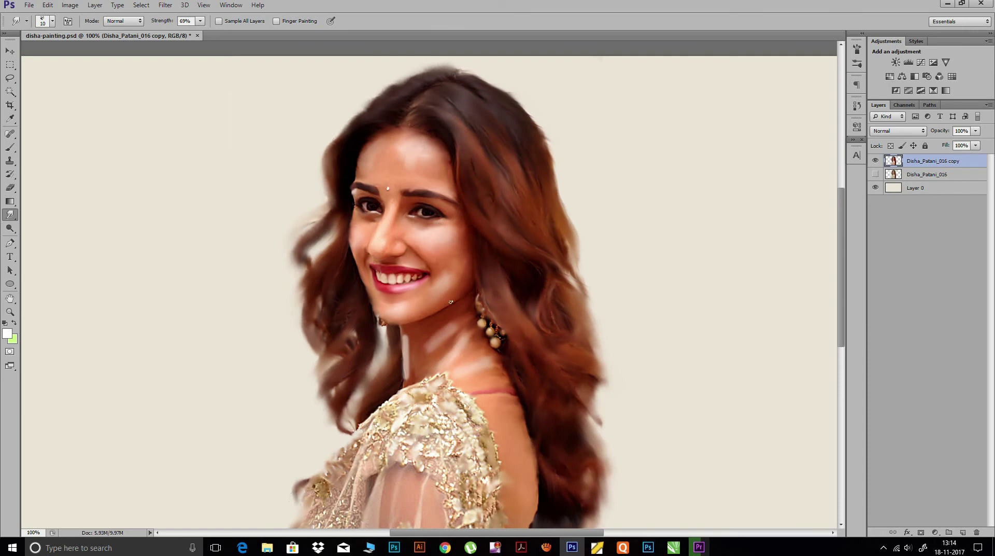
Switch to a new brush tip at 53% strength, size 20, and soften the chin and neck edges.
drag(383, 324, 381, 320)
click(52, 21)
double_click(62, 101)
drag(161, 20, 153, 21)
drag(403, 334, 406, 346)
key(bracketright)
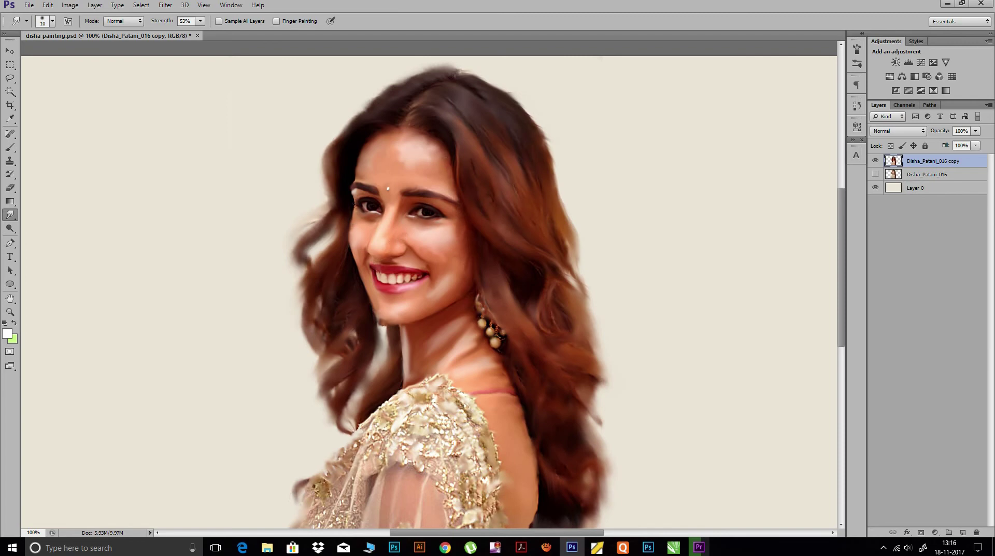
With a 25 px brush, smudge the shoulder, neck and bodice and sleeve edges.
drag(453, 273, 420, 113)
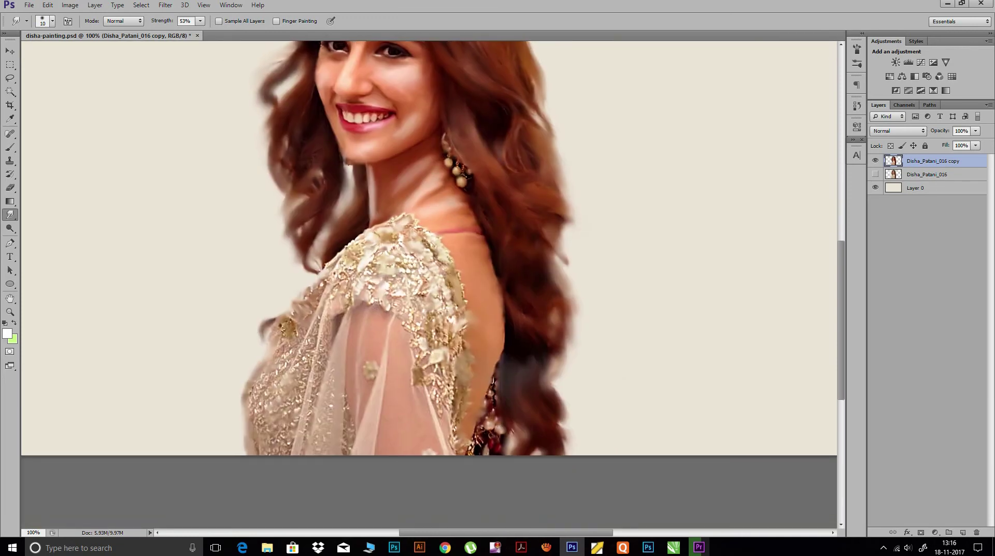
key(bracketright)
mouse_move(400, 266)
mouse_down()
mouse_move(392, 259)
mouse_move(415, 273)
mouse_up()
mouse_move(430, 230)
mouse_down()
mouse_move(417, 286)
mouse_move(432, 228)
mouse_up()
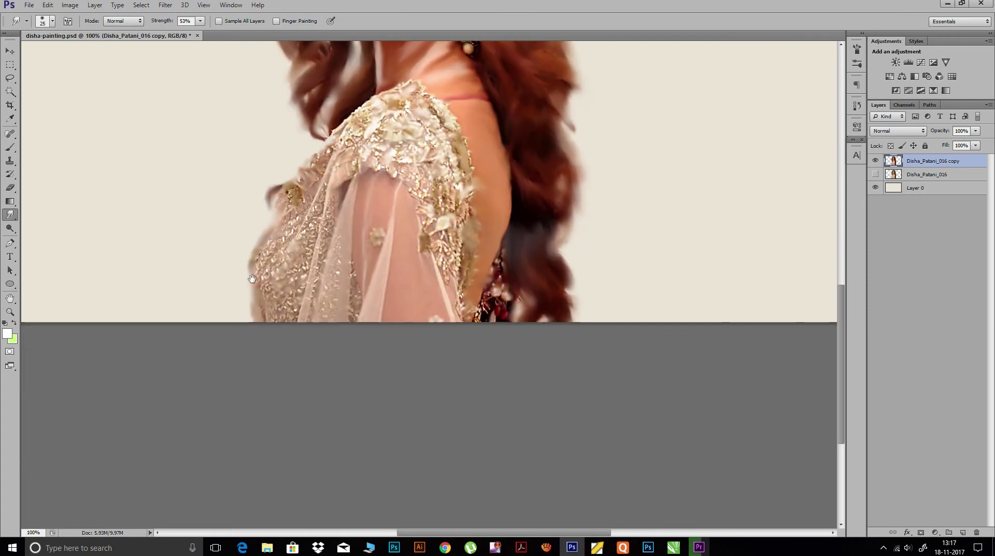
drag(301, 338, 307, 206)
drag(272, 290, 286, 300)
drag(314, 204, 267, 264)
drag(281, 210, 272, 231)
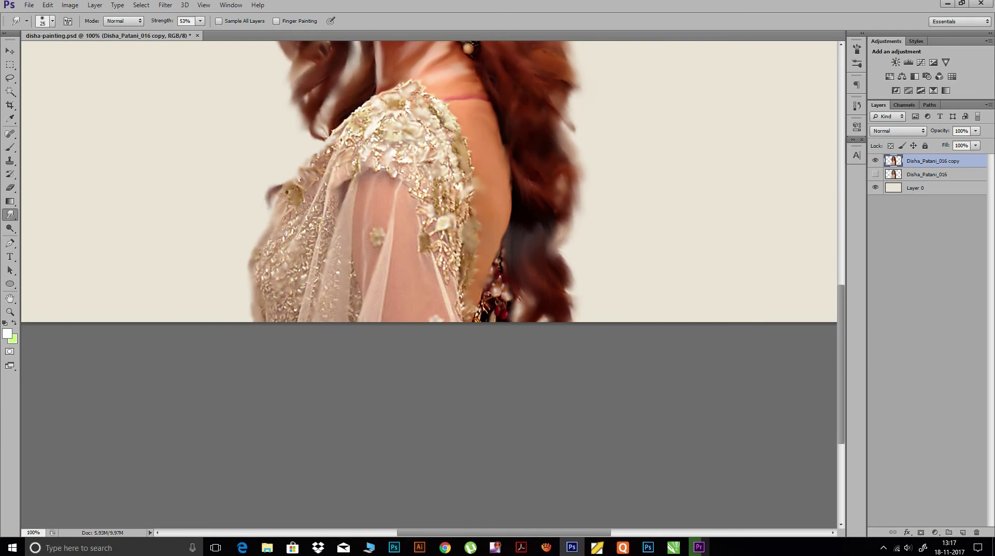
Streak the hair right of the face and the upper-left hair edge, then show brush tip settings.
mouse_move(521, 197)
mouse_down()
mouse_move(492, 222)
mouse_move(475, 476)
mouse_up()
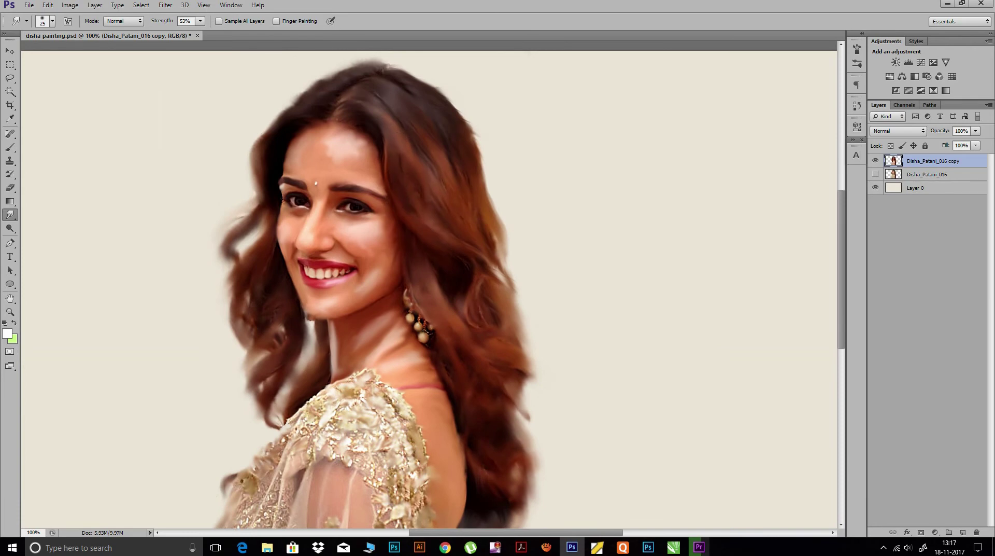
drag(479, 259, 468, 311)
drag(439, 256, 429, 323)
drag(469, 122, 526, 358)
drag(502, 230, 528, 381)
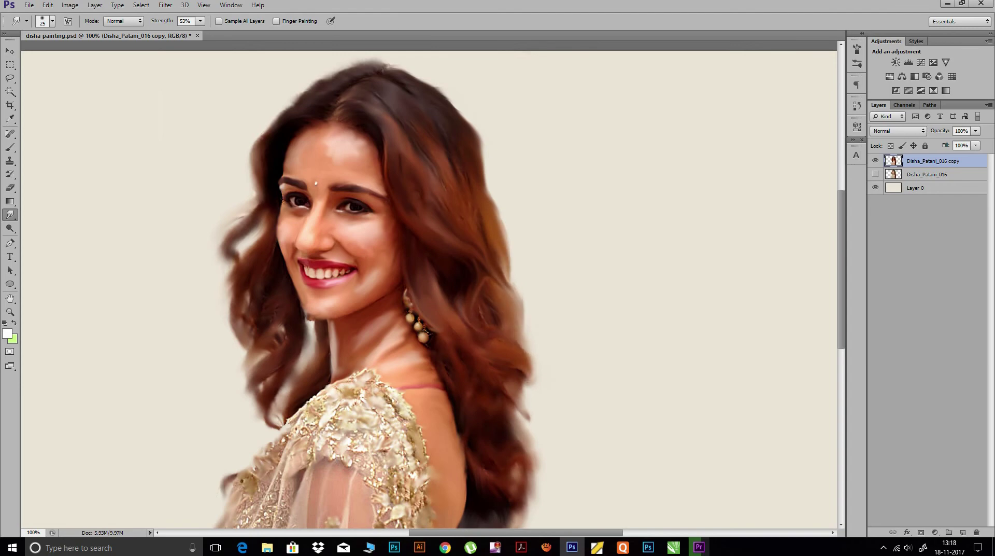
drag(331, 75, 236, 257)
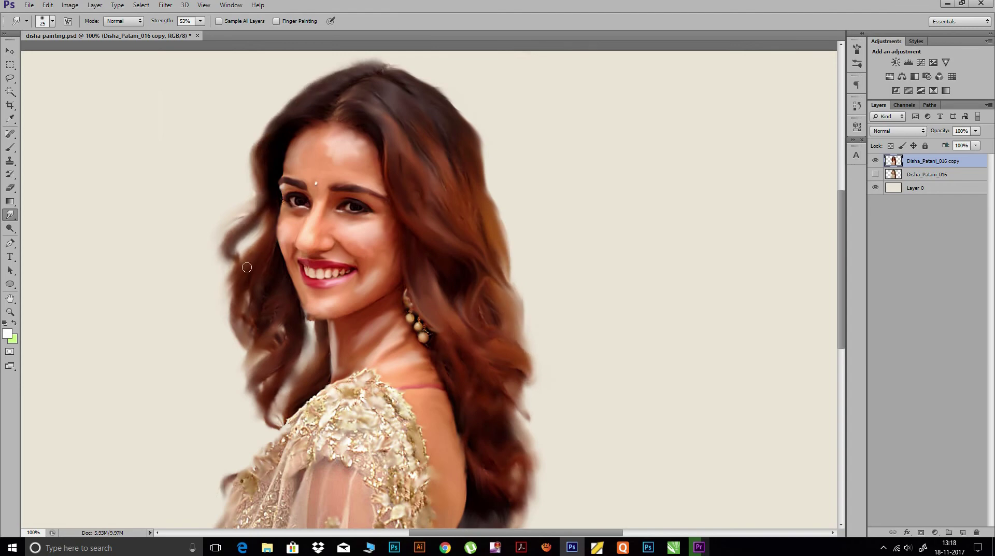
click(856, 48)
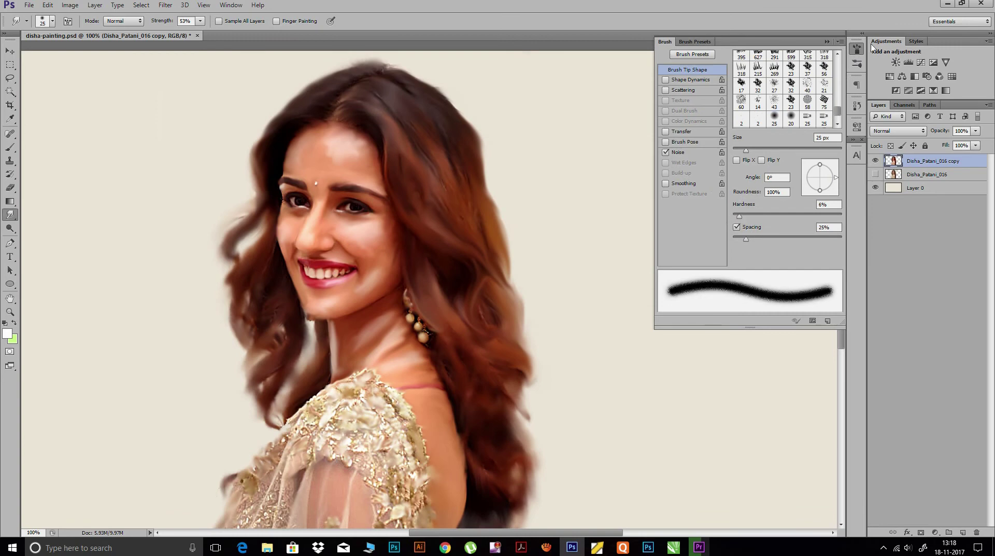
Close the brush settings, smudge the left, right and top hair edges, and add an empty Layer 1.
click(856, 48)
mouse_move(255, 148)
mouse_down()
mouse_move(233, 321)
mouse_move(264, 425)
mouse_up()
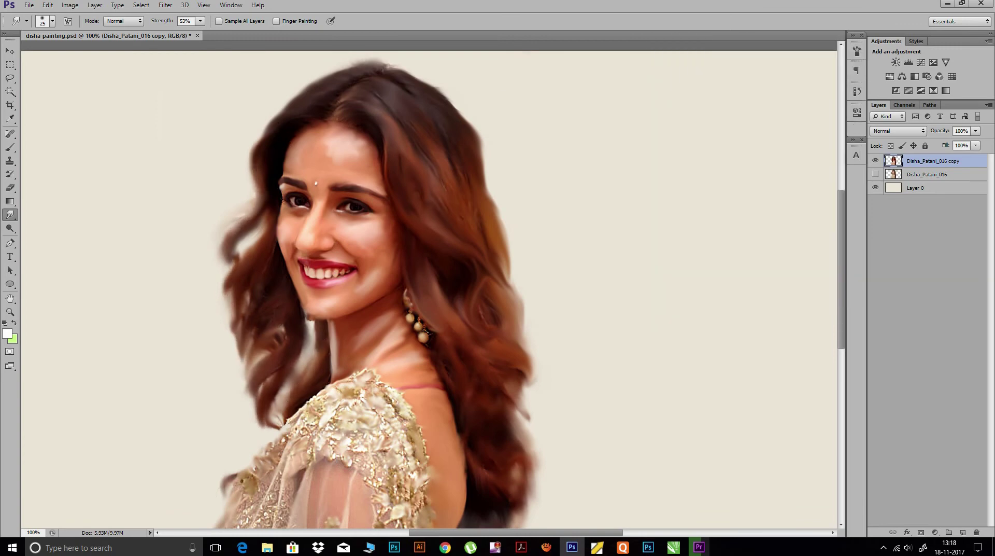
drag(496, 253, 508, 283)
drag(391, 81, 350, 67)
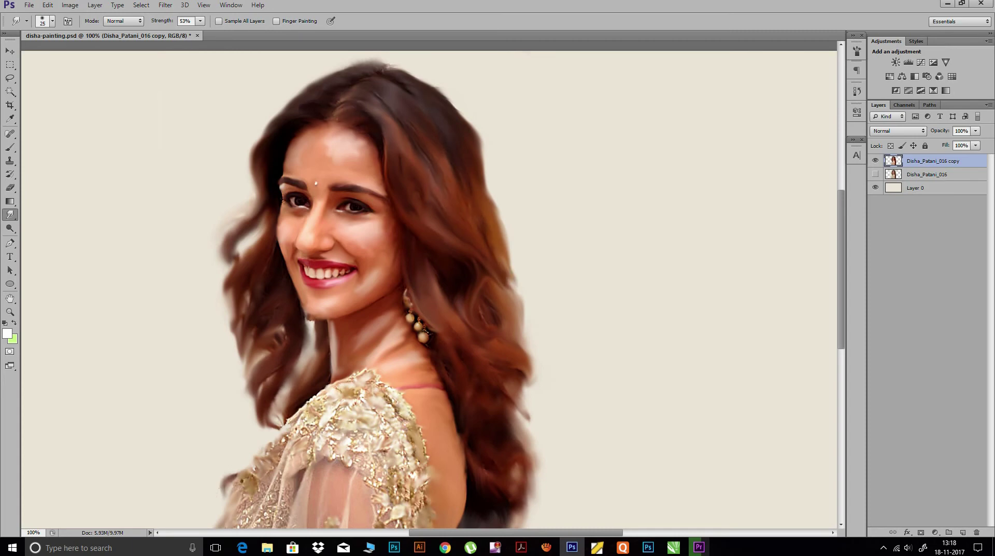
key(ctrl+minus)
key(ctrl+shift+alt+n)
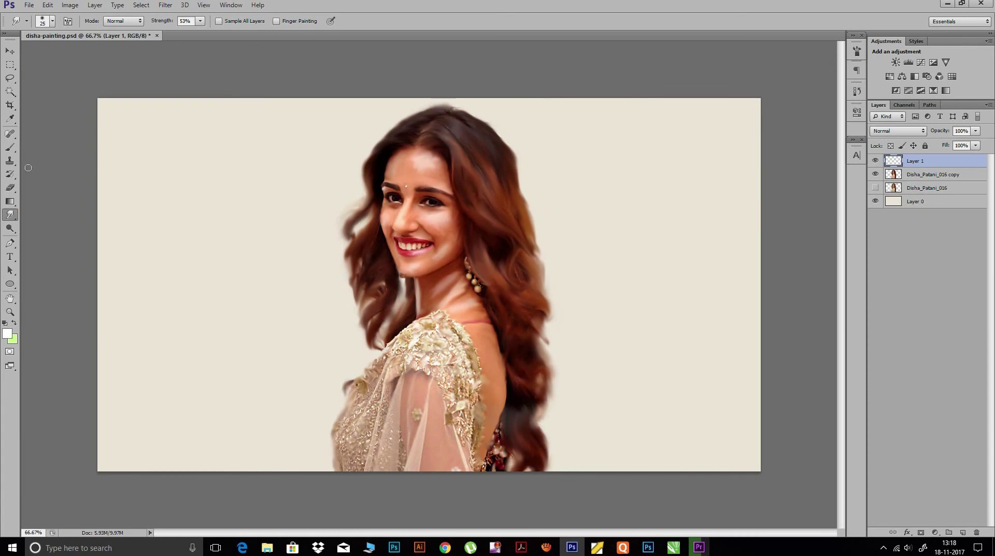
Set the foreground colour to pure red ff0000.
key(i)
click(7, 334)
click(786, 248)
click(775, 249)
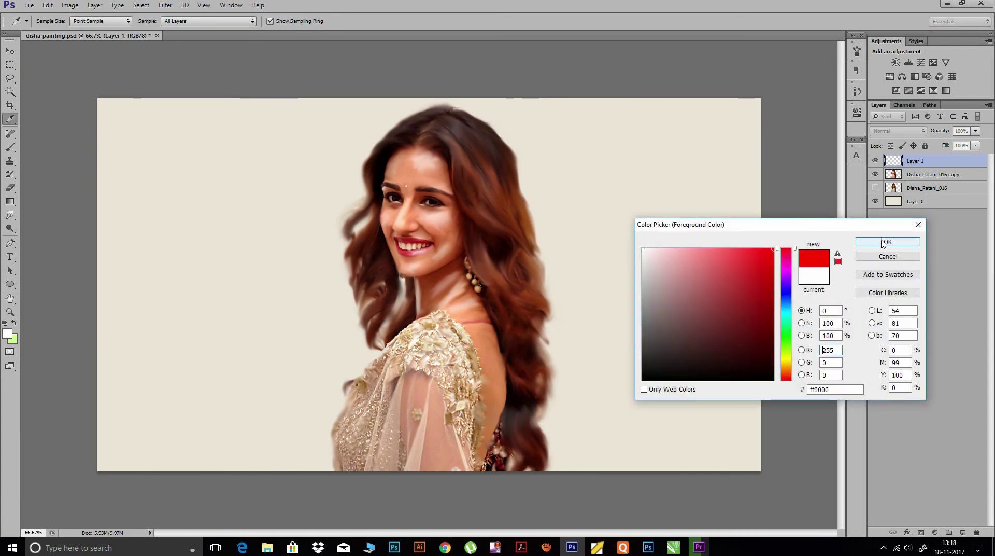
click(883, 243)
Brush a faint red blush onto the cheek at 5% opacity with a size-25 brush.
key(b)
drag(184, 23, 166, 18)
key(bracketright)
key(ctrl+plus)
drag(463, 187, 448, 196)
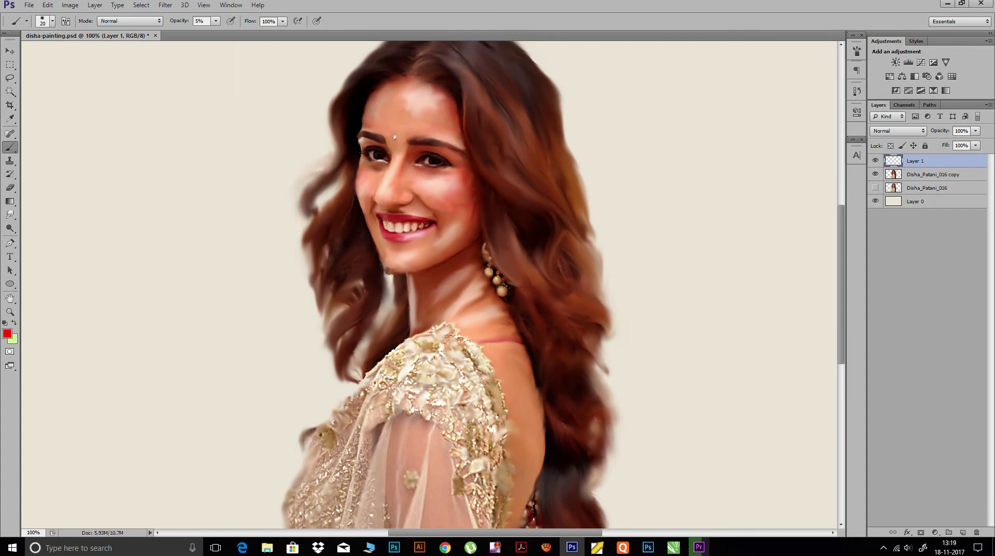
Faintly tint the lower lip with a size-10 brush and set a near-white foreground colour.
key(bracketleft)
mouse_move(420, 232)
mouse_down()
mouse_move(428, 232)
mouse_move(394, 262)
mouse_up()
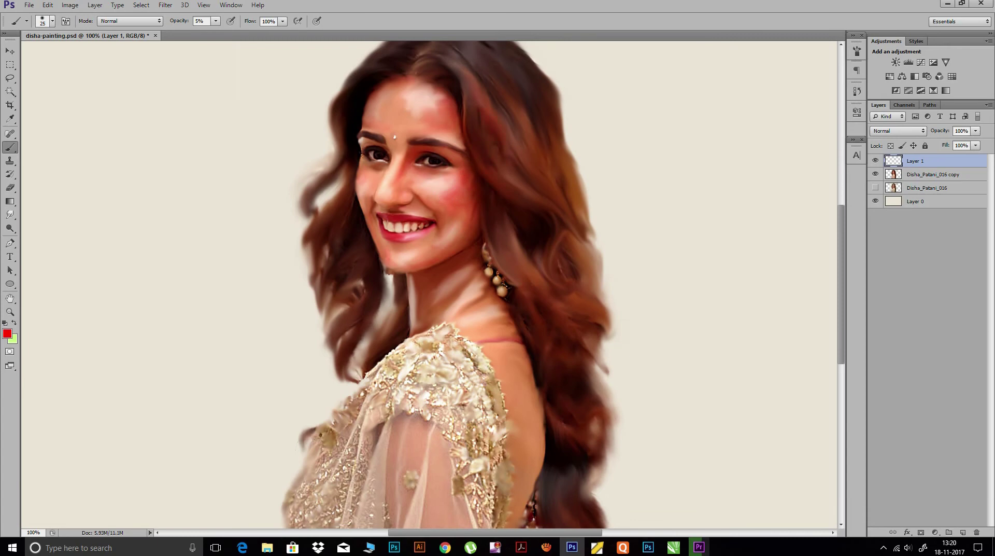
key(x)
click(7, 333)
click(648, 265)
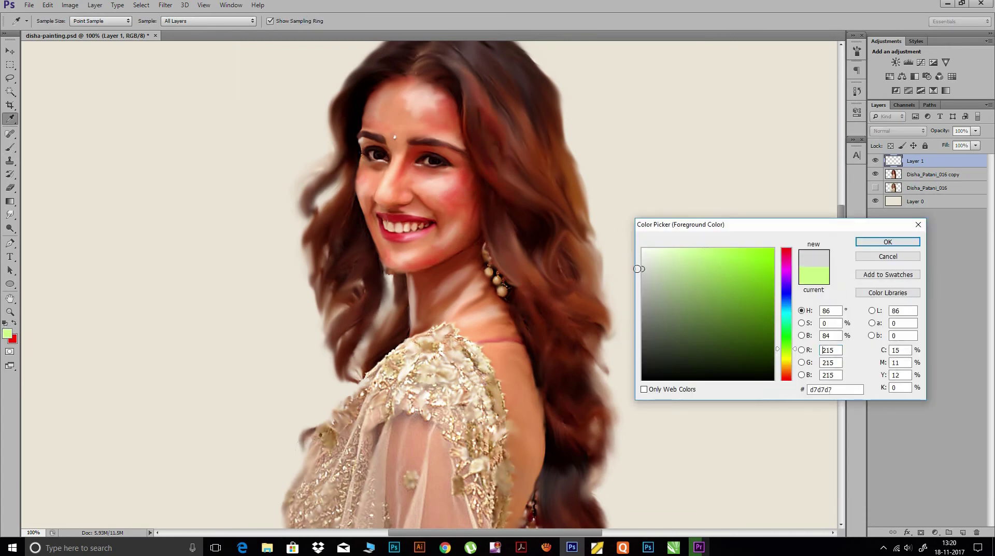
key(Return)
Paint faint near-white strokes through the left and right hair at 12% opacity, size 20.
drag(477, 91, 554, 206)
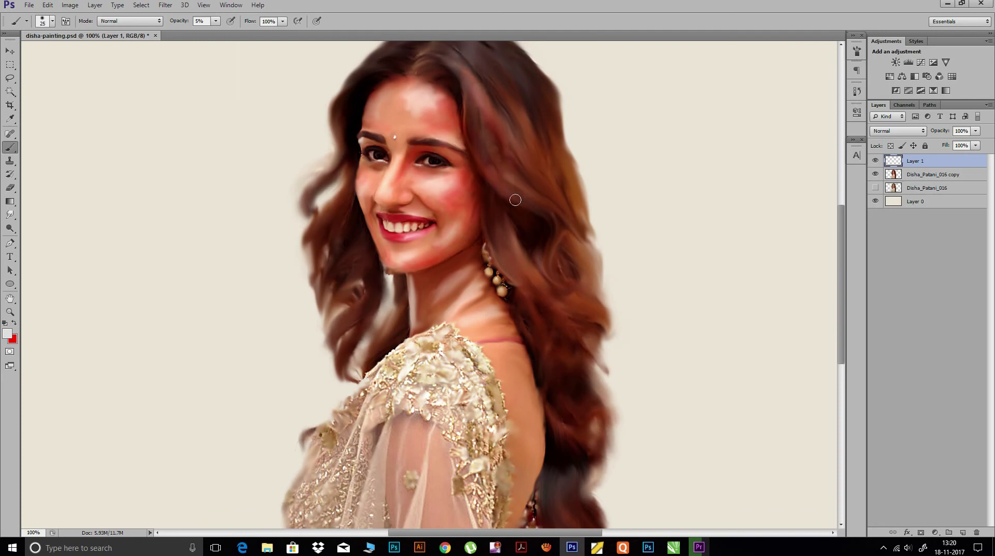
key(1)
key(2)
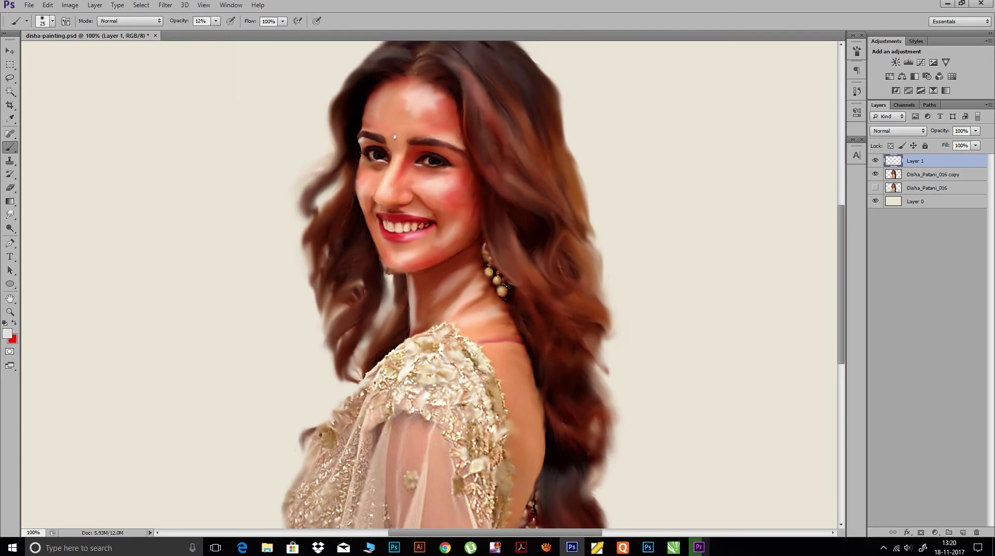
key(bracketleft)
drag(334, 161, 324, 318)
mouse_move(469, 110)
mouse_down()
mouse_move(549, 200)
mouse_move(510, 254)
mouse_up()
drag(490, 210, 558, 300)
drag(554, 220, 595, 293)
drag(498, 207, 489, 294)
mouse_move(449, 110)
mouse_down()
mouse_move(506, 137)
mouse_move(567, 287)
mouse_up()
drag(549, 233, 570, 303)
Add light strokes along the top and right side of the hair with a size-15 brush.
key(bracketleft)
drag(378, 127, 451, 103)
drag(394, 156, 481, 111)
drag(495, 166, 557, 311)
scroll(539, 301, down, 3)
drag(524, 249, 549, 309)
scroll(551, 311, down, 5)
drag(528, 270, 552, 311)
scroll(159, 178, up, 5)
Pick a dark red 780101 foreground colour and set brush opacity to 6%.
key(x)
click(8, 333)
click(772, 310)
click(887, 241)
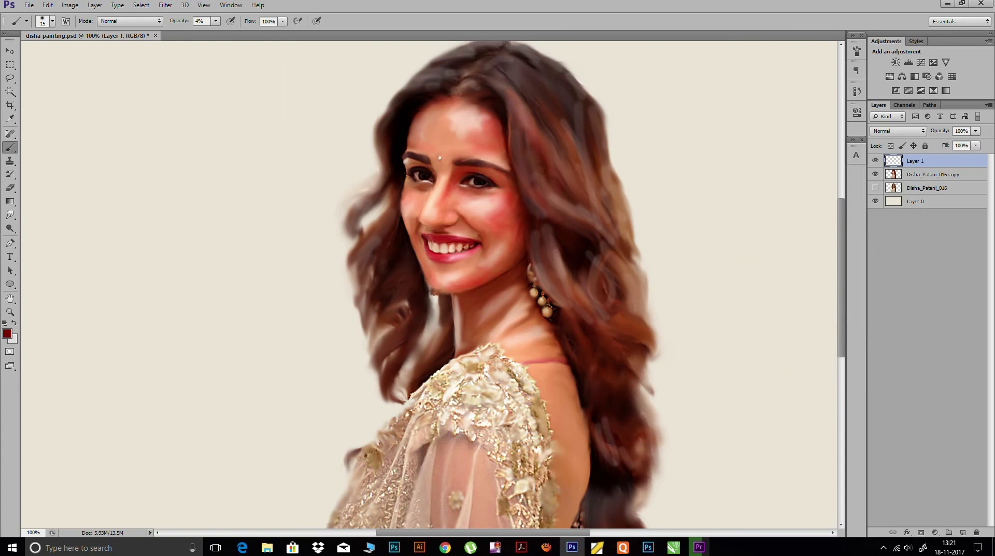
drag(174, 21, 176, 22)
Faintly shade the nose bridge, chin, neck, back edge and jawline in dark red.
drag(436, 165, 420, 210)
click(474, 256)
drag(485, 291, 510, 302)
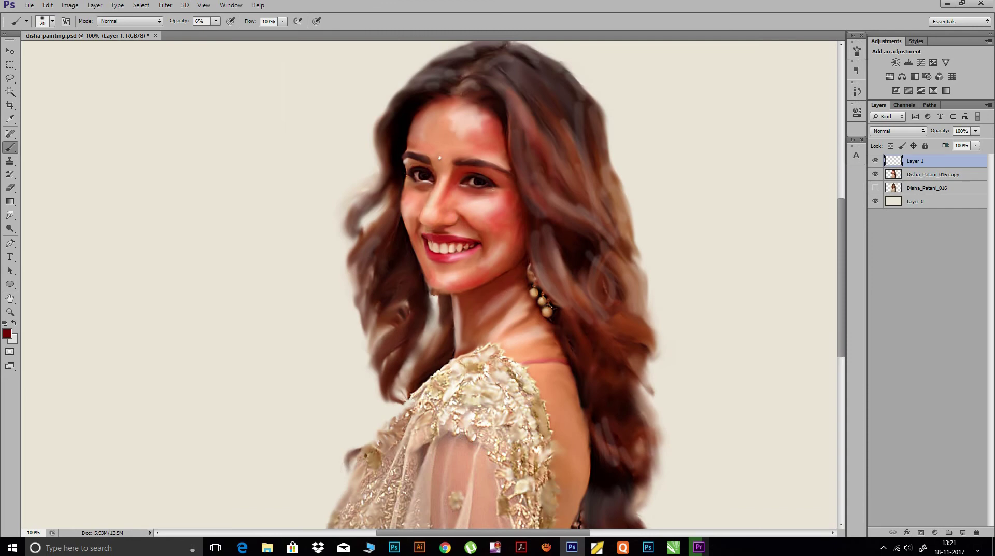
key(bracketright)
drag(566, 375, 522, 232)
drag(539, 347, 539, 276)
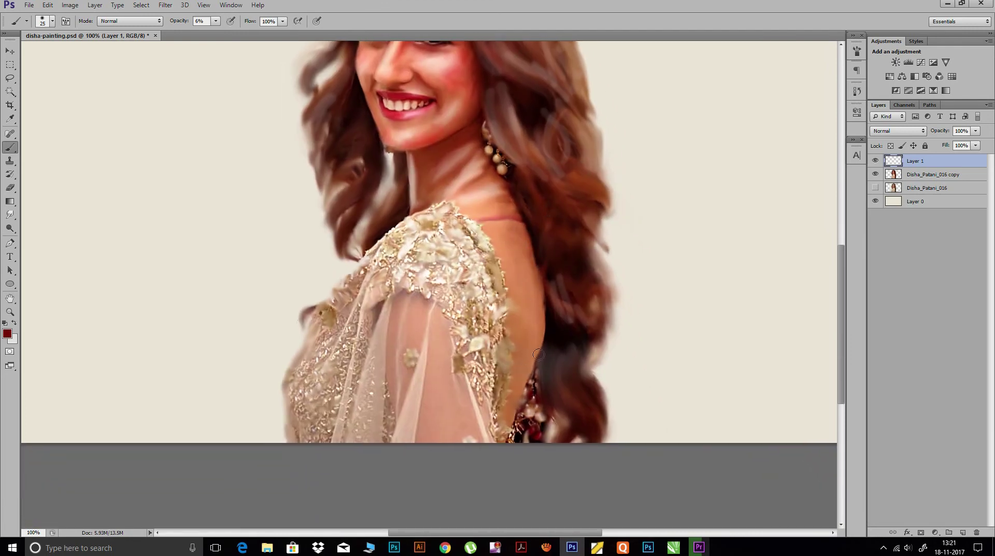
key(bracketleft)
drag(451, 118, 439, 126)
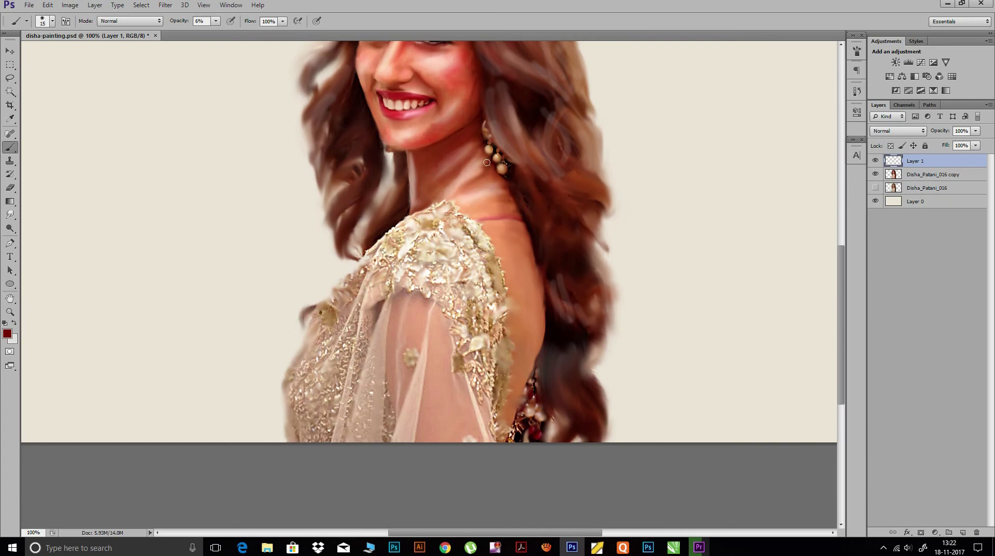
scroll(474, 154, up, 5)
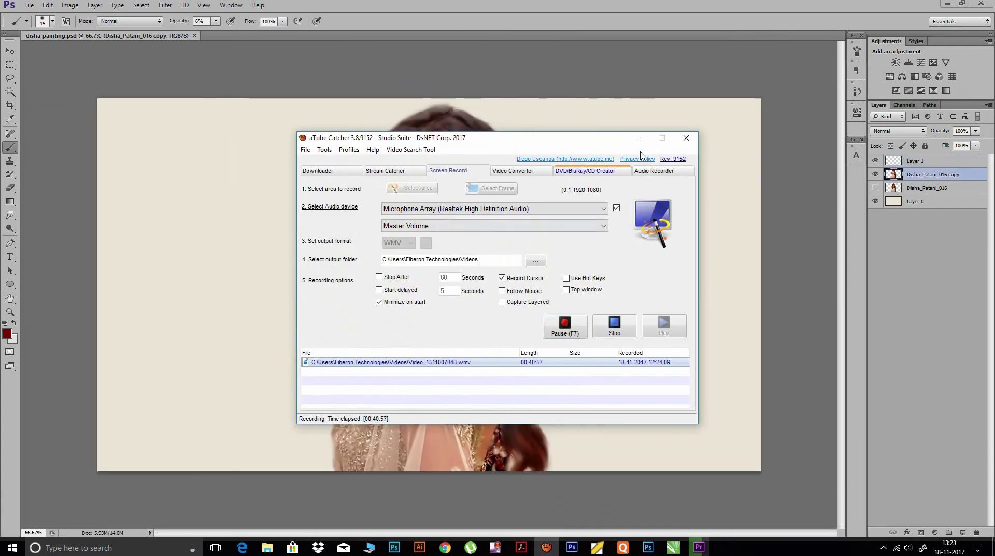
click(639, 138)
click(8, 333)
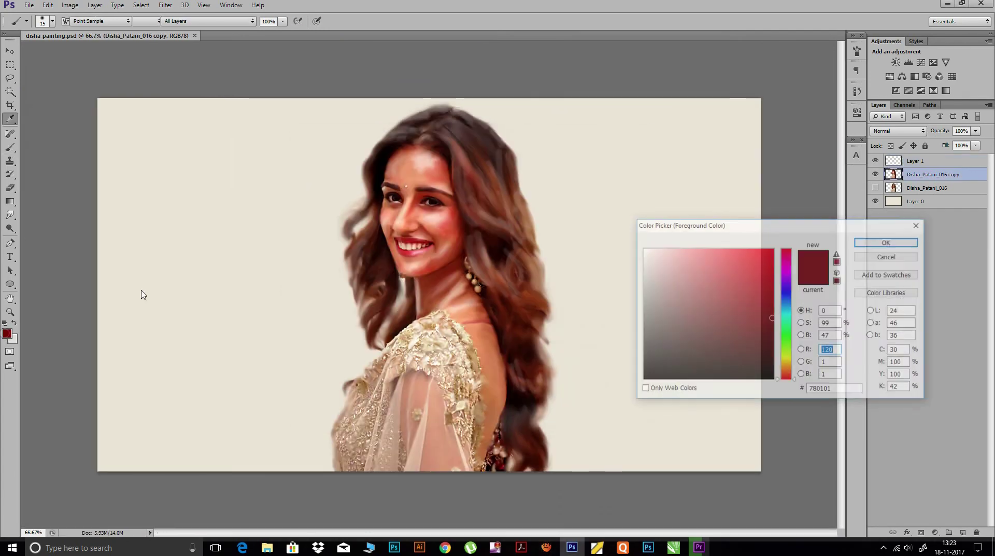
Sample a tan skin tone and brush it over the forehead and right cheek at 8% opacity.
click(409, 338)
click(888, 242)
key(b)
drag(410, 169, 409, 151)
drag(172, 24, 175, 25)
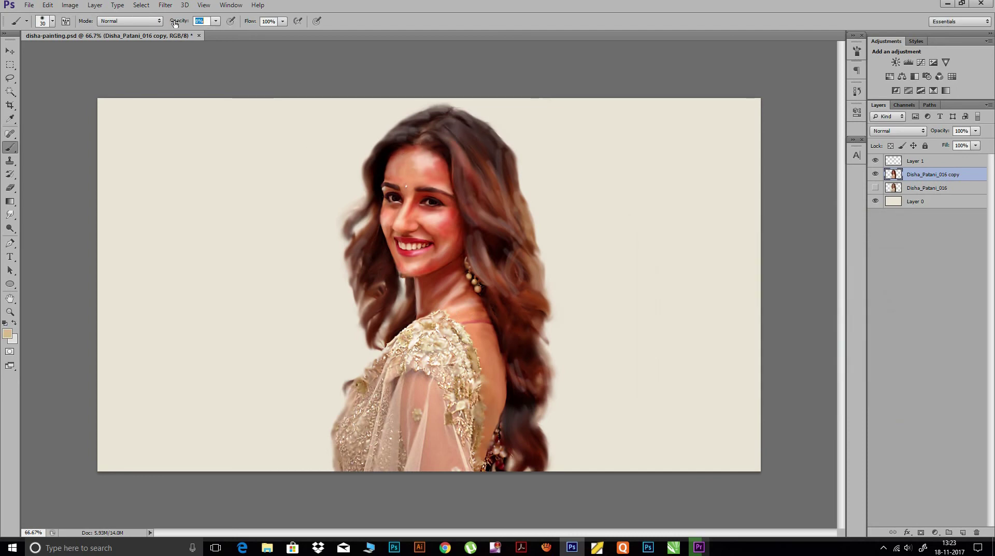
drag(442, 234, 442, 245)
key(bracketleft)
key(bracketleft)
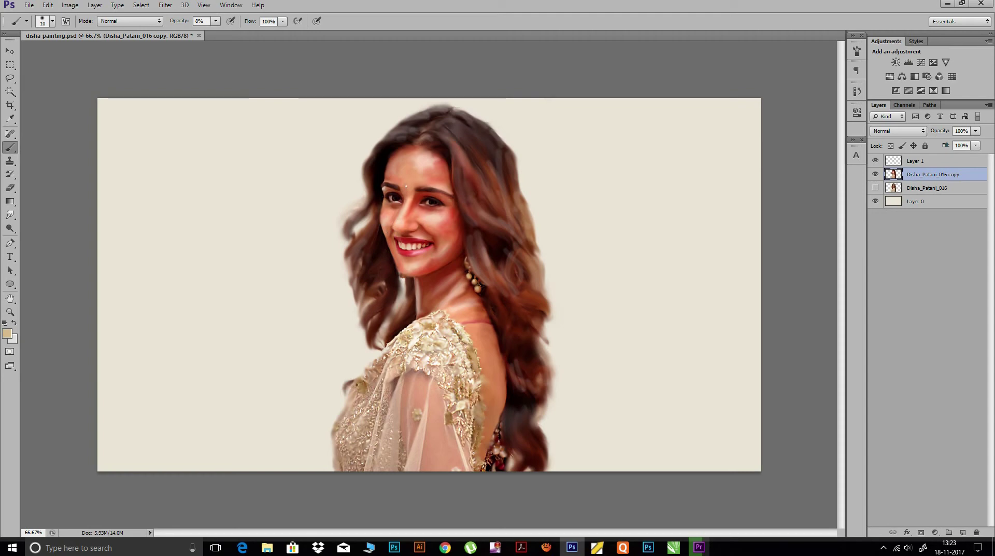
Switch to the Smudge tool with a 61 px brush preset at 53% strength.
key(r)
click(52, 20)
click(55, 24)
click(54, 21)
key(Escape)
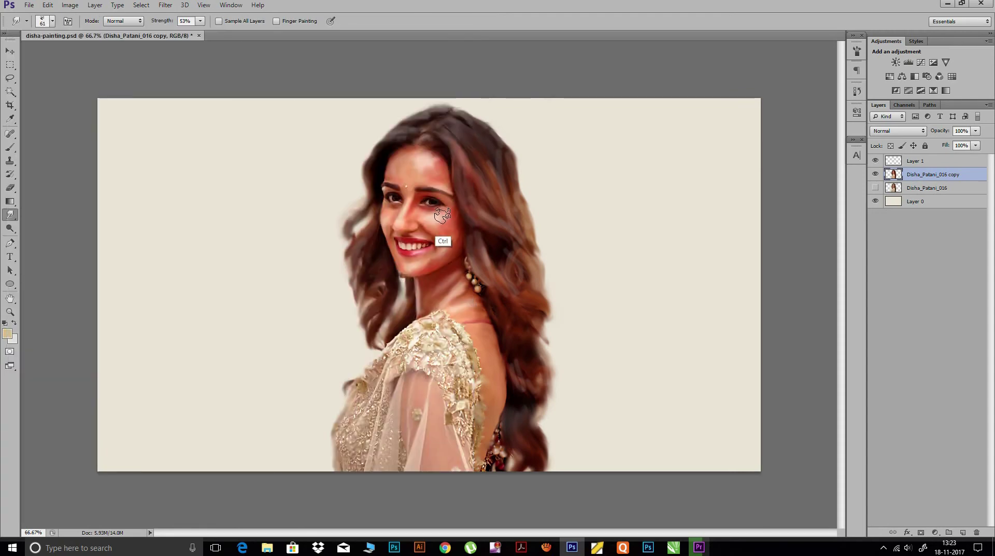
Zoom to 100%, lower smudge strength to 29%, and work between Layer 1 and the photo copy.
key(ctrl+plus)
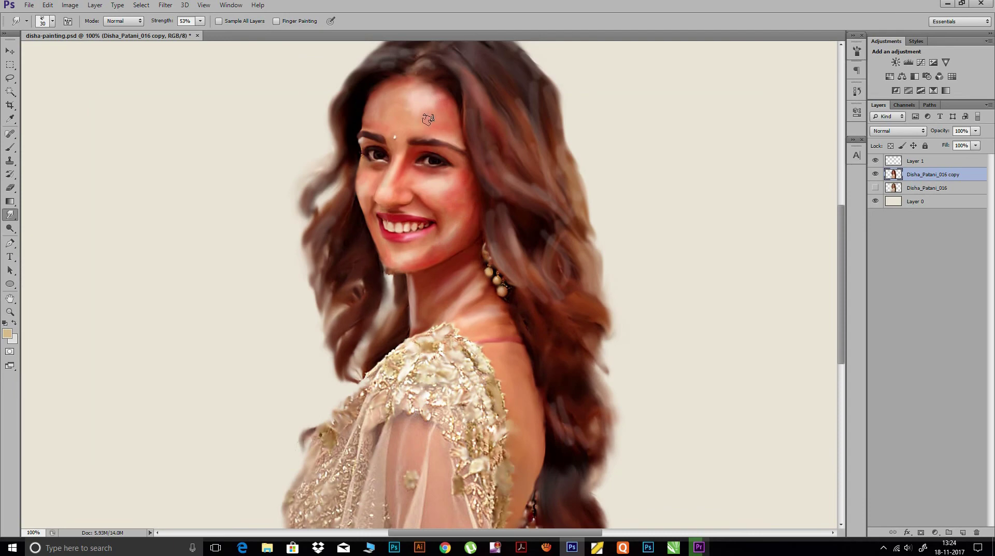
drag(163, 24, 148, 23)
key(alt+bracketright)
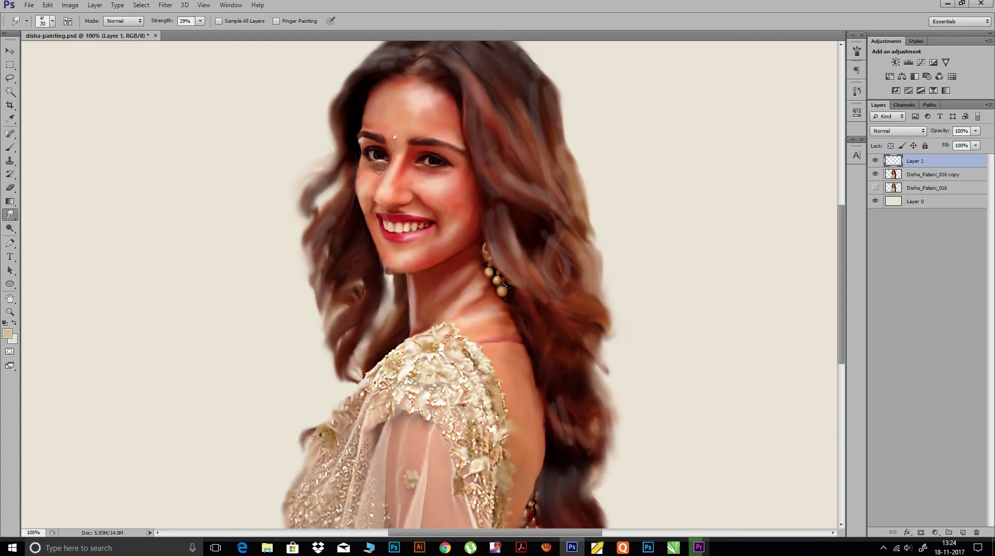
key(alt+bracketleft)
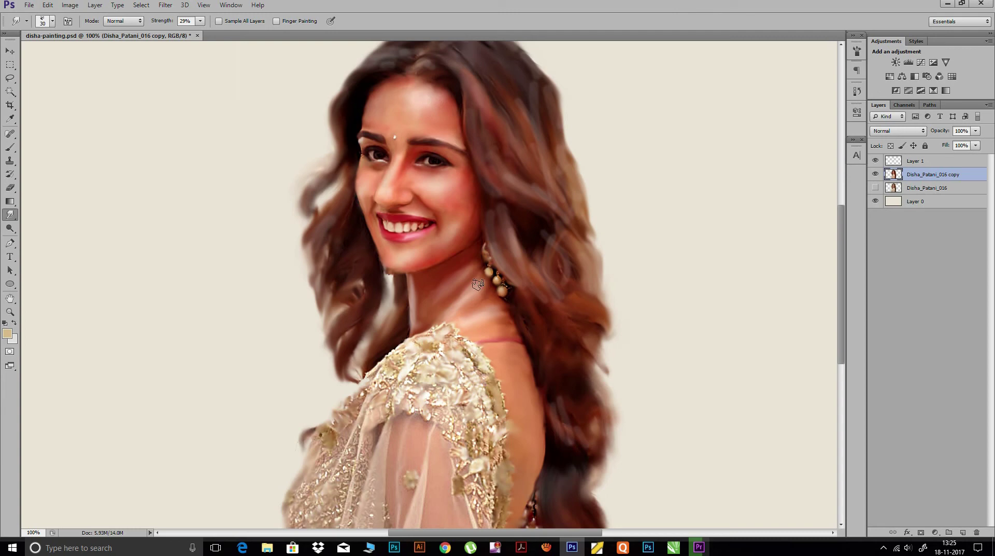
mouse_move(547, 235)
mouse_down()
mouse_move(531, 239)
mouse_move(482, 296)
mouse_up()
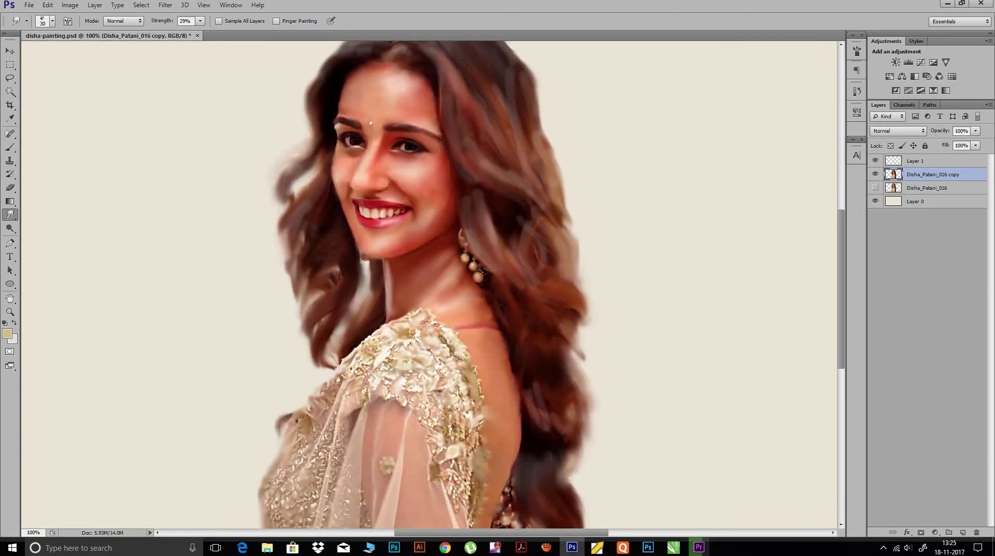
drag(506, 340, 497, 367)
At 38% strength with a 35 px brush, smudge the lace on the lower sleeve.
click(935, 165)
key(3)
key(8)
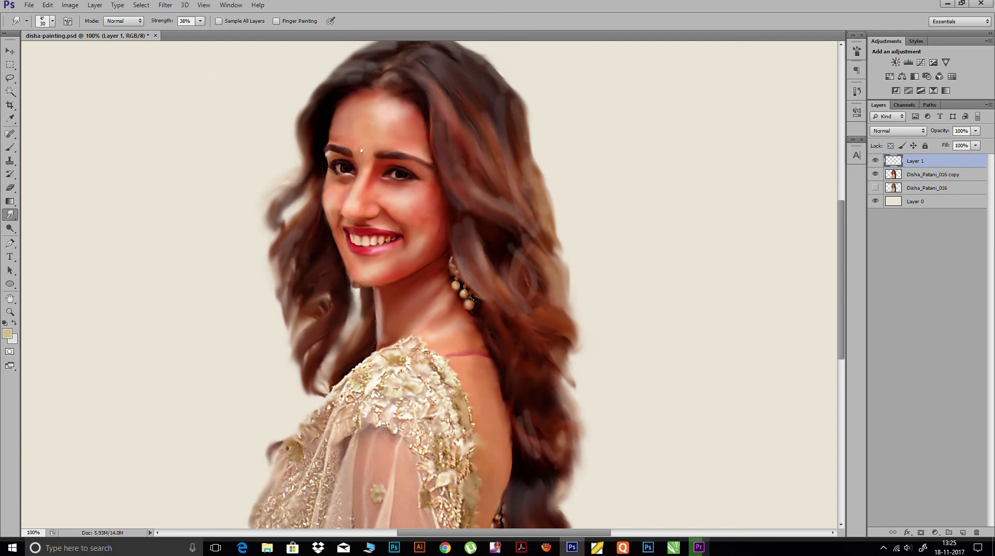
key(bracketright)
key(alt+bracketleft)
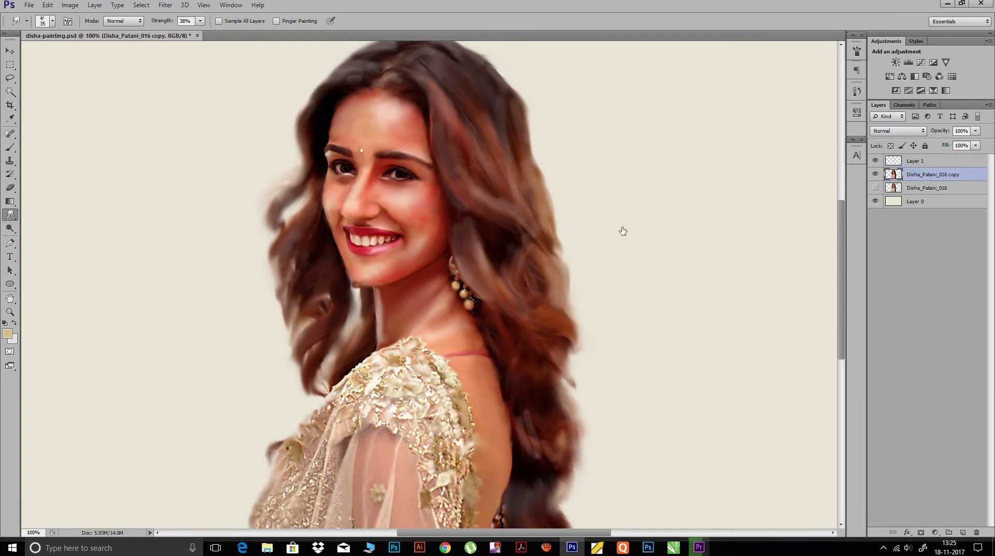
scroll(300, 336, down, 2)
scroll(300, 335, down, 1)
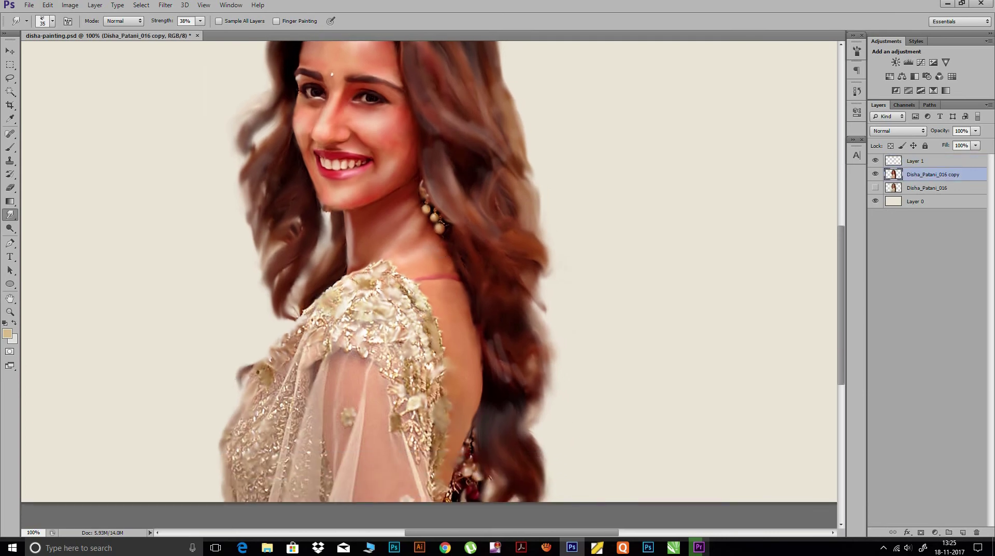
scroll(300, 336, down, 3)
drag(339, 389, 341, 441)
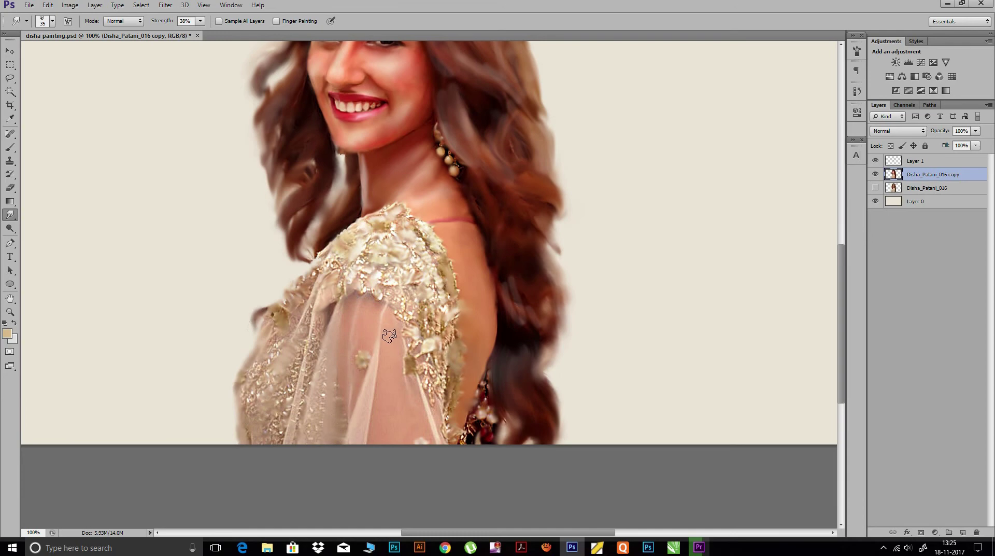
mouse_move(303, 404)
mouse_down()
mouse_move(310, 357)
mouse_move(255, 394)
mouse_up()
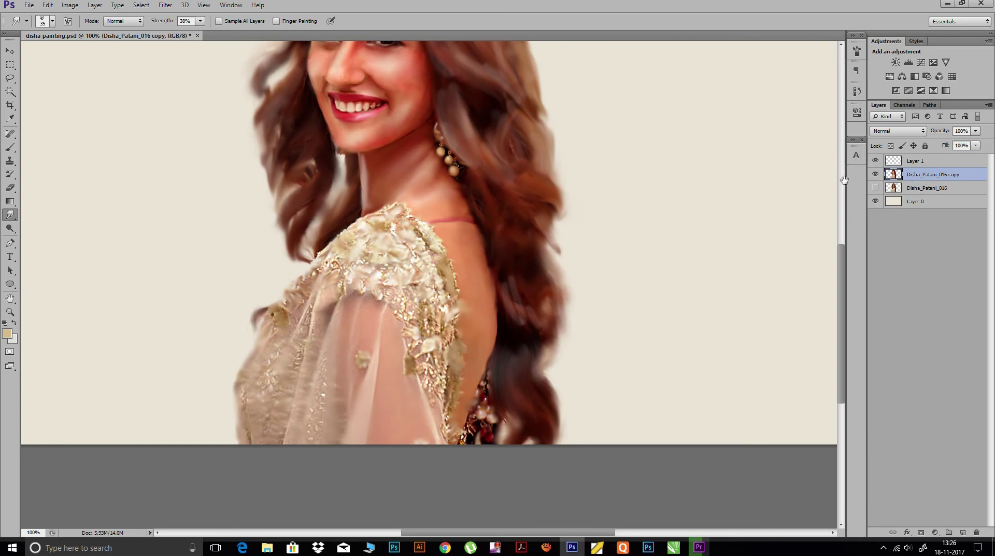
Paint a white highlight along the top of the pearl earring at 200% zoom, then zoom out.
key(b)
click(14, 322)
click(7, 334)
key(Return)
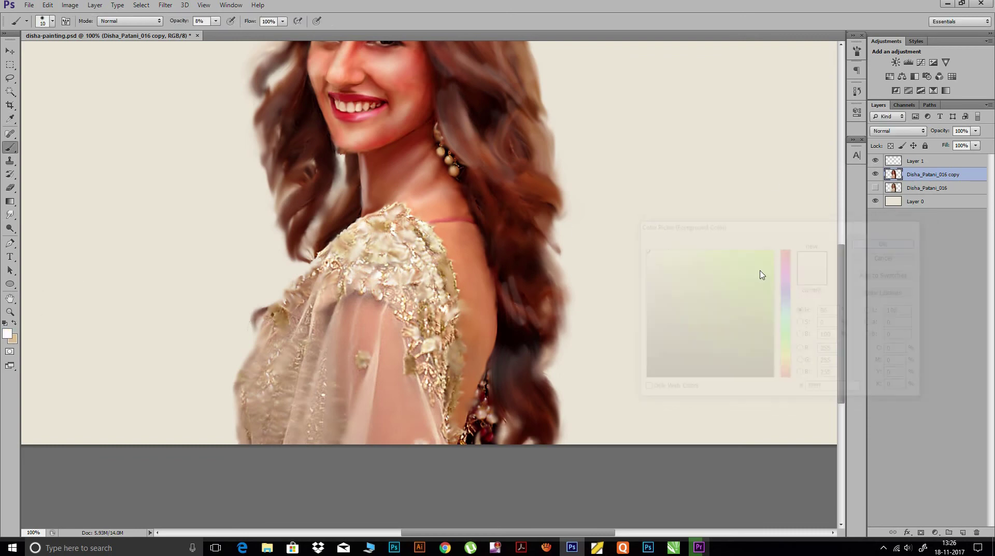
key(ctrl+equal)
drag(471, 77, 445, 297)
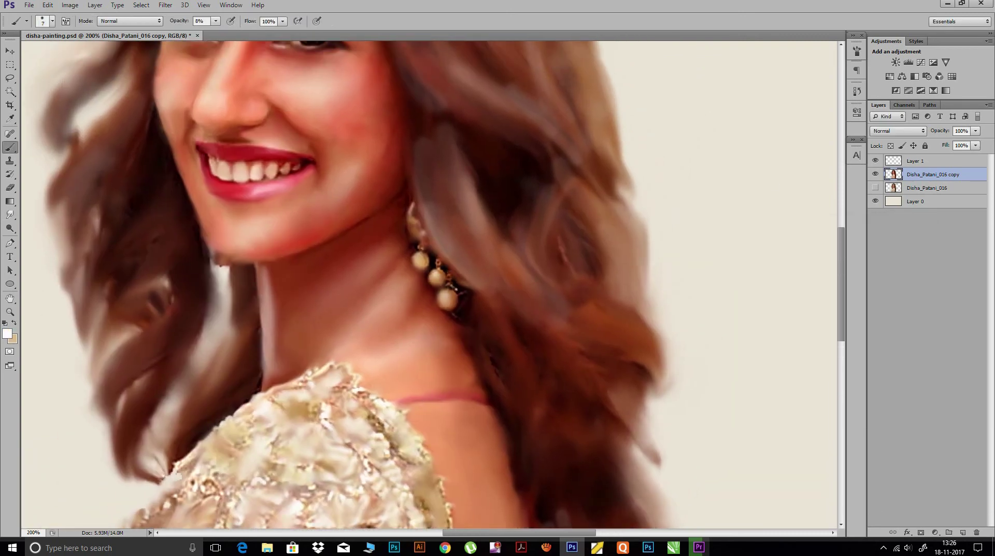
drag(413, 206, 420, 233)
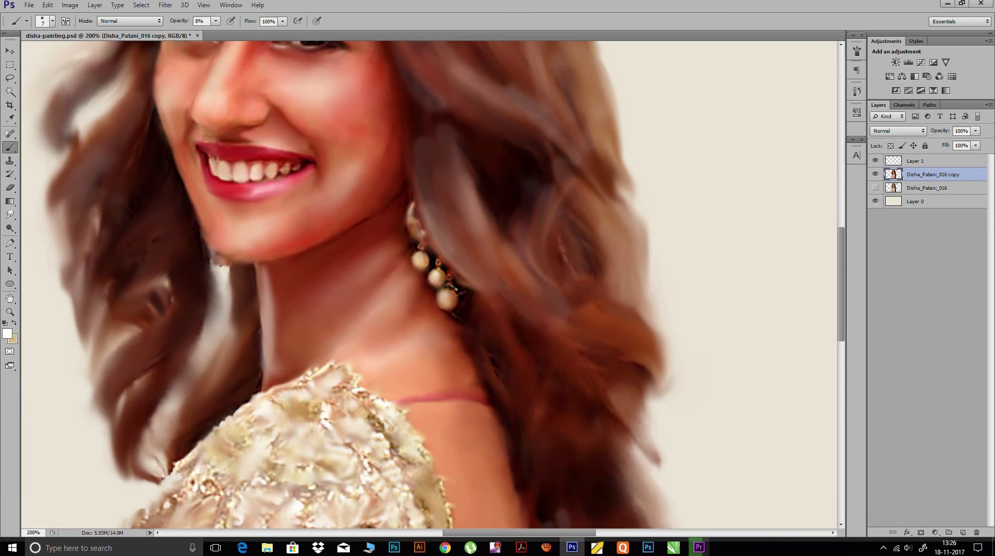
key(x)
key(ctrl+minus)
key(ctrl+minus)
key(ctrl+minus)
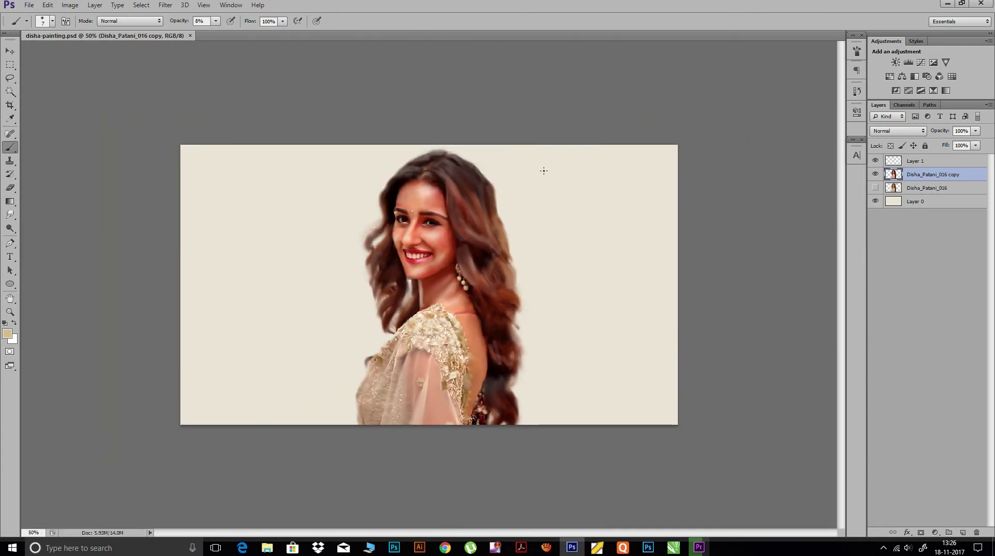
Run Filter > Sharpen > Smart Sharpen on the copied portrait with Amount 142% and Radius 2.0 px.
click(165, 5)
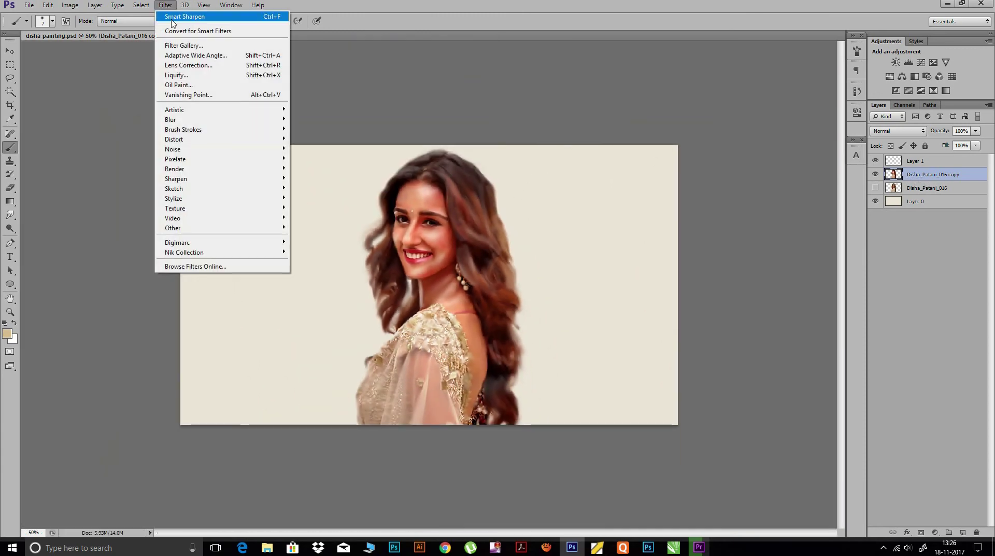
click(140, 207)
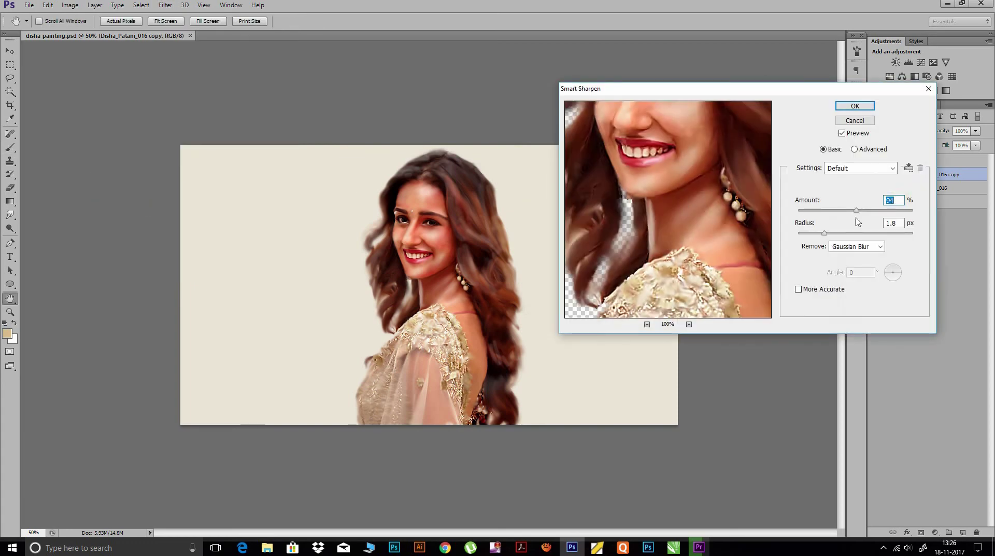
drag(856, 210, 873, 210)
drag(823, 233, 826, 232)
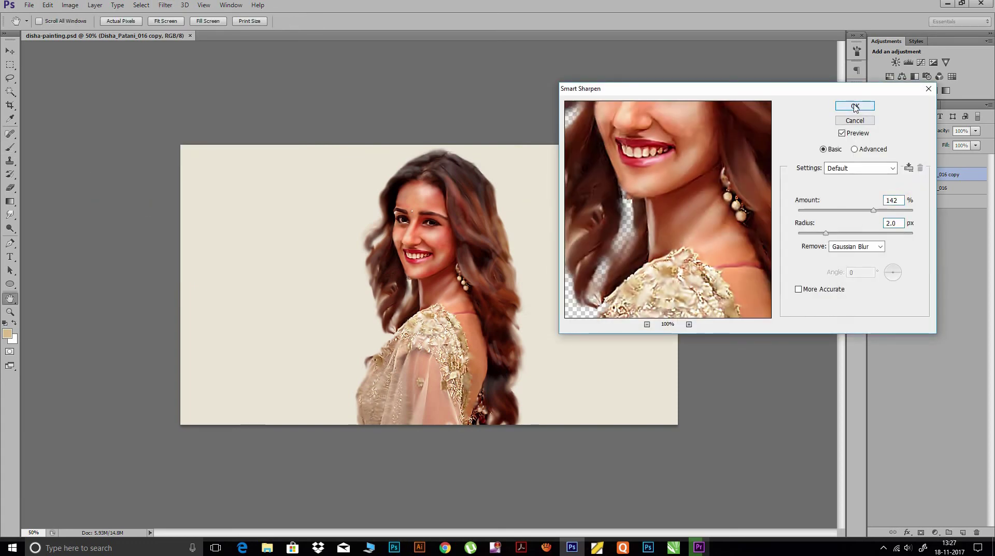
click(854, 106)
key(b)
key(ctrl+plus)
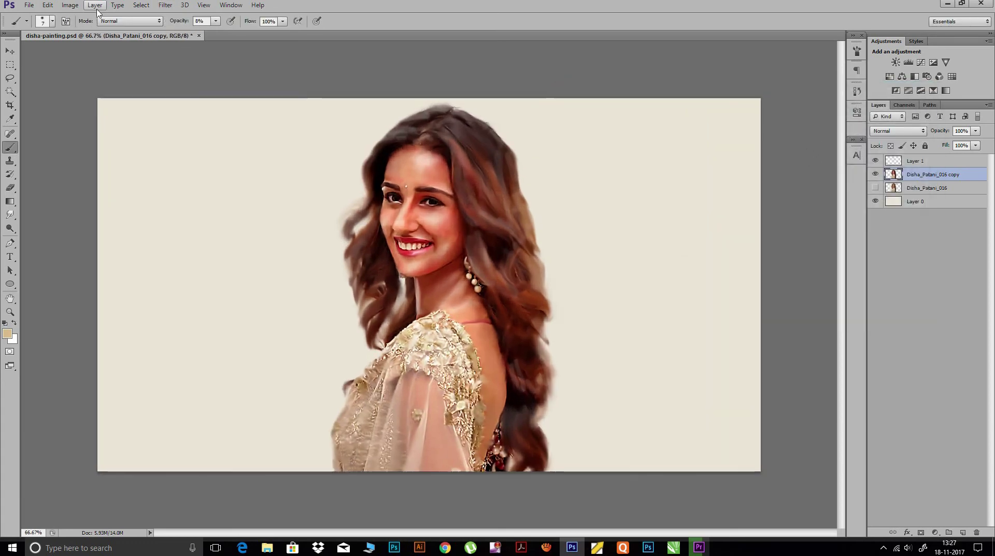
Apply Image > Adjustments > Match Color with Luminance 160, Color Intensity 140 and Fade 22.
click(70, 5)
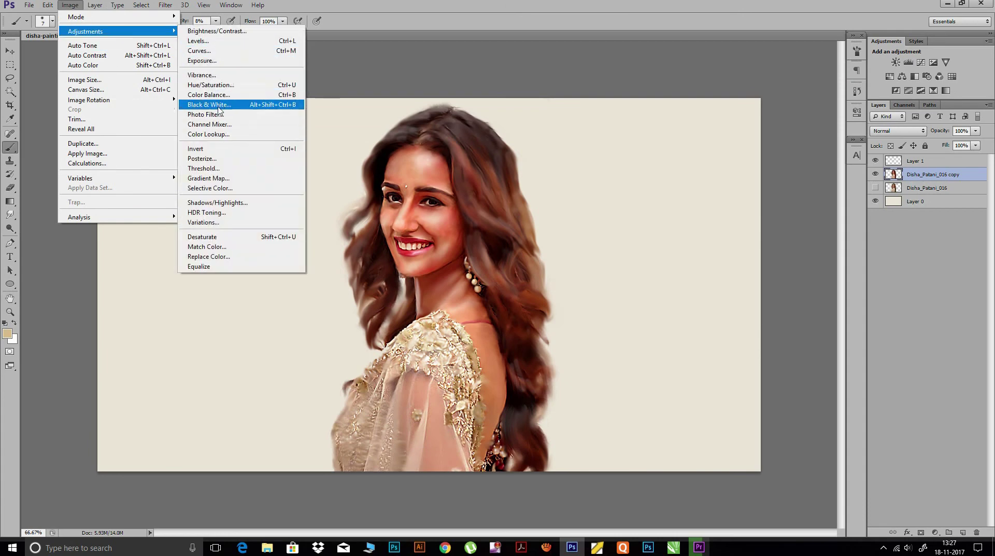
click(207, 246)
mouse_move(666, 163)
mouse_down()
mouse_move(678, 161)
mouse_move(682, 186)
mouse_up()
drag(616, 211, 621, 211)
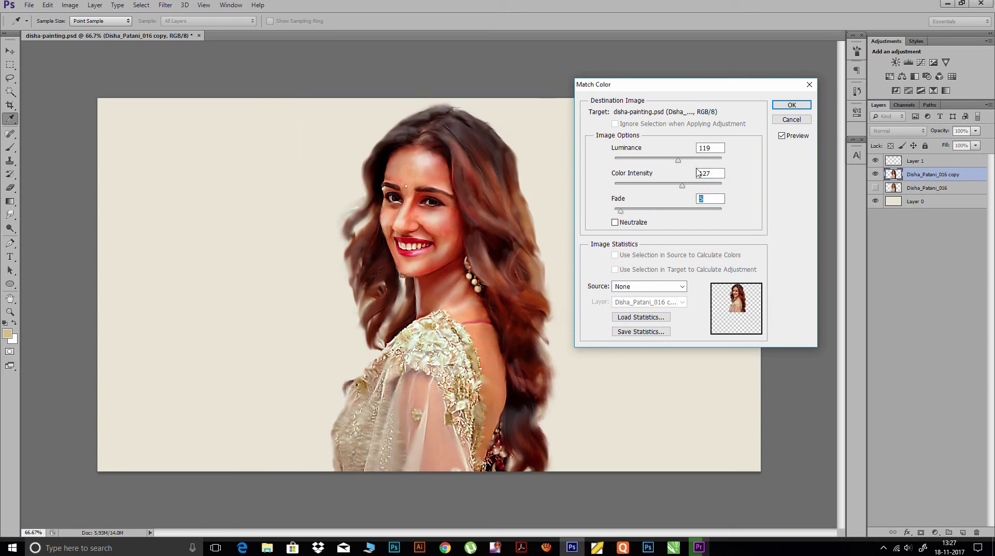
mouse_move(677, 160)
mouse_down()
mouse_move(700, 160)
mouse_move(689, 186)
mouse_up()
drag(621, 211, 639, 211)
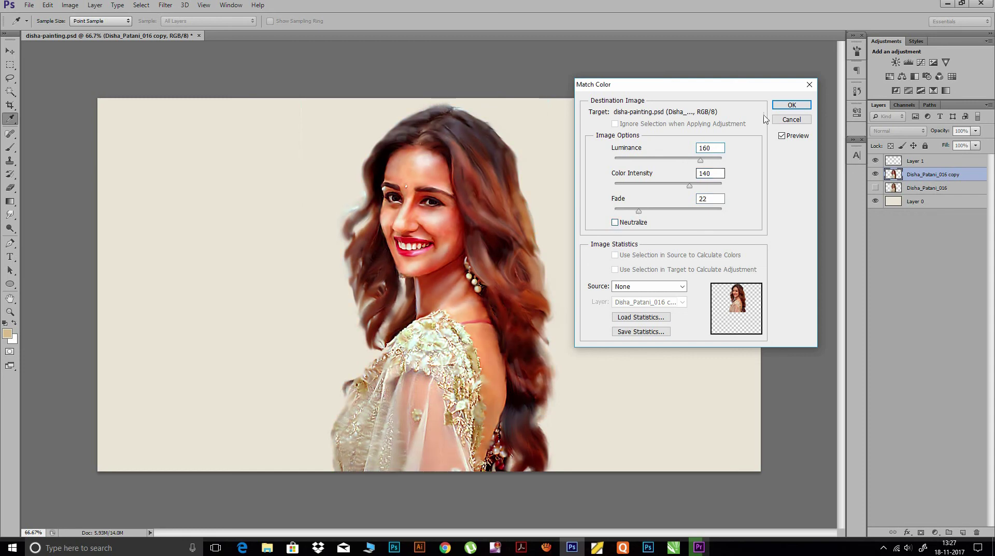
key(Return)
key(b)
click(65, 5)
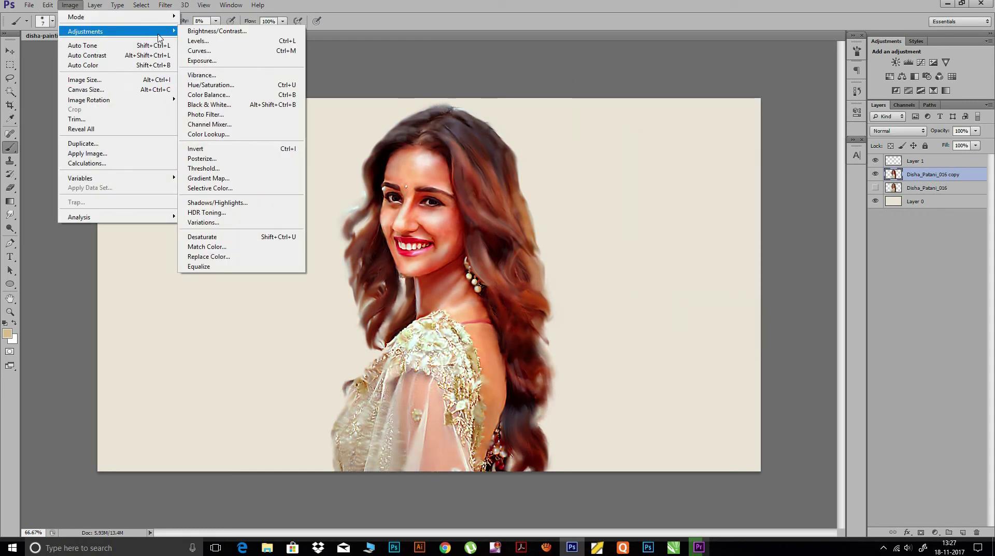
In Selective Color, shift the Reds toward cyan and magenta and add cyan to the Blues.
click(218, 180)
drag(492, 125, 710, 121)
mouse_move(690, 186)
mouse_down()
mouse_move(699, 207)
mouse_move(684, 228)
mouse_move(703, 251)
mouse_up()
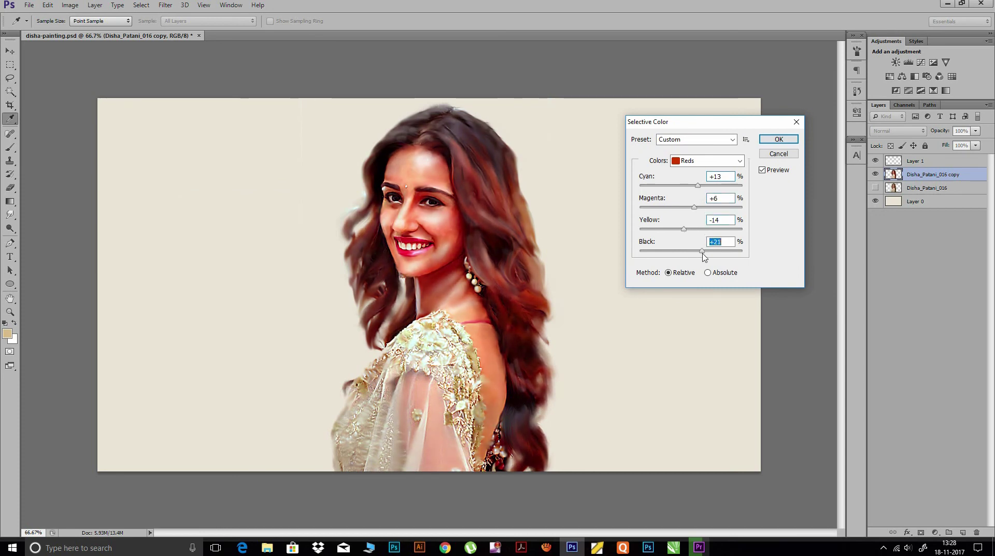
click(726, 161)
click(704, 217)
mouse_move(691, 185)
mouse_down()
mouse_move(701, 185)
mouse_move(682, 207)
mouse_up()
drag(691, 228, 696, 228)
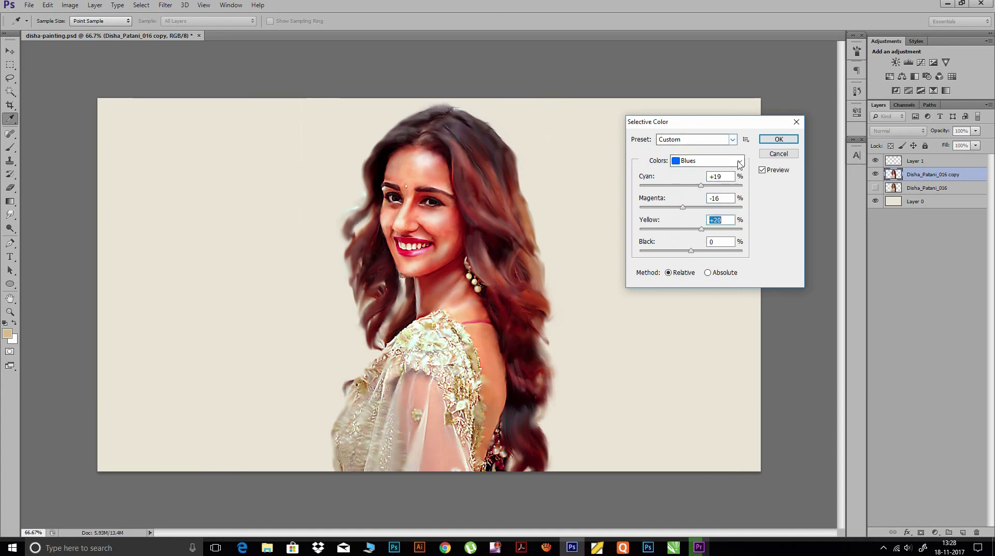
Add cyan to the Greens range and apply the Selective Color changes.
click(725, 161)
click(697, 192)
mouse_move(691, 185)
mouse_down()
mouse_move(715, 185)
mouse_move(696, 207)
mouse_up()
key(Tab)
click(767, 147)
key(b)
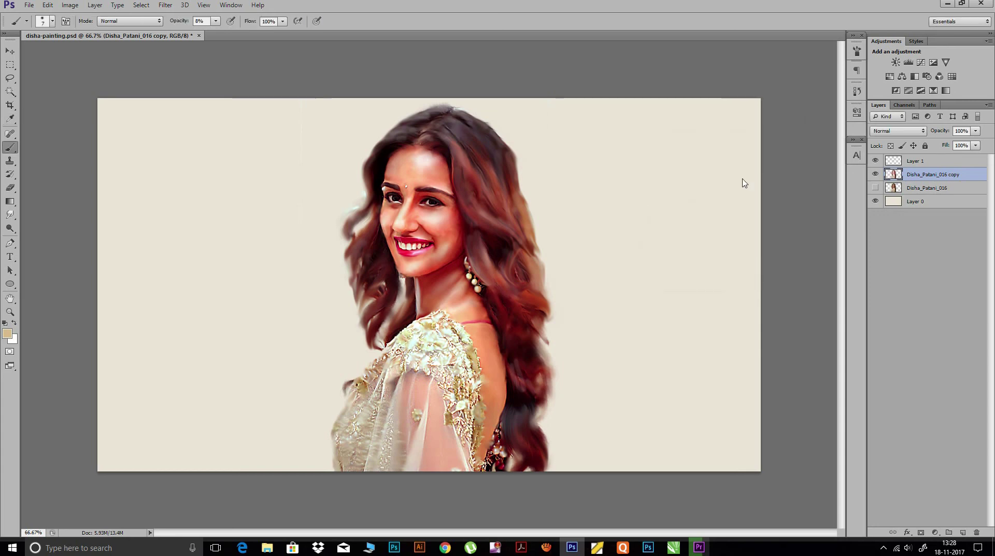
Apply a Color Balance adjustment (Ctrl+B) to the portrait.
key(ctrl+b)
mouse_move(794, 167)
mouse_down()
mouse_move(803, 184)
mouse_move(787, 192)
mouse_up()
key(Return)
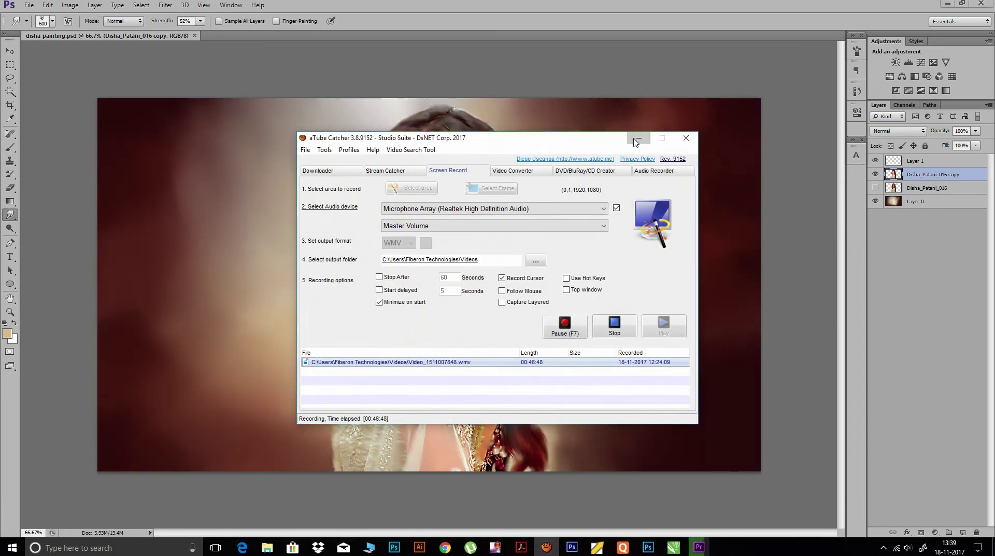
Switch to the Dodge tool and lighten a spot on the portrait.
right_click(10, 228)
click(52, 224)
click(466, 129)
Set Dodge exposure to 100% and brighten the hair strands down the left side.
drag(161, 21, 171, 21)
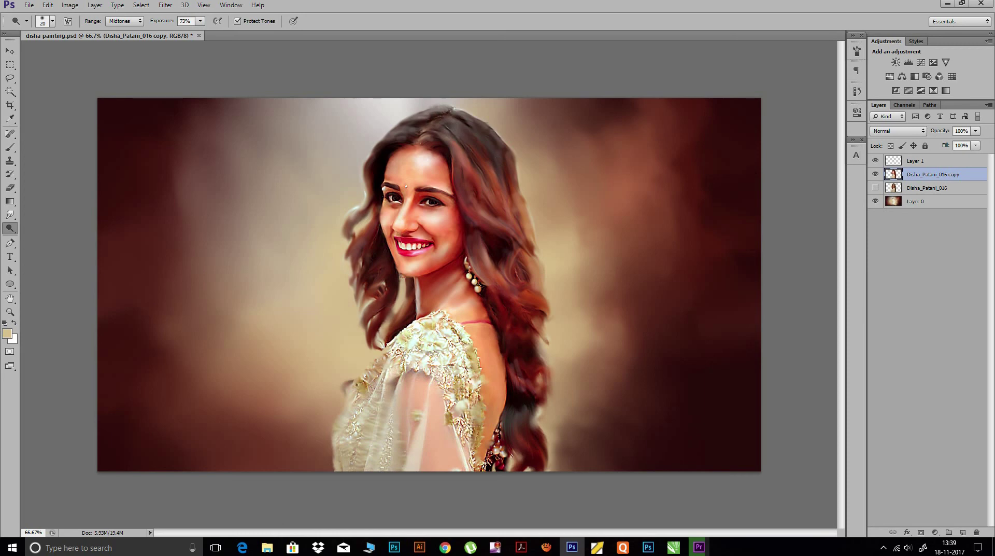
key(0)
drag(458, 152, 460, 165)
drag(397, 115, 415, 124)
drag(365, 174, 353, 222)
drag(347, 255, 356, 288)
drag(374, 210, 367, 227)
drag(355, 272, 371, 346)
drag(403, 301, 391, 324)
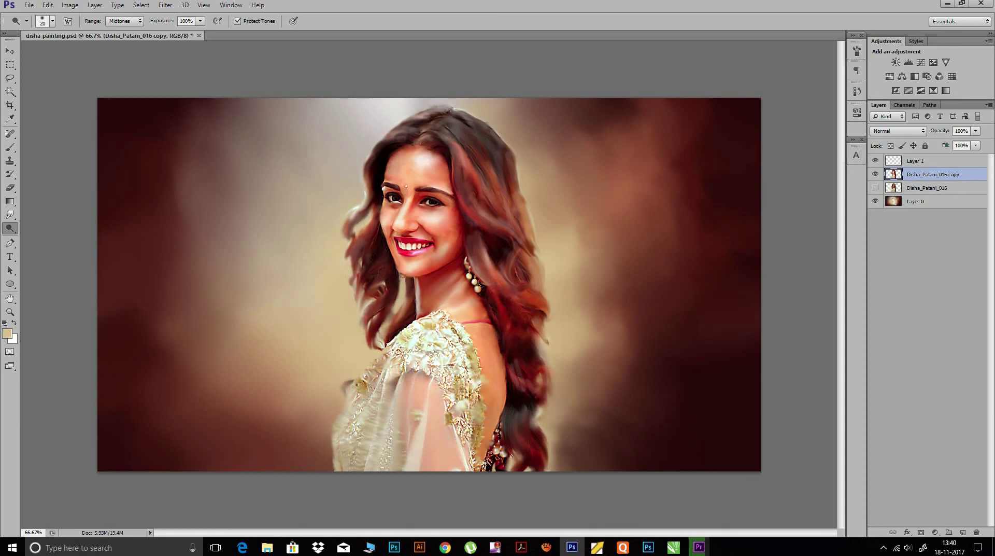
Dodge the crown and left hair edge further, save, then lower the dodge exposure.
drag(455, 128, 477, 114)
mouse_move(406, 119)
mouse_down()
mouse_move(432, 108)
mouse_move(469, 119)
mouse_move(449, 138)
mouse_up()
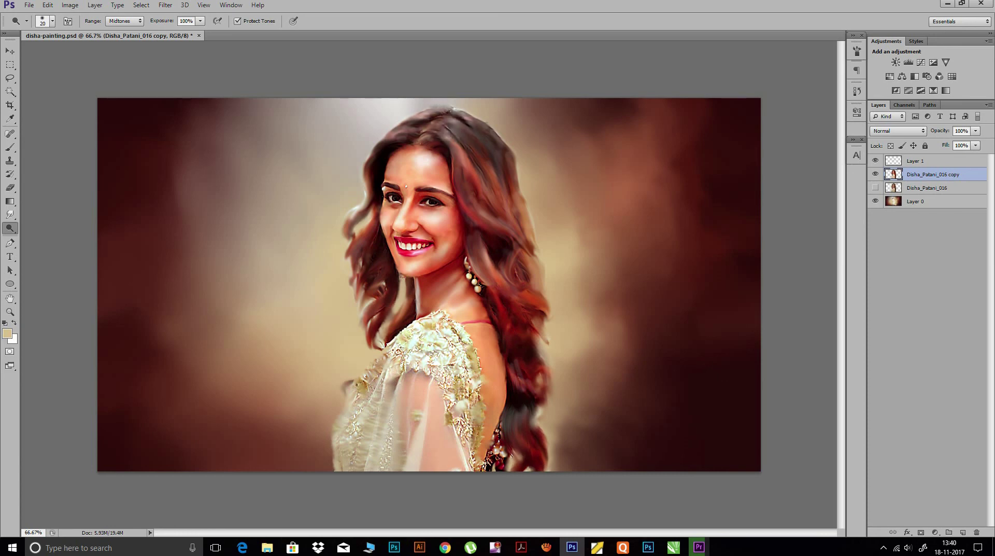
drag(366, 159, 363, 211)
mouse_move(361, 261)
mouse_down()
mouse_move(357, 327)
mouse_move(380, 336)
mouse_up()
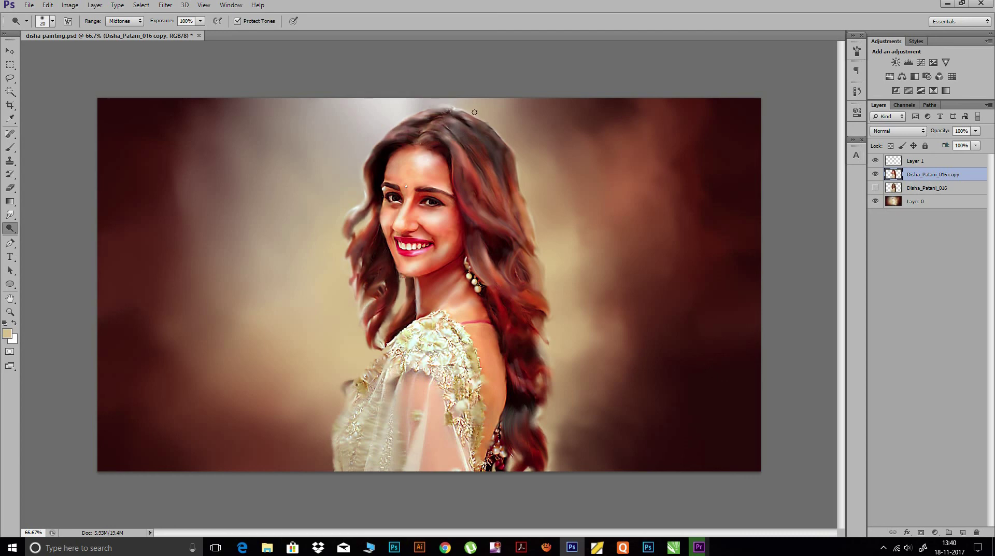
key(ctrl+s)
drag(467, 129, 427, 124)
drag(169, 21, 134, 24)
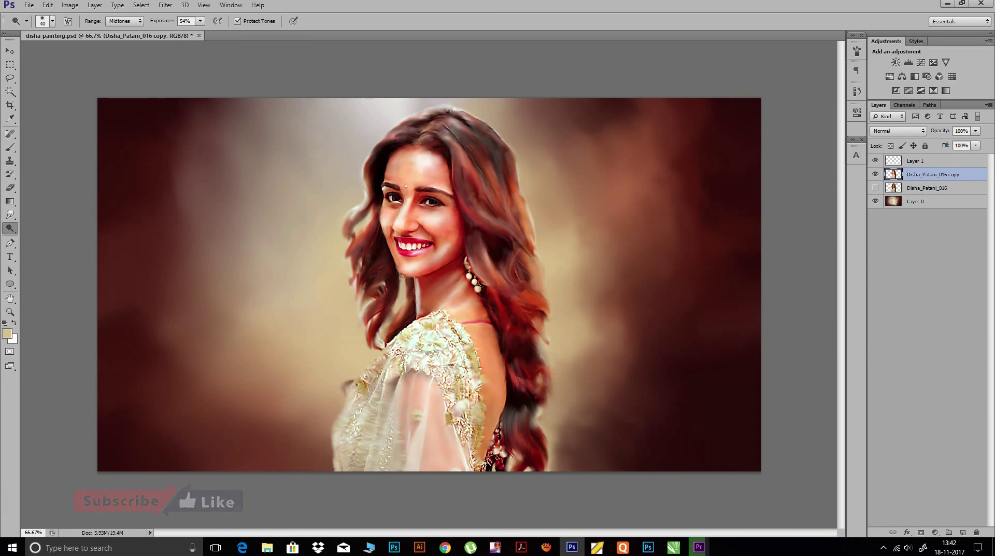
Dodge the hair by the jaw, burn the sleeve and lower dress with a 35 px brush, and save.
drag(399, 276, 409, 275)
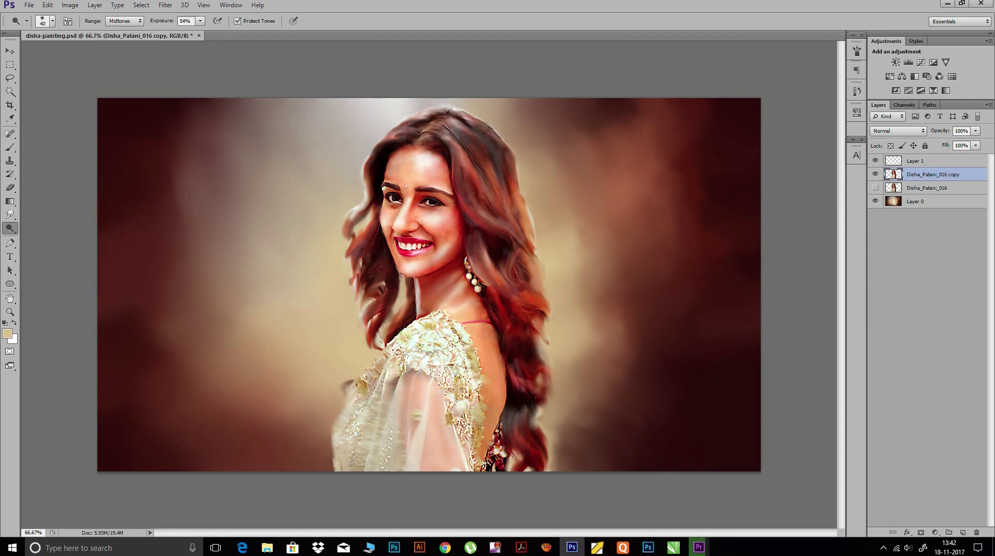
key(bracketleft)
right_click(17, 231)
click(42, 239)
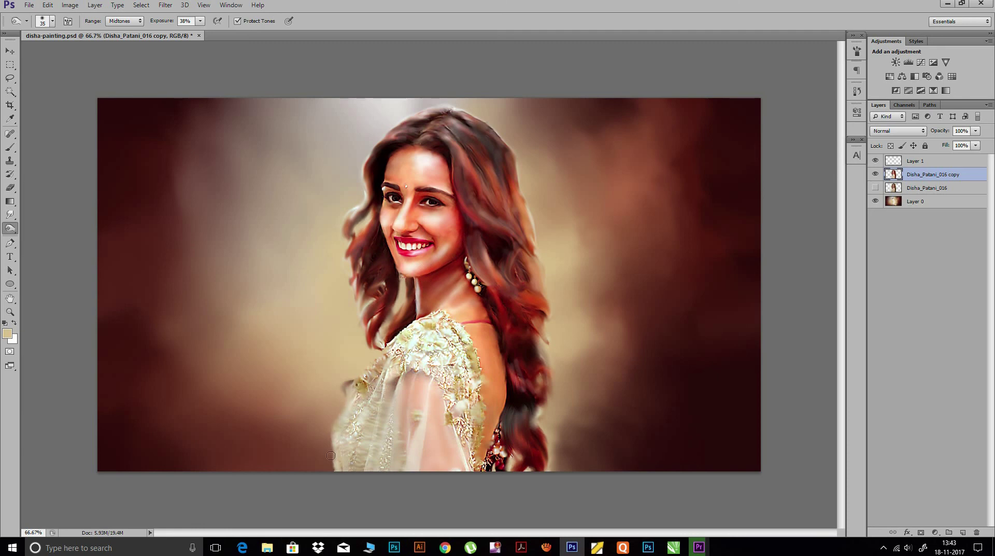
mouse_move(380, 351)
mouse_down()
mouse_move(367, 464)
mouse_move(433, 449)
mouse_move(478, 502)
mouse_up()
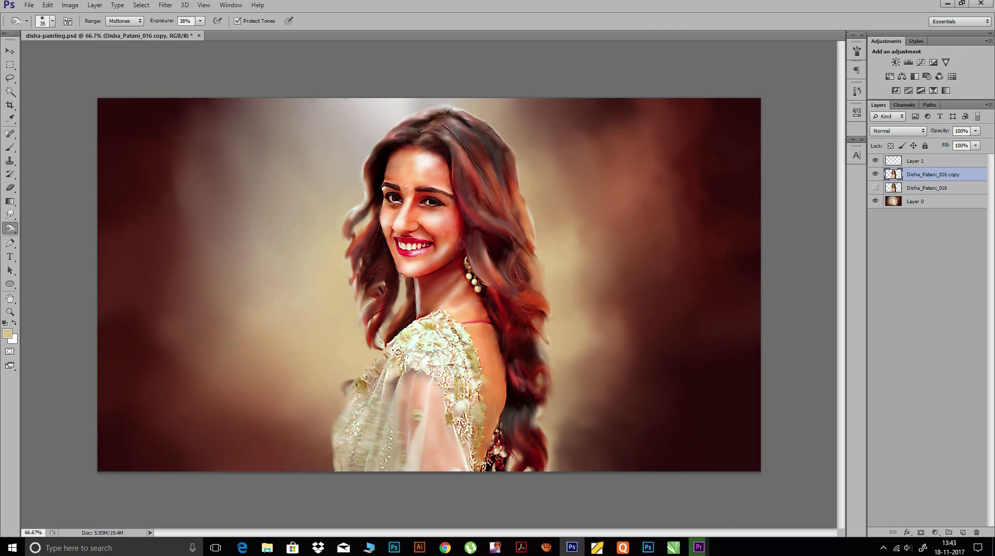
key(ctrl+s)
Apply Levels with input black point 19 and white point 224, adjusting the midtone gamma.
key(ctrl+l)
drag(825, 263, 814, 264)
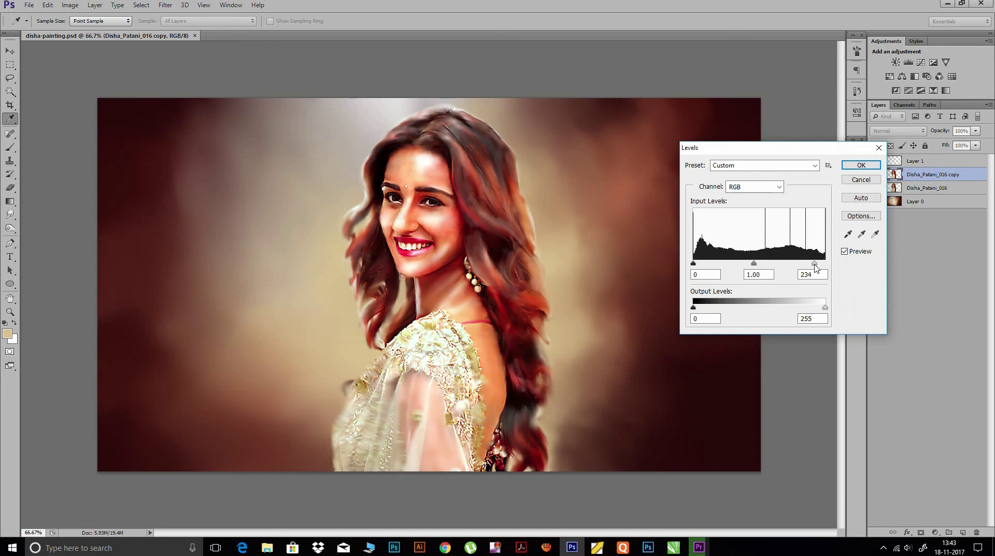
drag(694, 264, 748, 264)
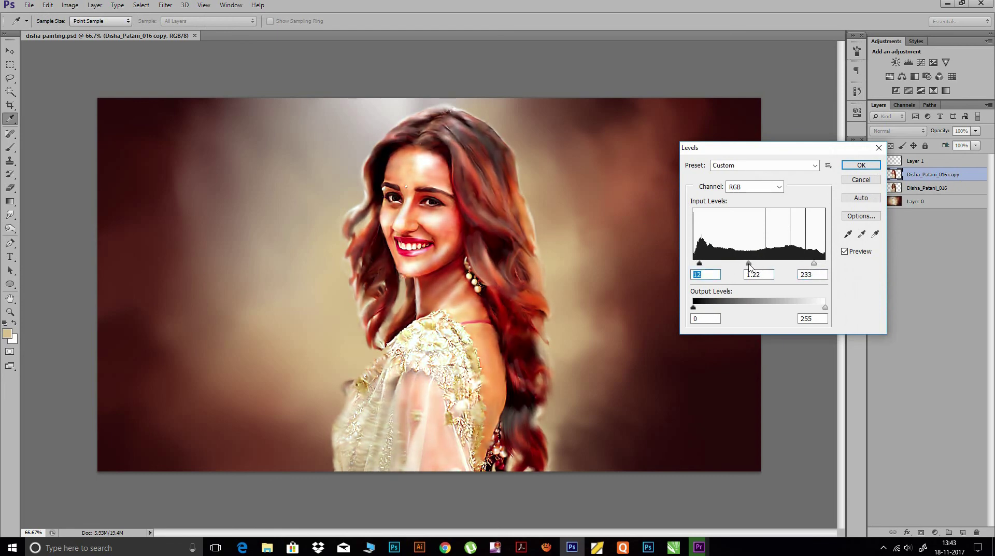
drag(813, 264, 809, 264)
drag(746, 264, 704, 264)
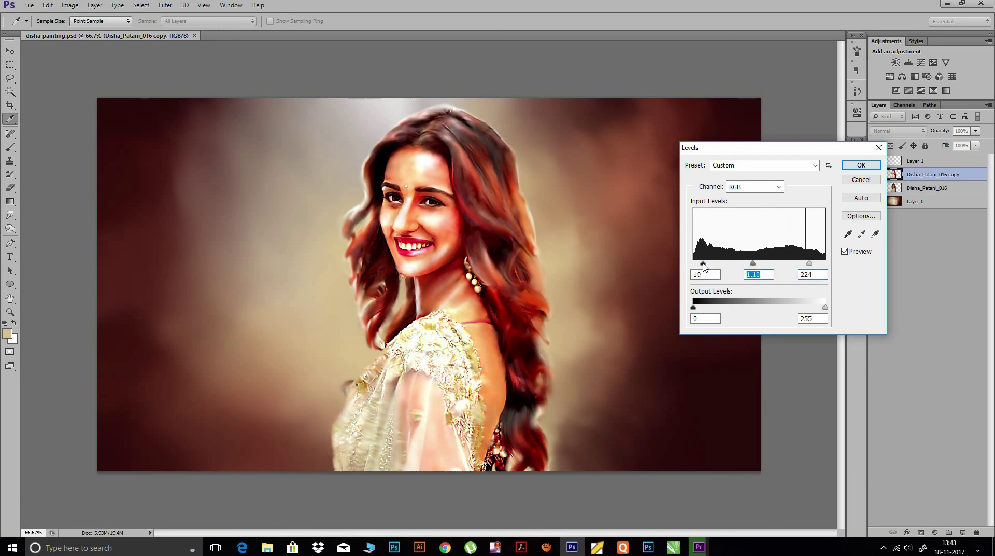
click(854, 166)
key(o)
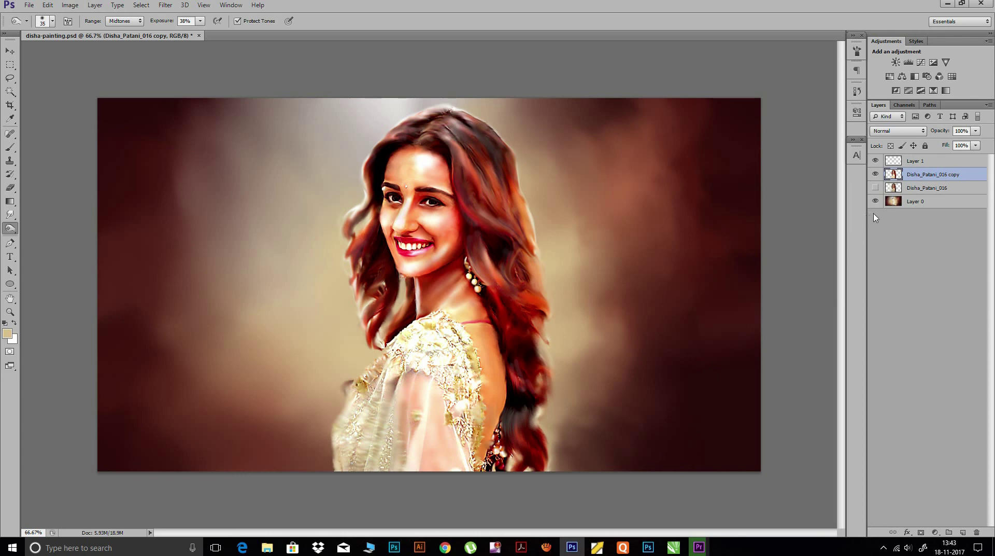
Merge the portrait copy layer into Layer 1.
click(923, 163)
shift+click(926, 174)
key(ctrl+e)
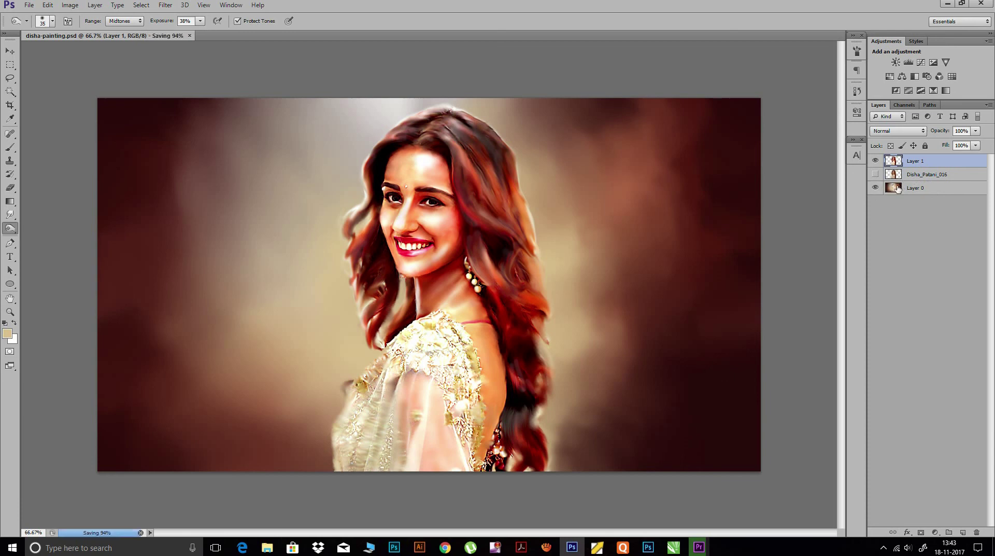
Scale the merged layer to about 102%, rotate it about -1.5°, and save.
key(ctrl+t)
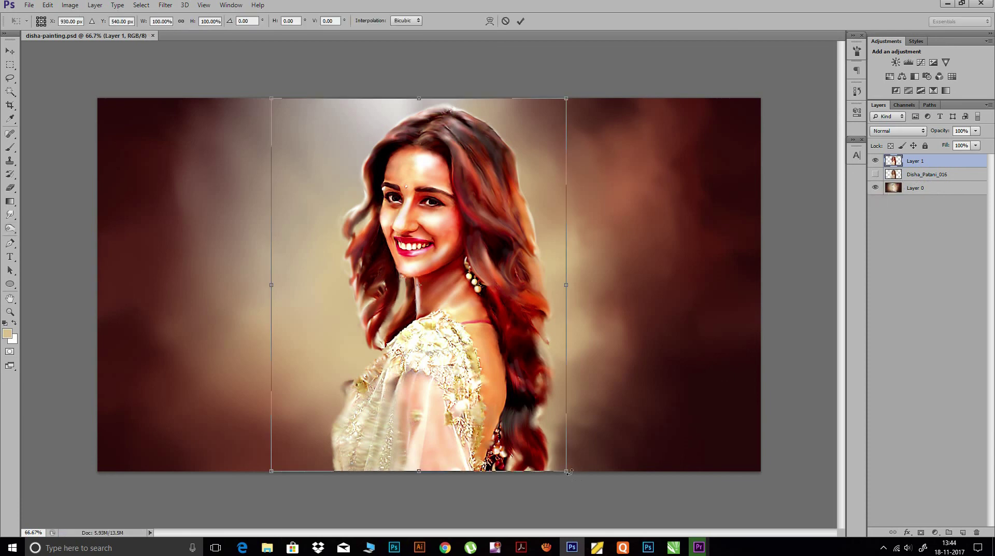
drag(571, 475, 577, 484)
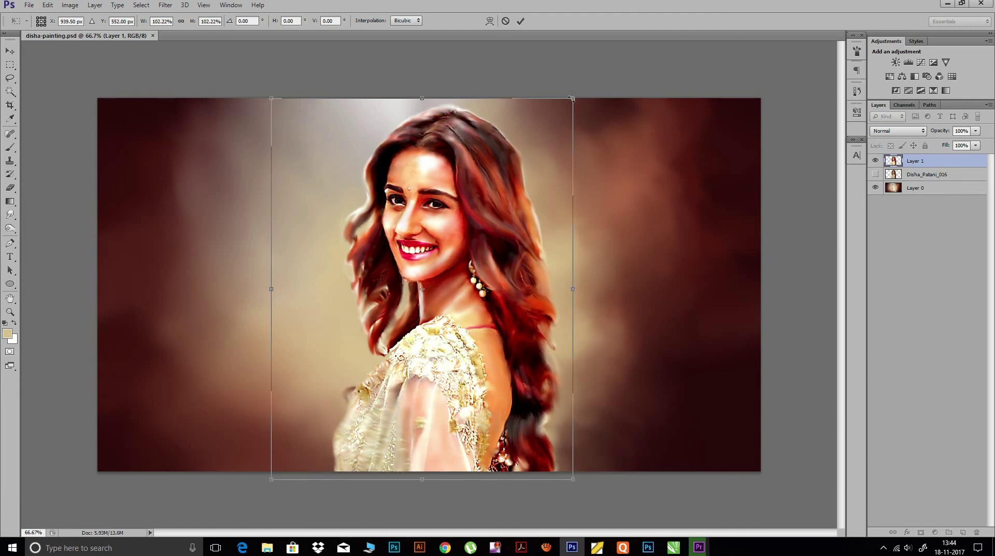
drag(585, 94, 580, 93)
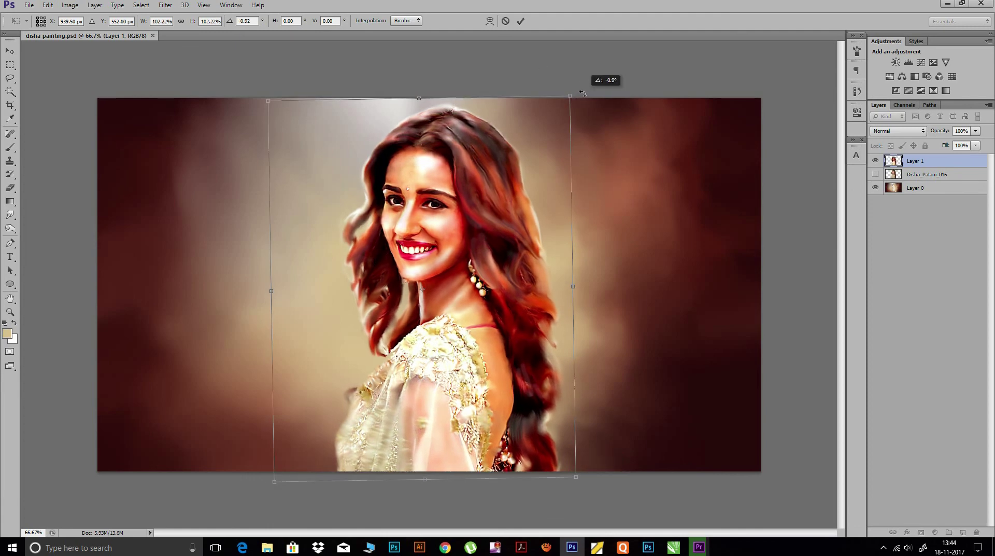
click(520, 20)
key(o)
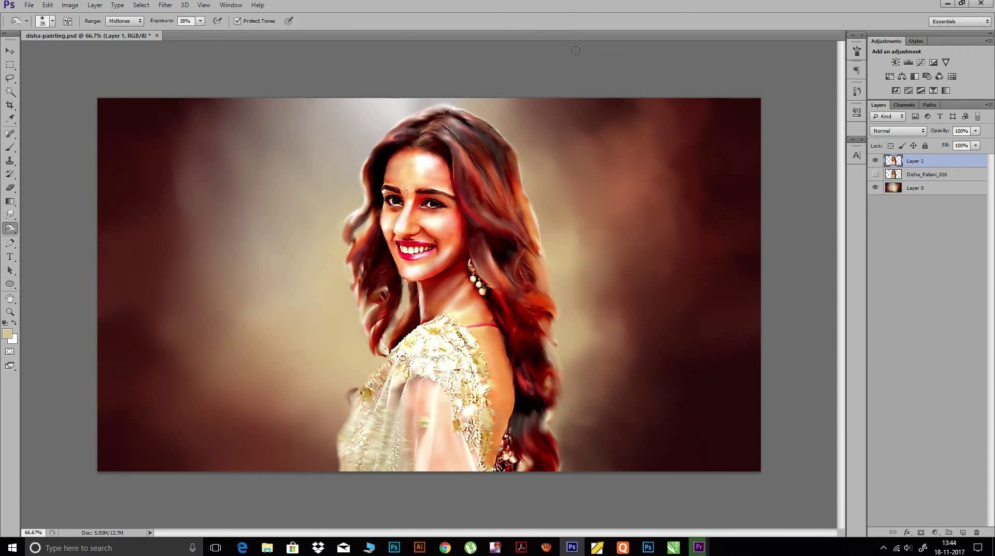
key(ctrl+s)
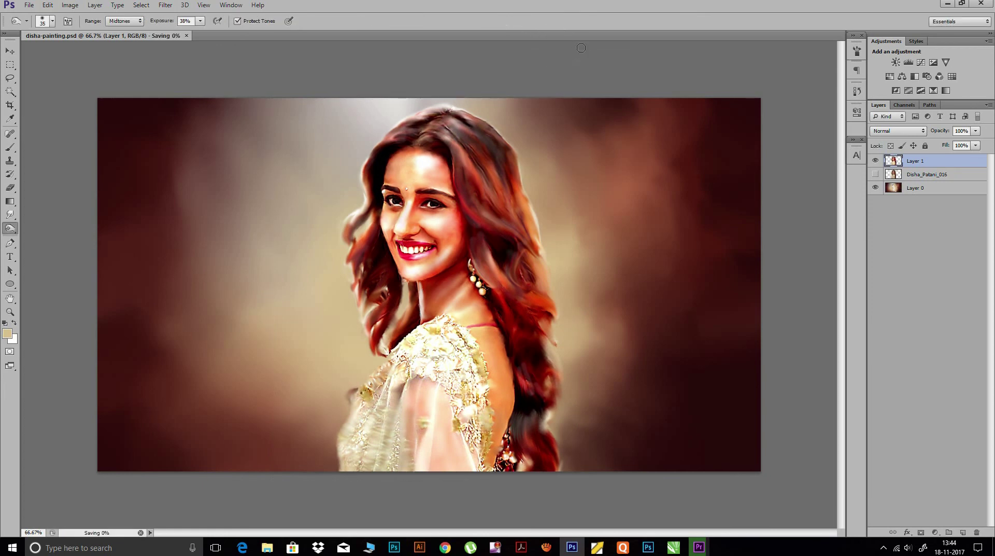